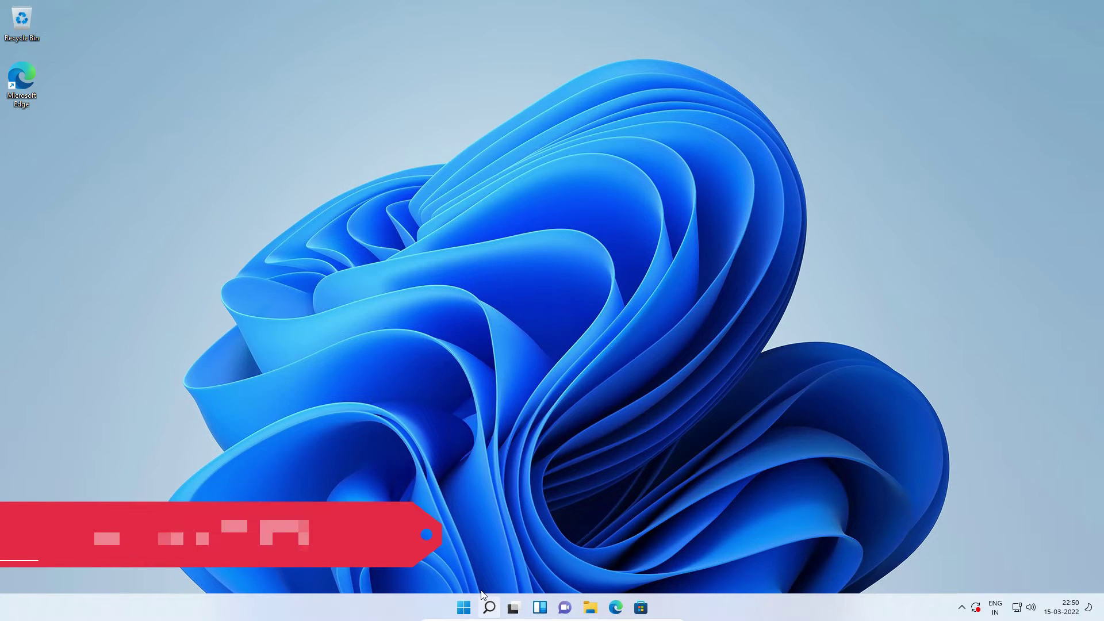
# Step: Launch MySQL 8.0 Command Line Client from the MySQL folder under All apps
pyautogui.click(463, 606)
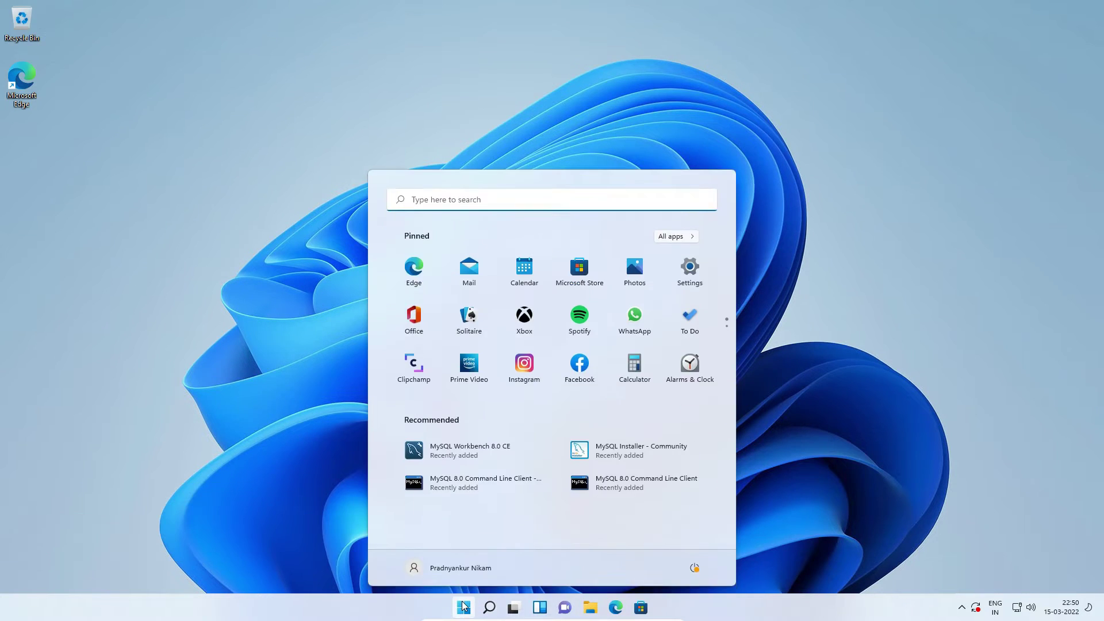
pyautogui.click(676, 236)
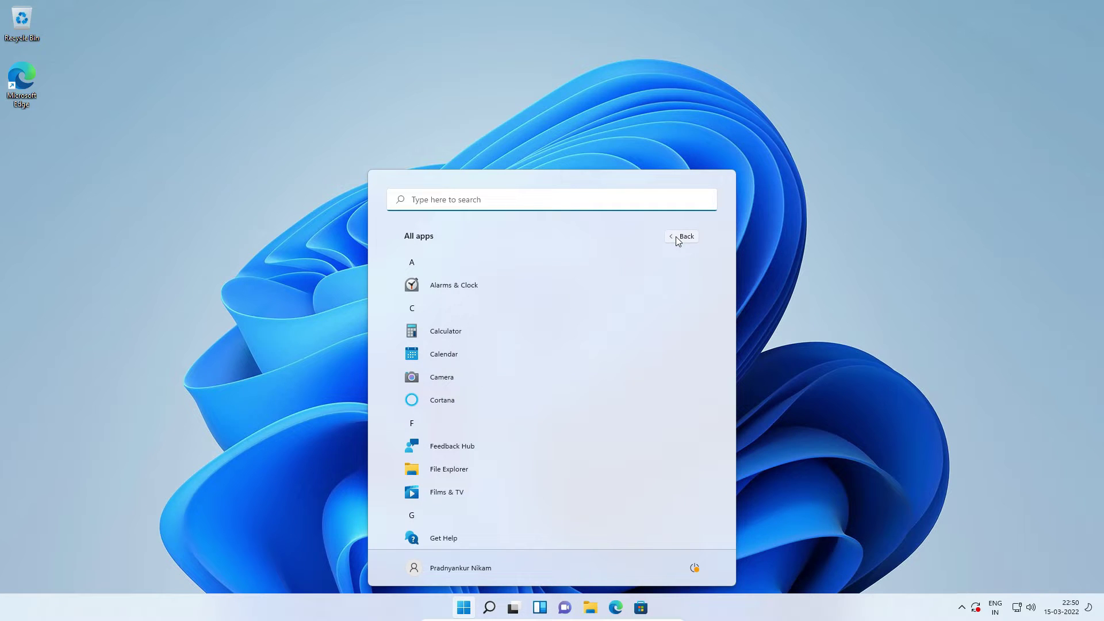
pyautogui.scroll(-3, 491, 381)
pyautogui.scroll(-3, 492, 381)
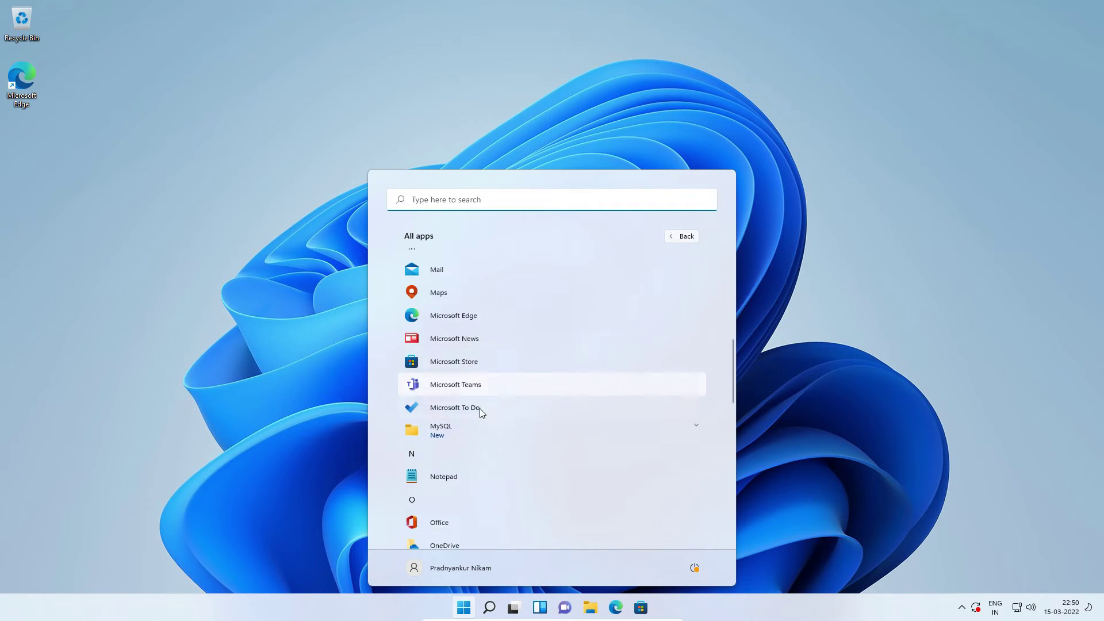
pyautogui.click(481, 427)
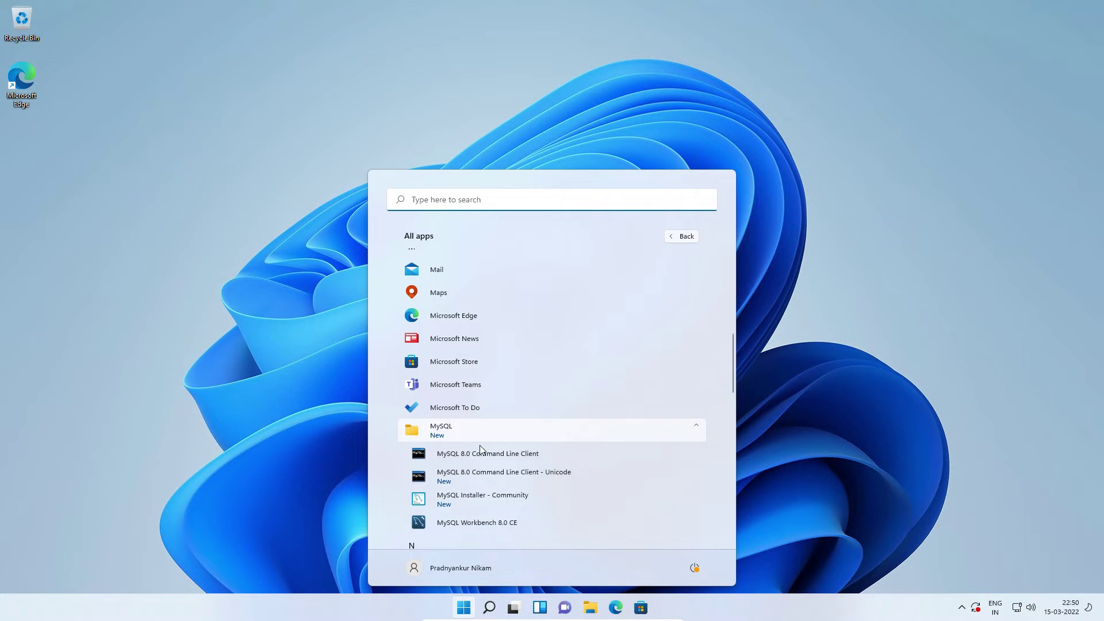
pyautogui.click(535, 462)
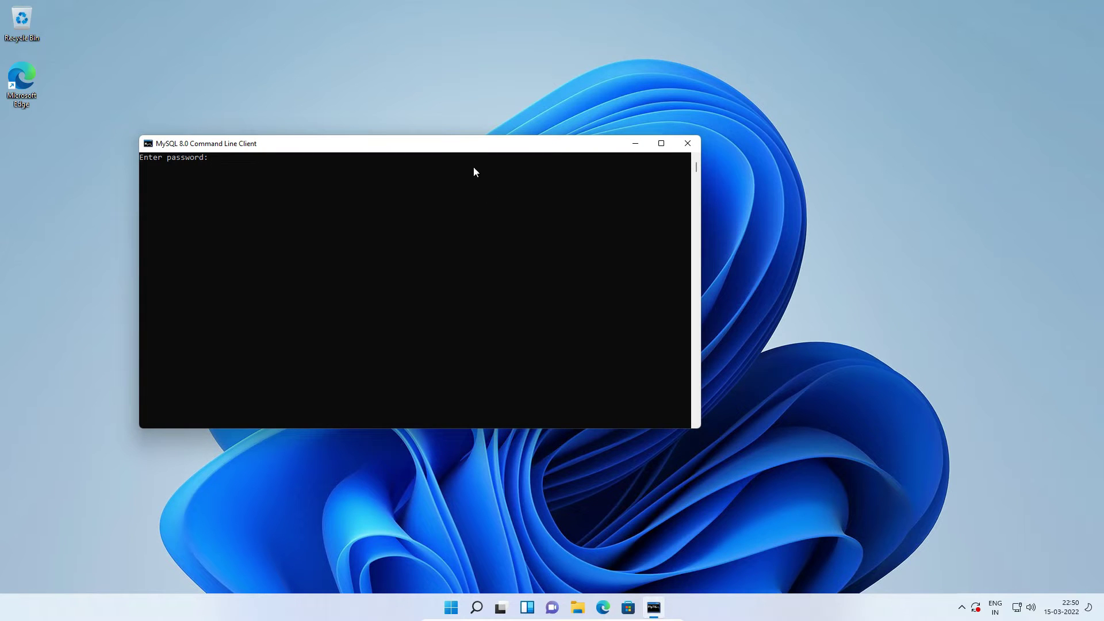
# Step: Centre the console window and log in with the root password to reach the mysql> prompt
pyautogui.moveTo(455, 149); pyautogui.dragTo(571, 145)
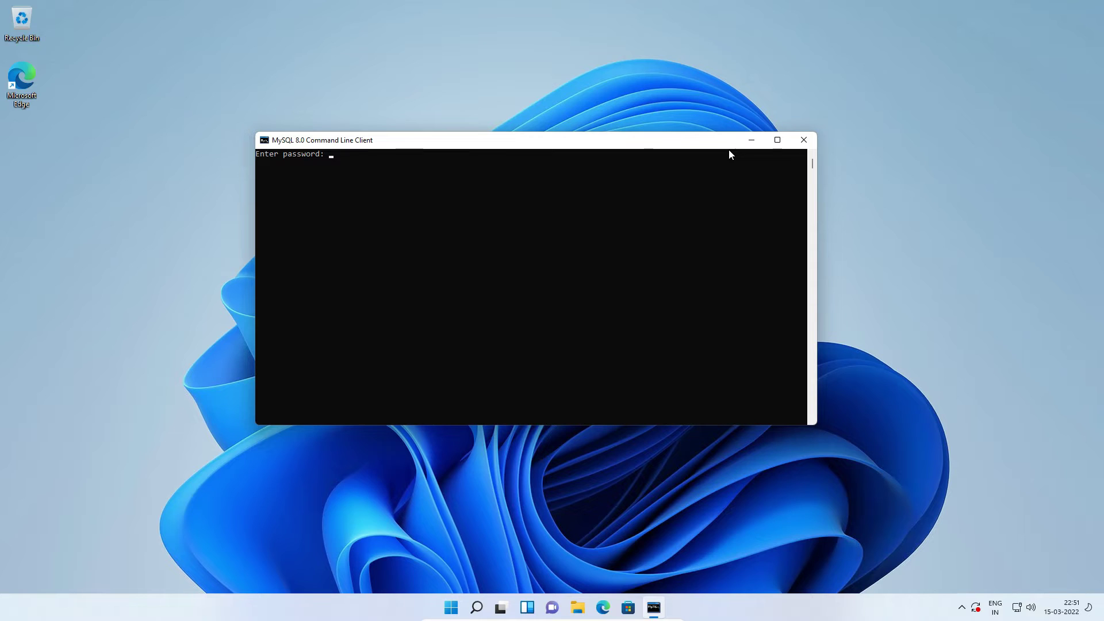
pyautogui.write('***')
pyautogui.press('Return')
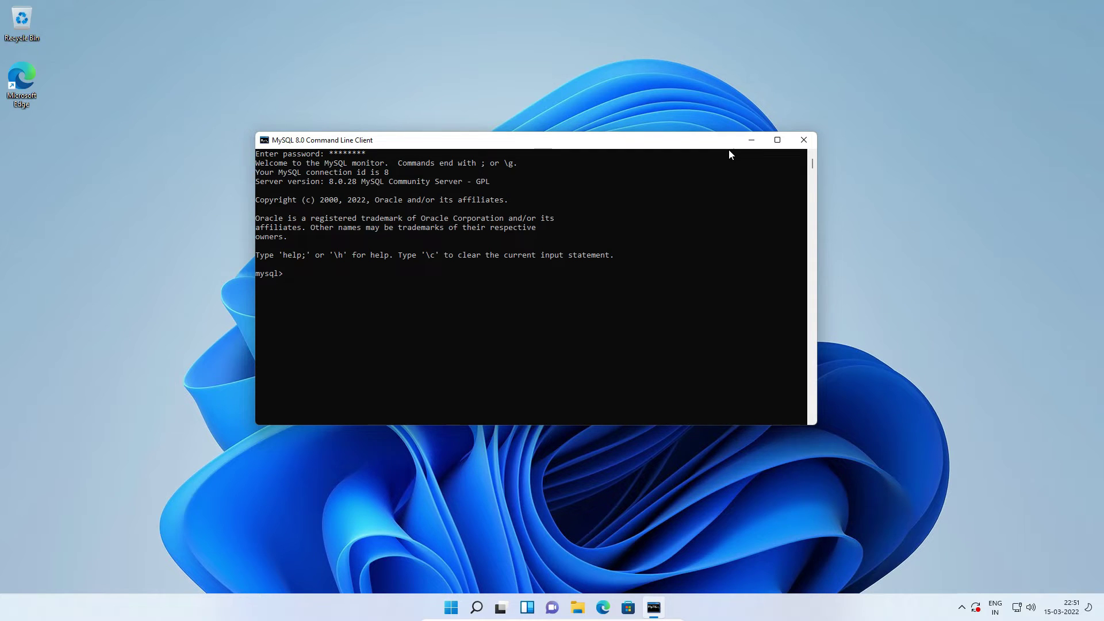
# Step: Run SHOW DATABASES; and highlight pntutorials among the five listed databases
pyautogui.write('HOW D')
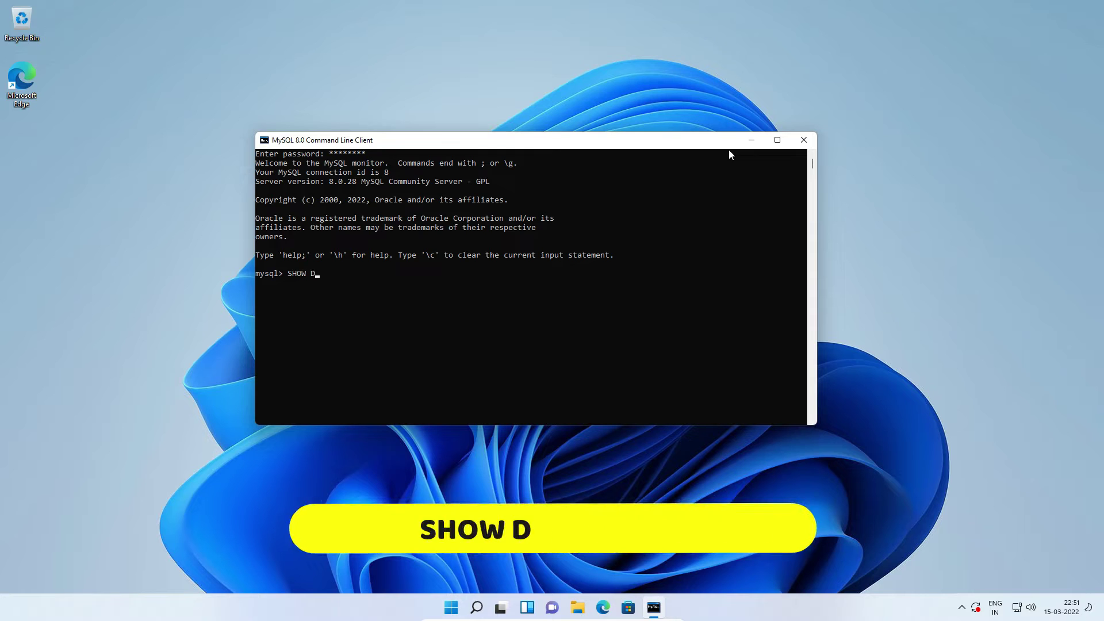
pyautogui.write('ATABASE')
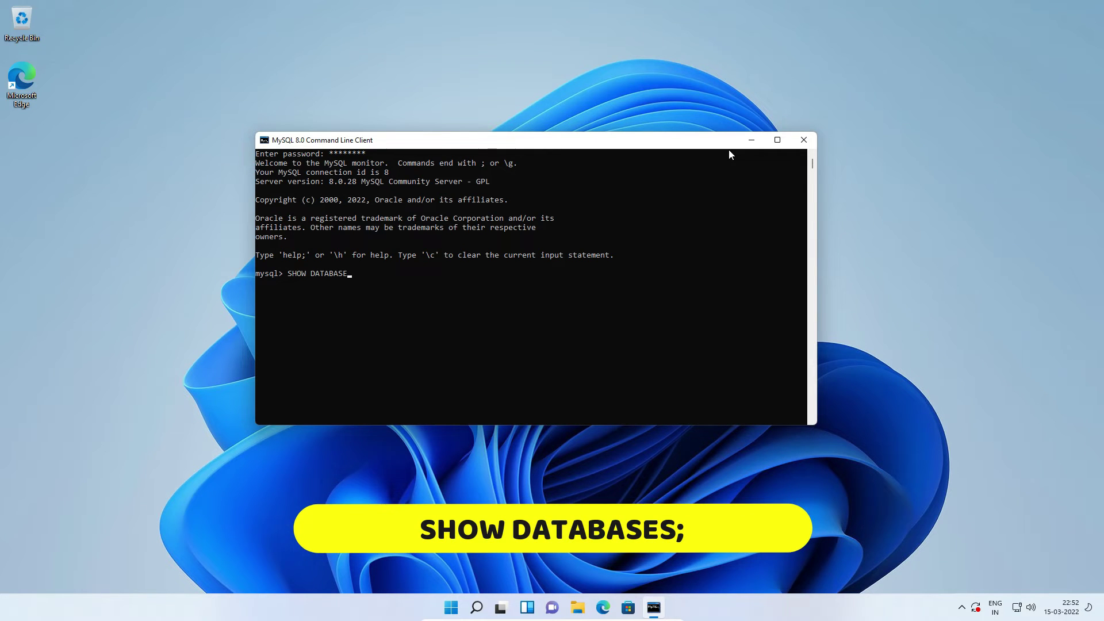
pyautogui.write('S;')
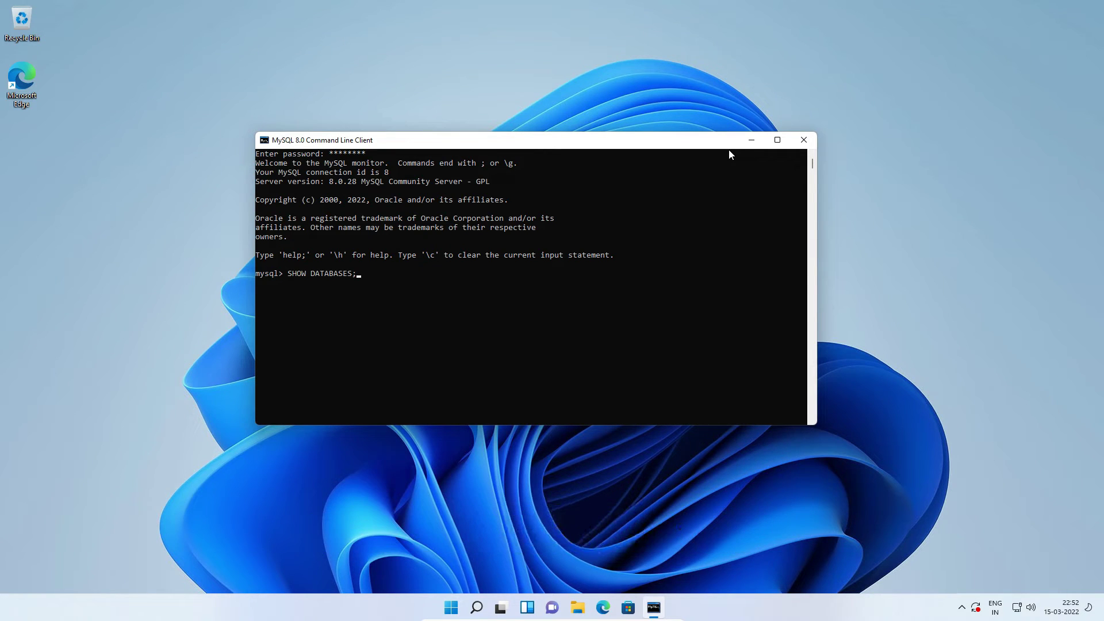
pyautogui.press('Return')
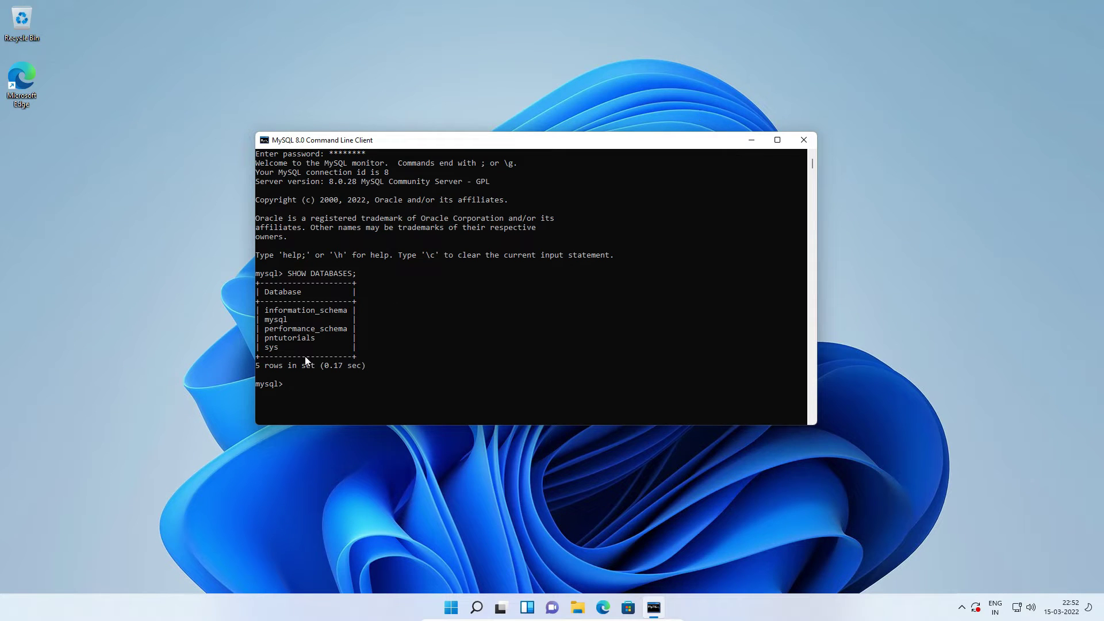
pyautogui.moveTo(265, 338); pyautogui.dragTo(320, 340)
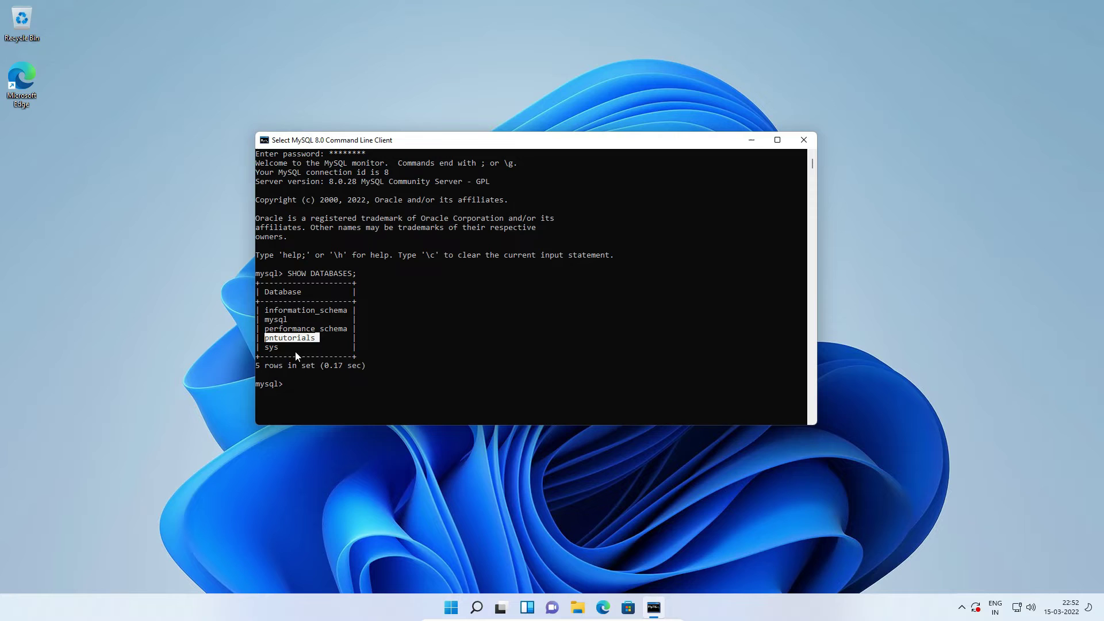
pyautogui.click(315, 399)
pyautogui.rightClick(316, 398)
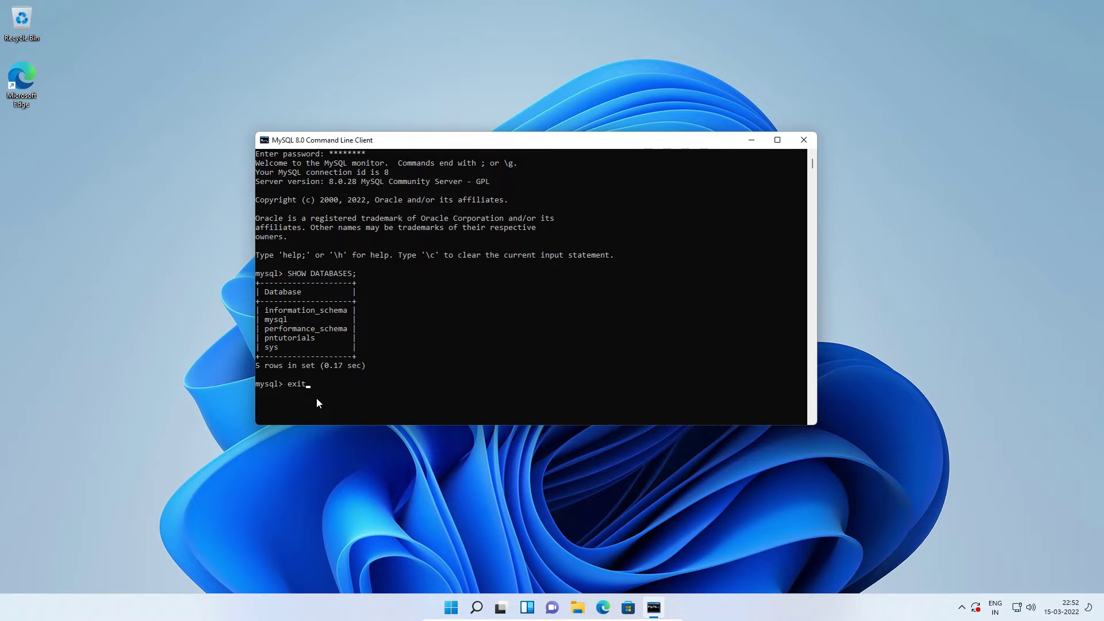
# Step: Exit the MySQL client, then start Command Prompt as administrator from Search and minimize it
pyautogui.press('Return')
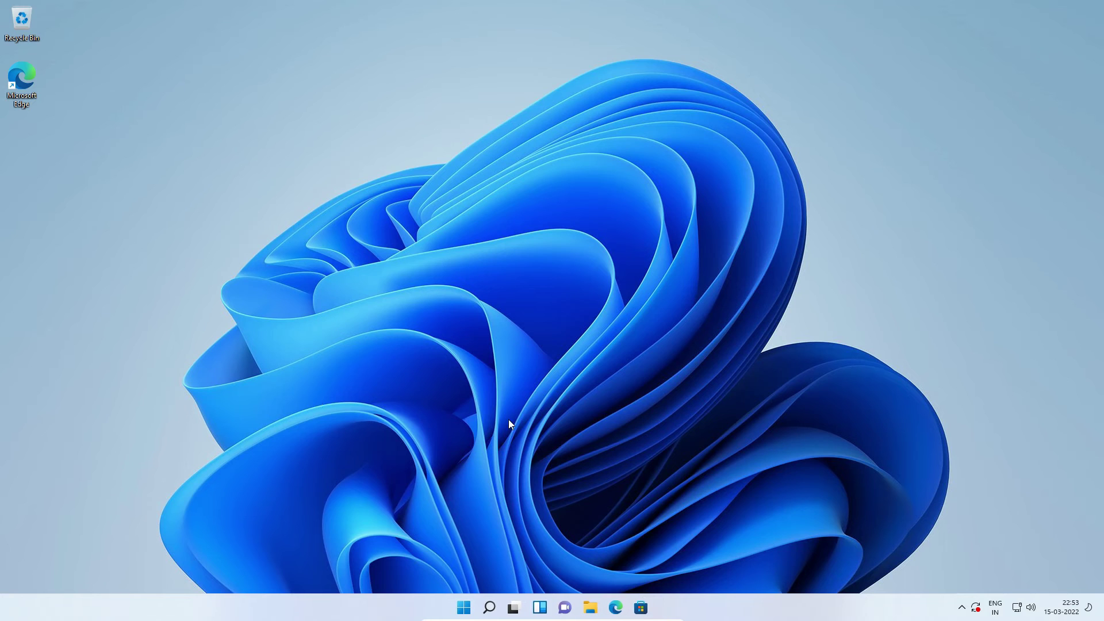
pyautogui.click(489, 607)
pyautogui.write('cmd')
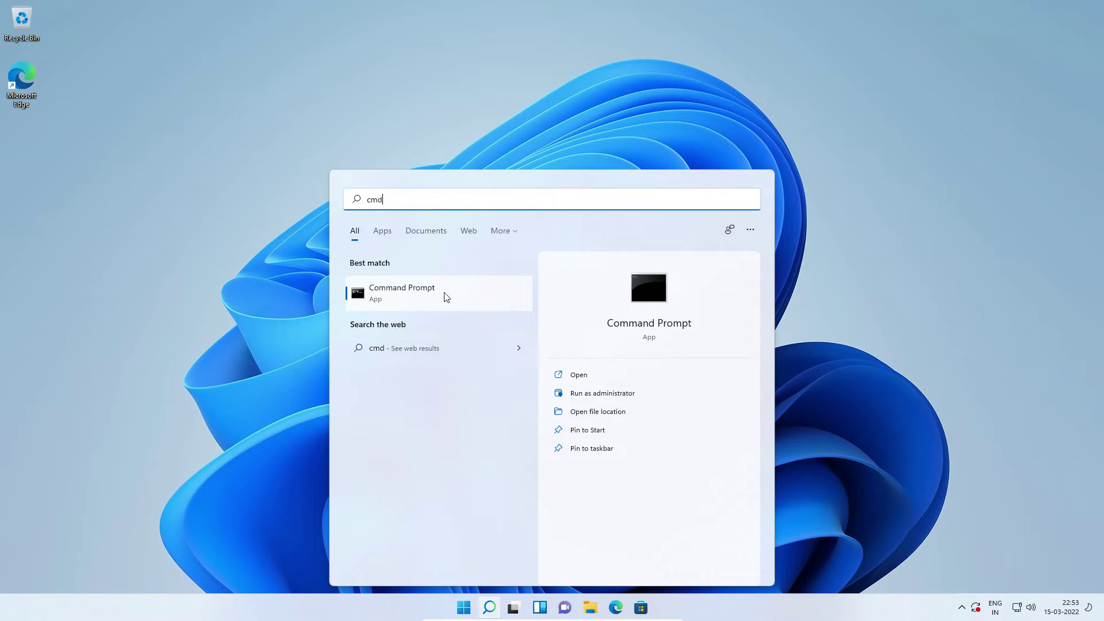
pyautogui.rightClick(447, 297)
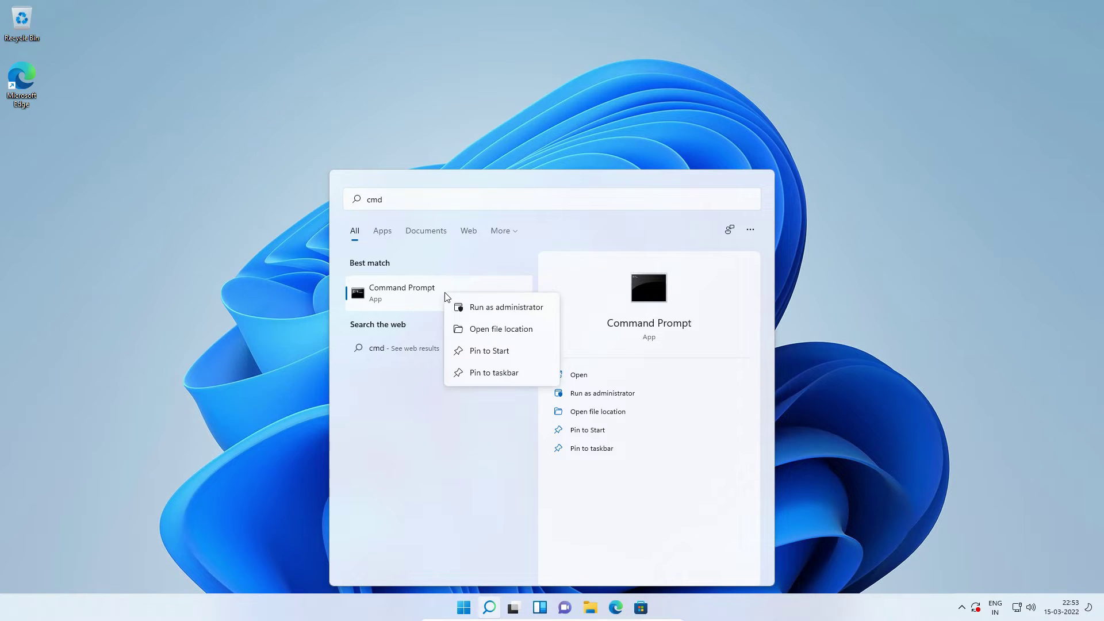
pyautogui.click(481, 309)
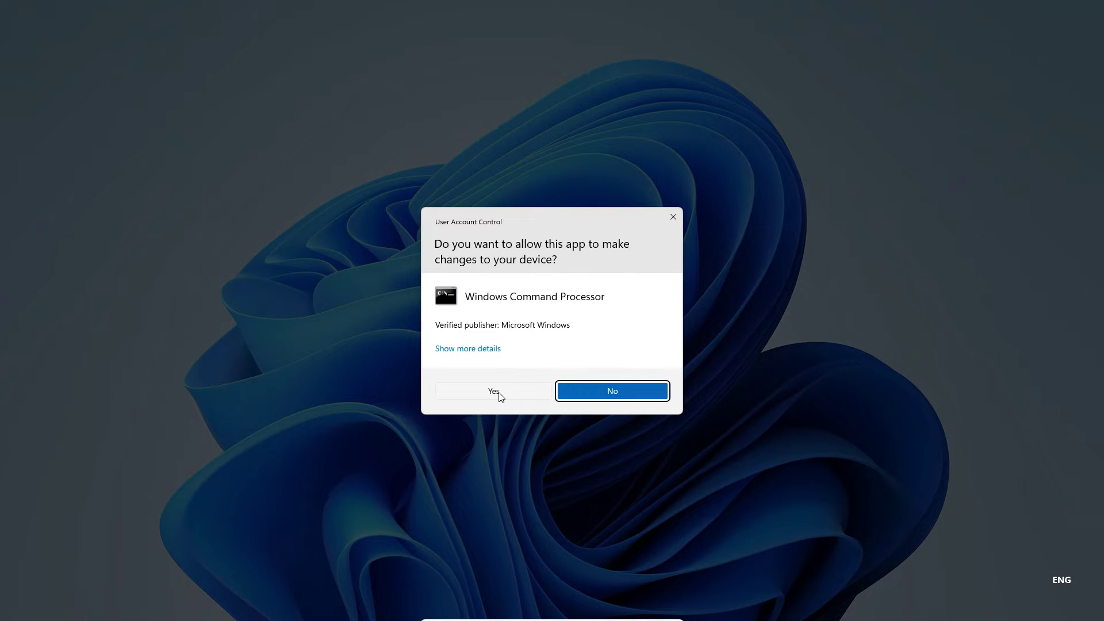
pyautogui.click(498, 393)
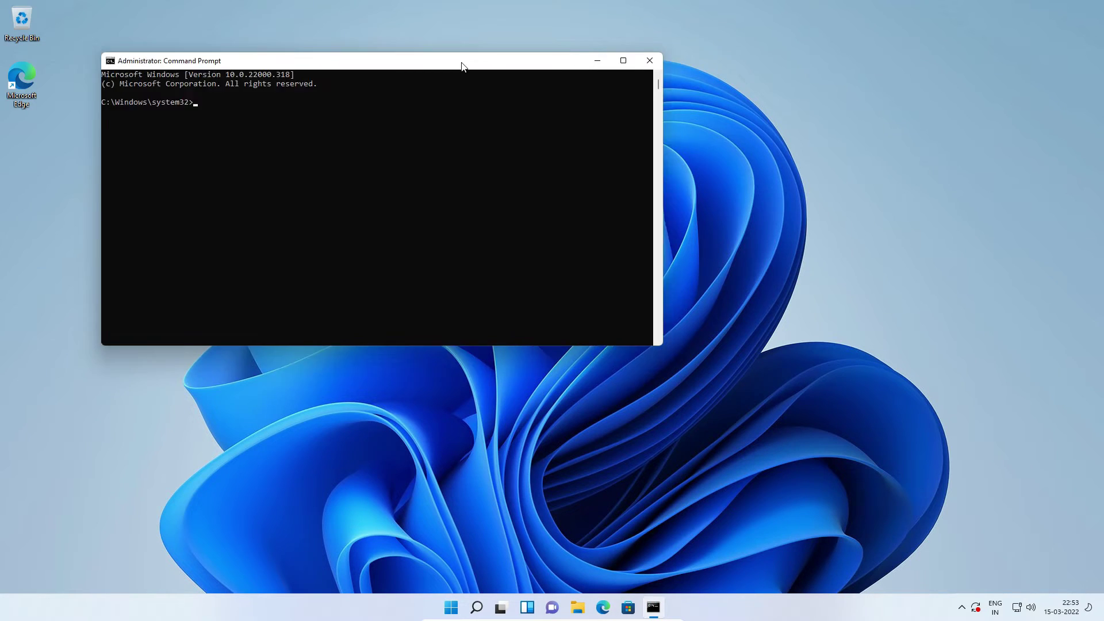
pyautogui.moveTo(461, 66); pyautogui.dragTo(618, 113)
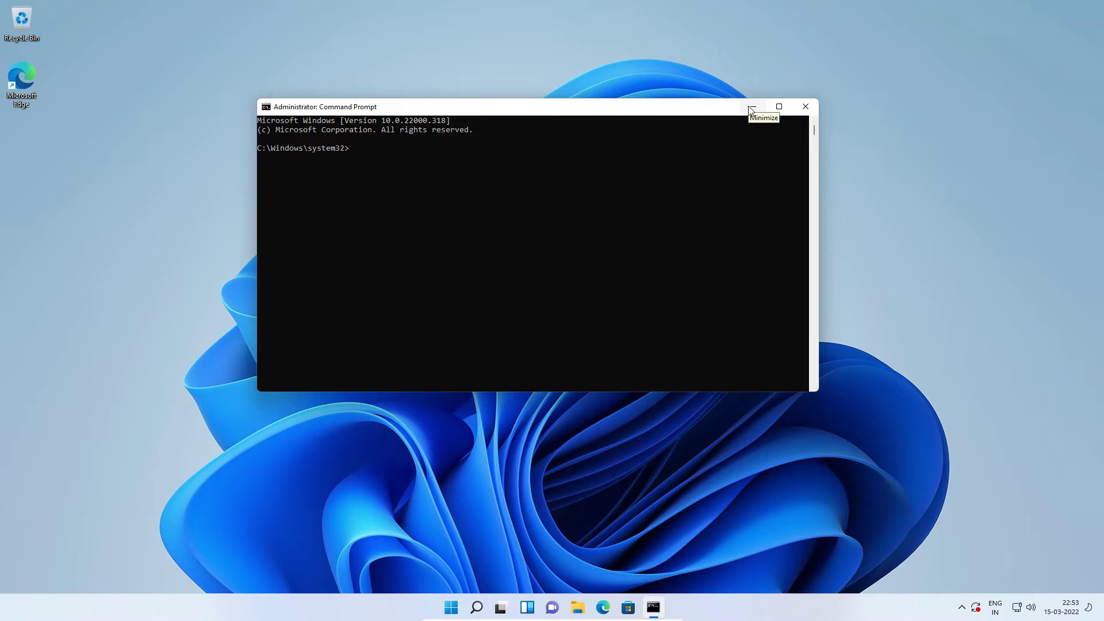
pyautogui.click(751, 108)
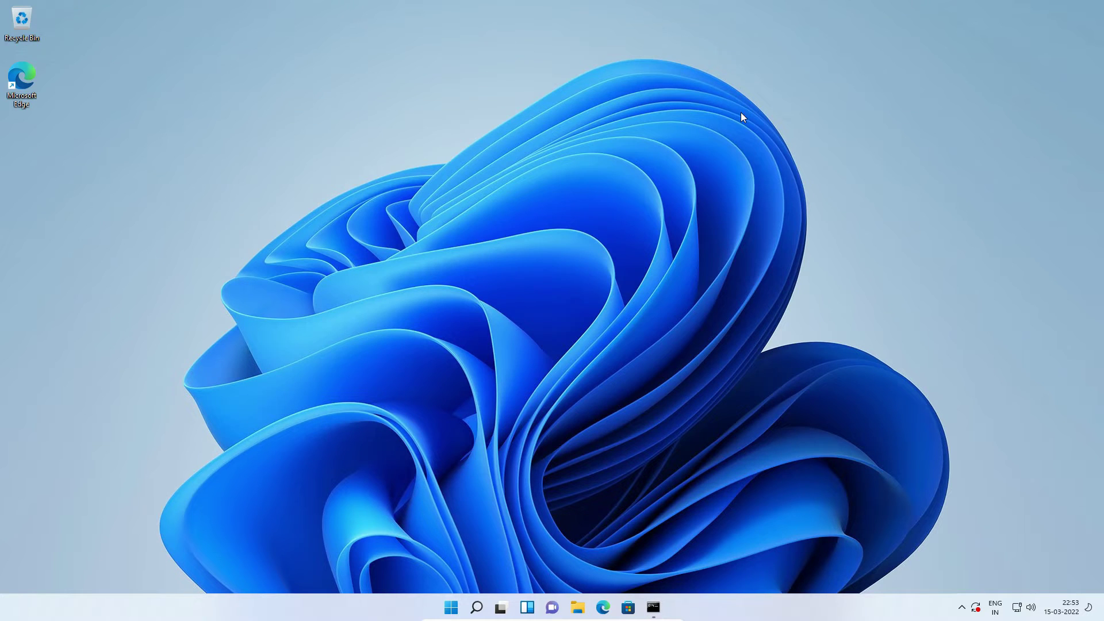
# Step: Browse File Explorer to C:\Program Files\MySQL\MySQL Server 8.0\bin
pyautogui.click(451, 607)
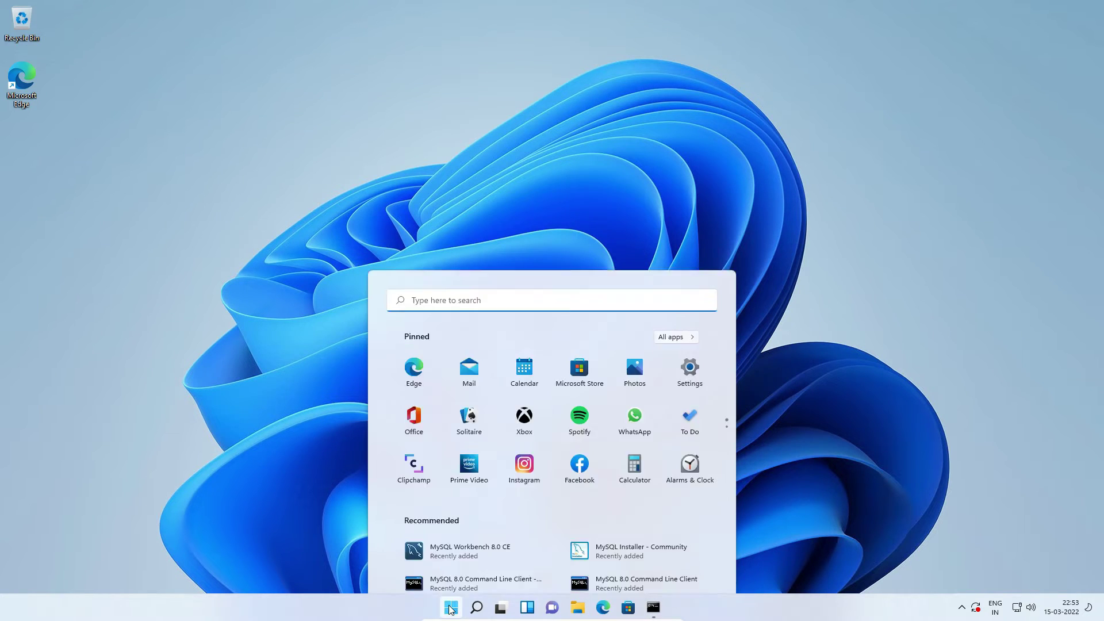
pyautogui.scroll(-2, 656, 356)
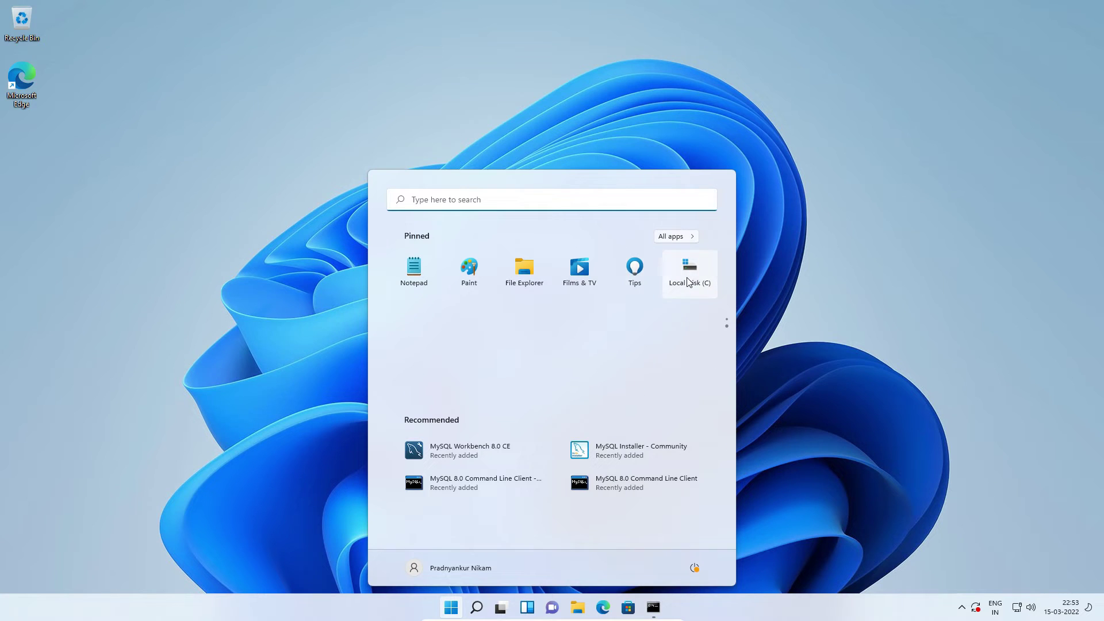
pyautogui.click(686, 277)
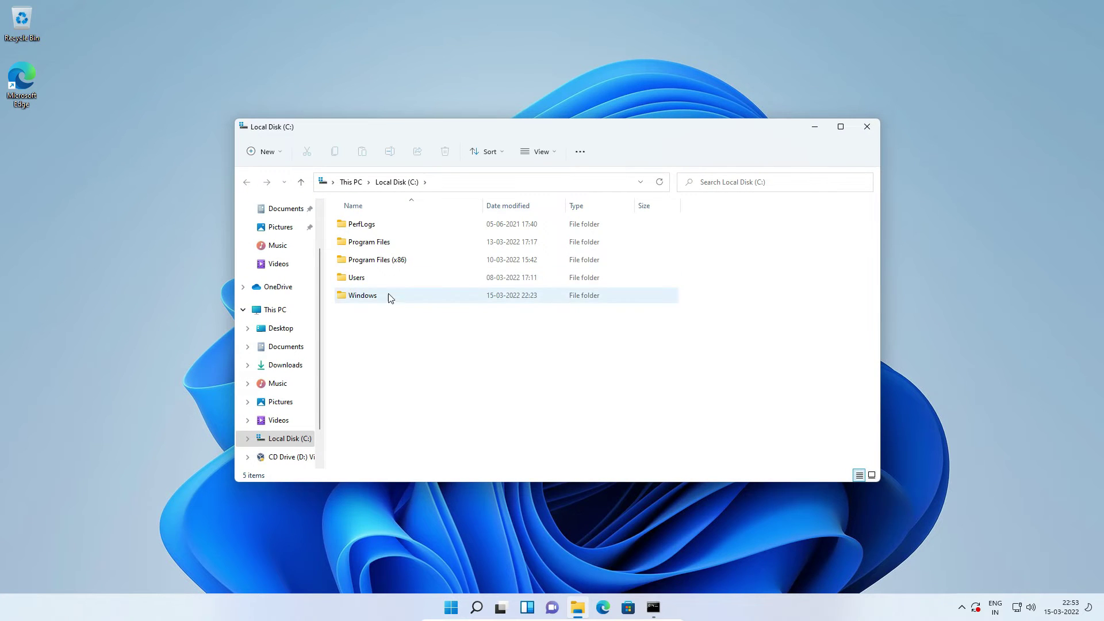
pyautogui.doubleClick(366, 248)
pyautogui.doubleClick(362, 297)
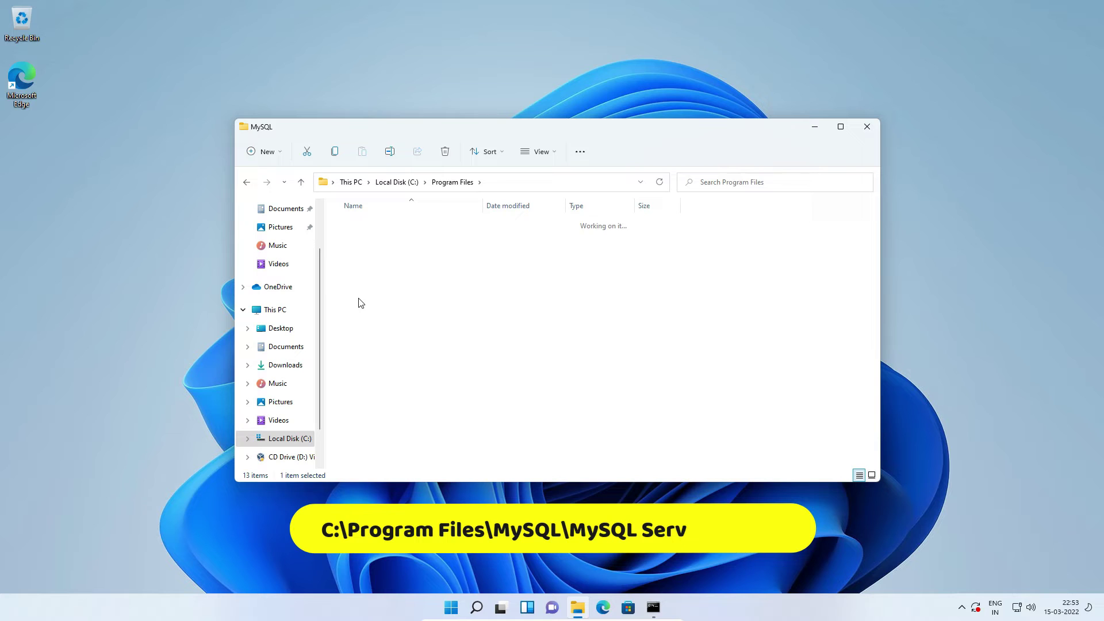
pyautogui.doubleClick(371, 224)
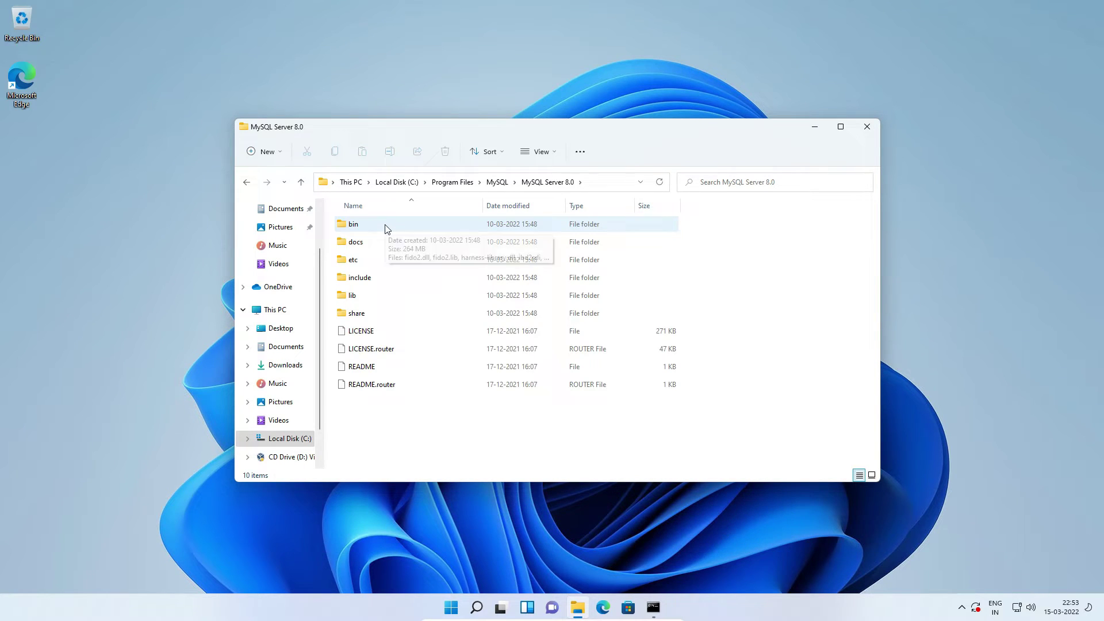
pyautogui.doubleClick(386, 226)
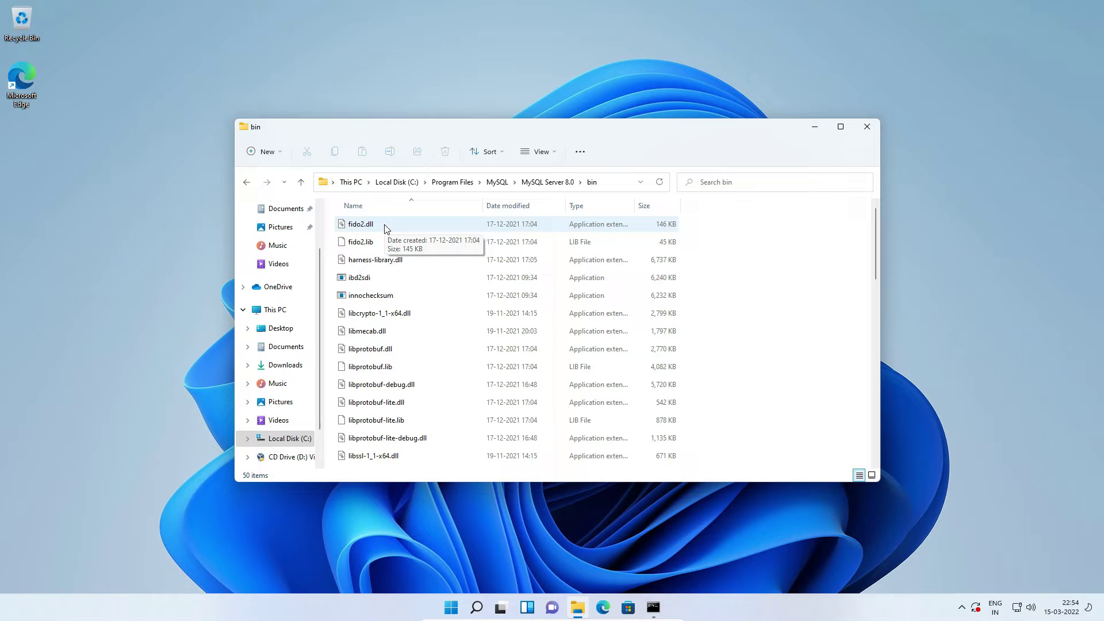
# Step: Copy the bin folder path from the address bar
pyautogui.click(323, 184)
pyautogui.rightClick(352, 182)
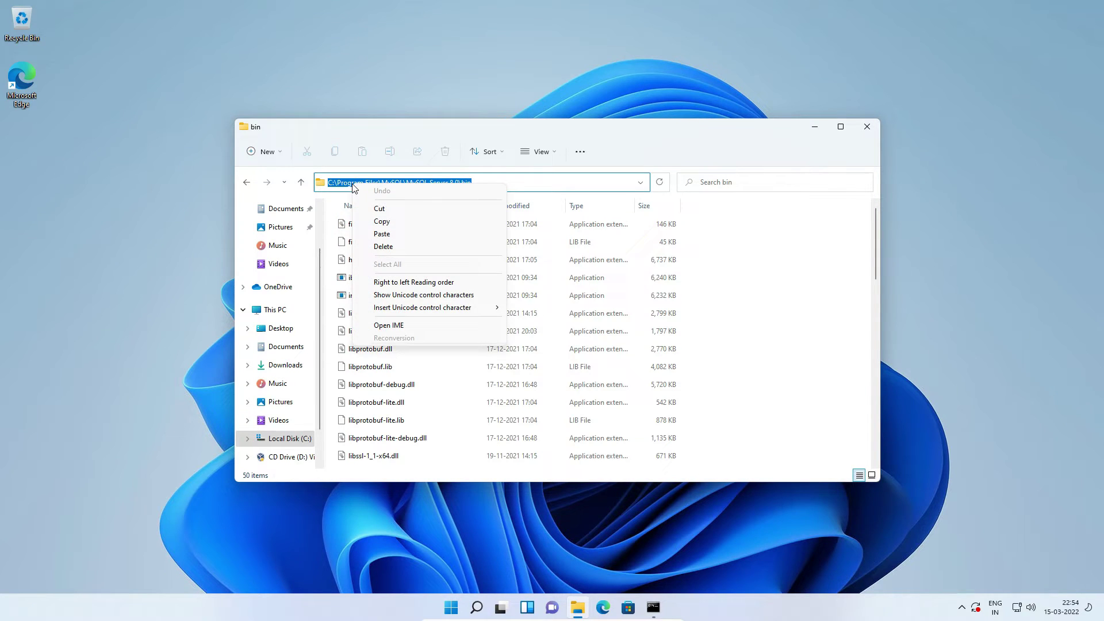
pyautogui.click(388, 224)
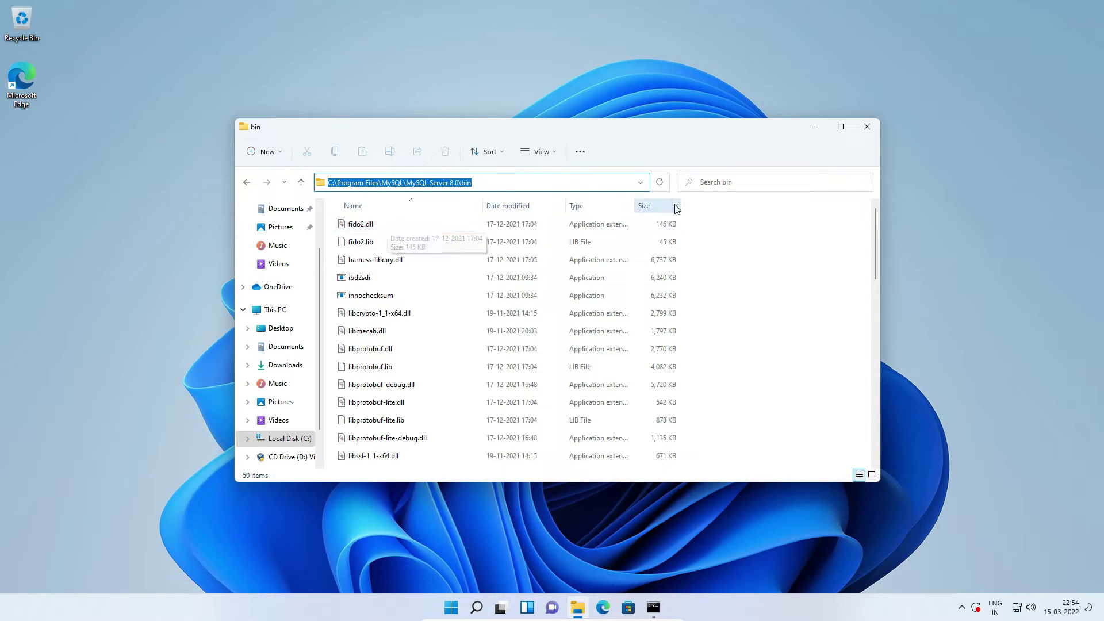
# Step: Close File Explorer and cd into the pasted MySQL bin path in the admin Command Prompt
pyautogui.click(867, 129)
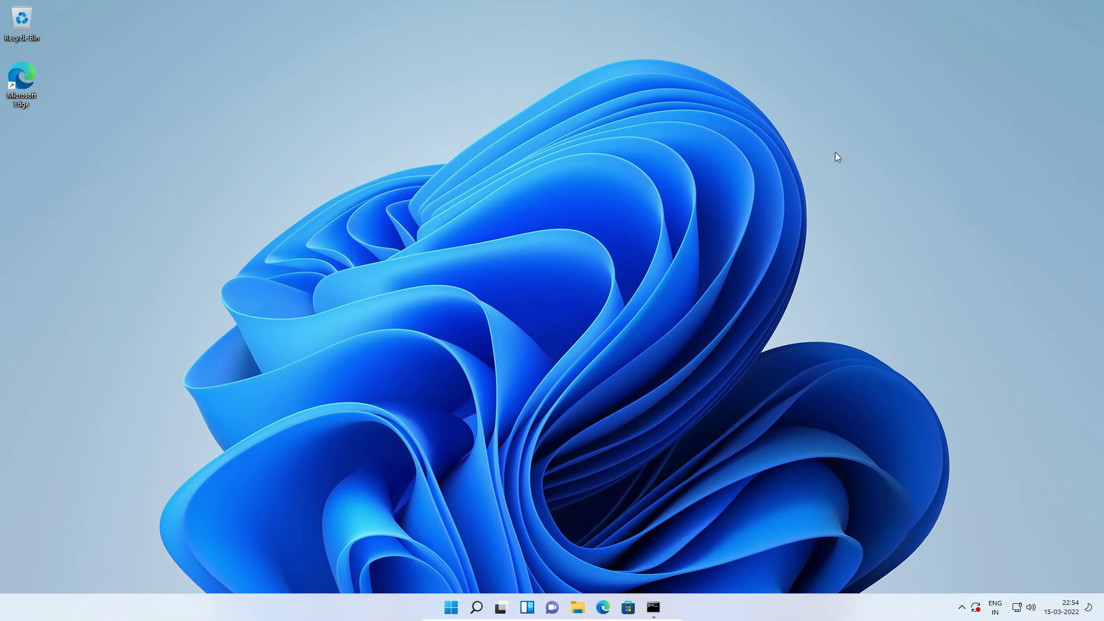
pyautogui.click(653, 607)
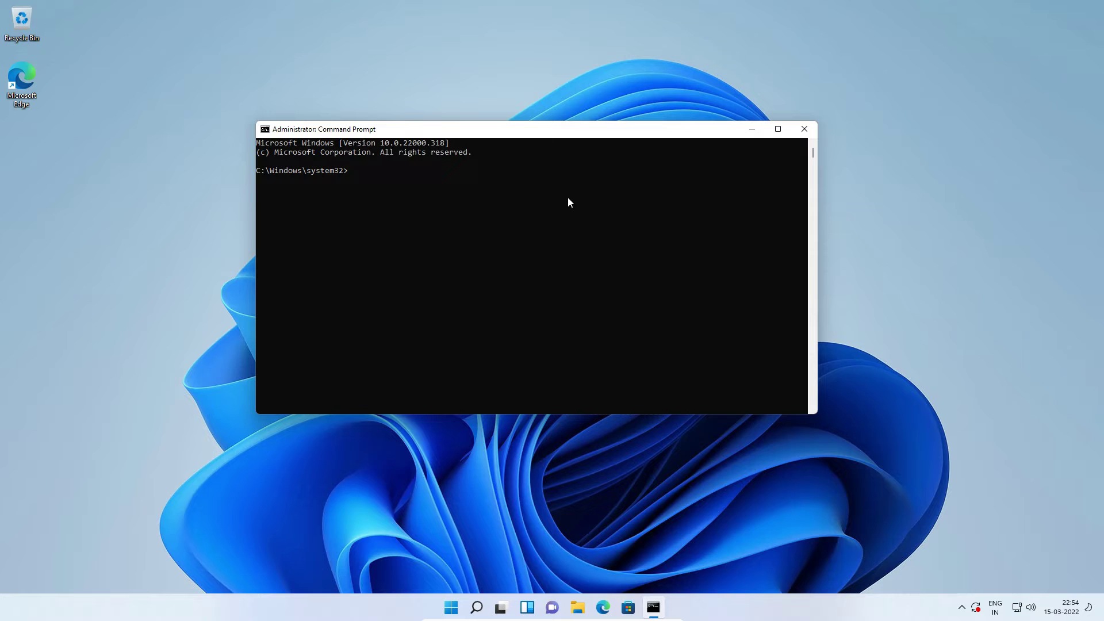
pyautogui.write('cd')
pyautogui.hotkey('ctrl', 'v')
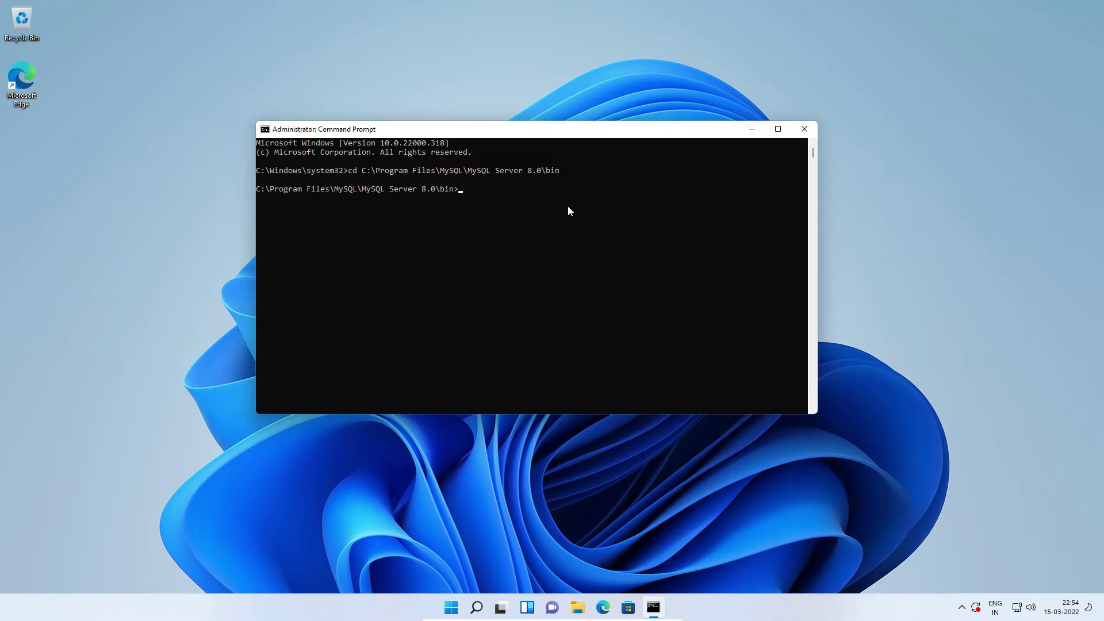
# Step: Run mysqldump -u root -p --all-databases > "C:\alldb.sql" and enter the root password
pyautogui.write('mysqldum')
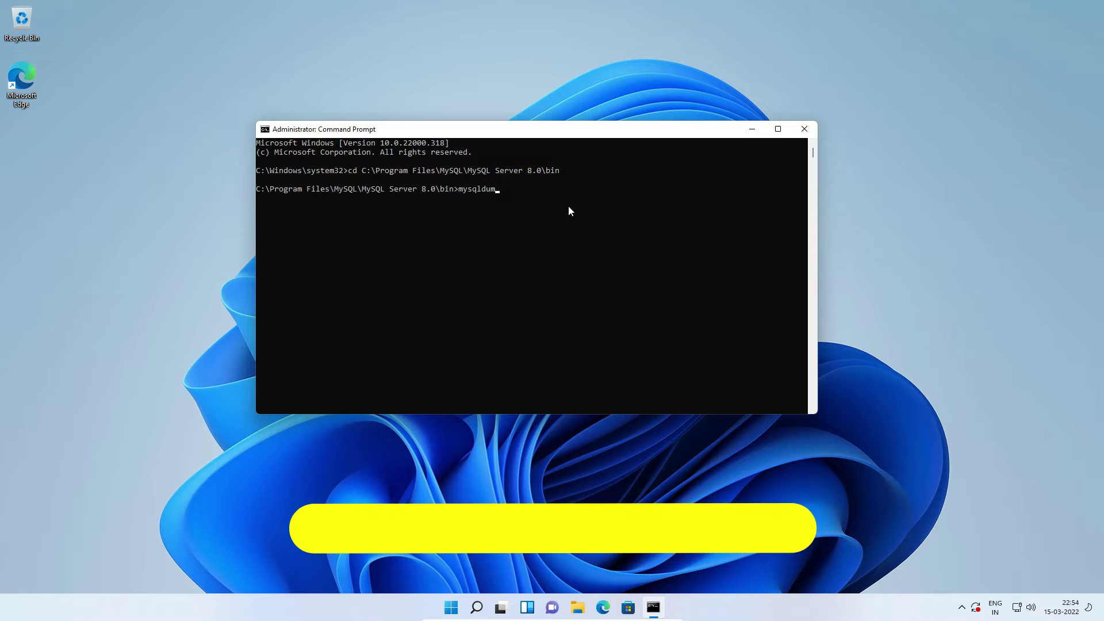
pyautogui.write('p -')
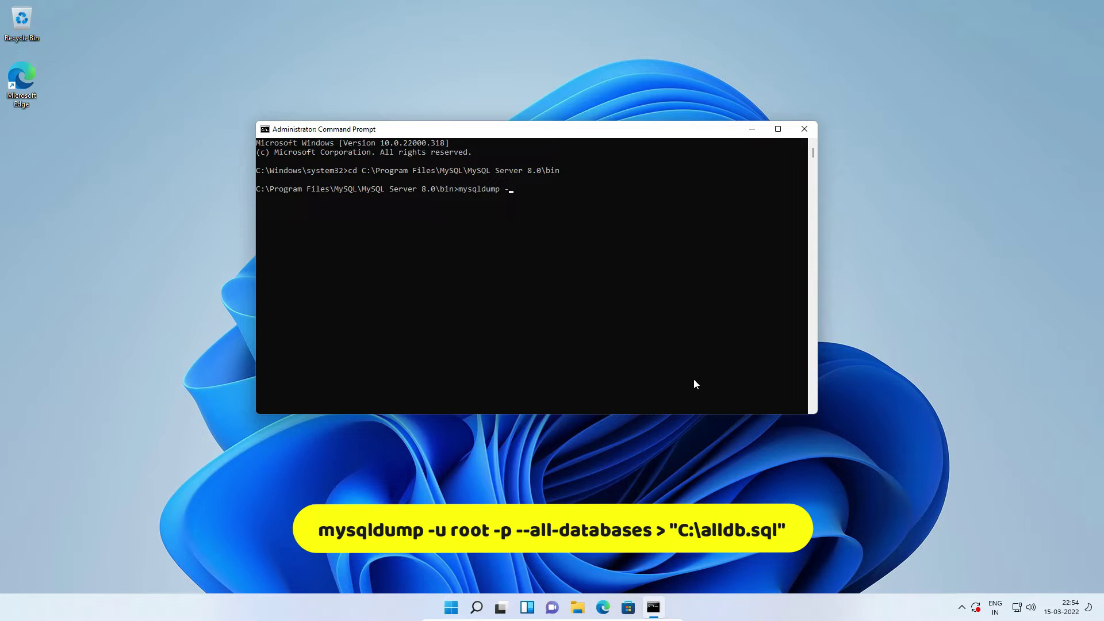
pyautogui.write('u root -p --all-databases')
pyautogui.write('> "C:\\alldb.sql')
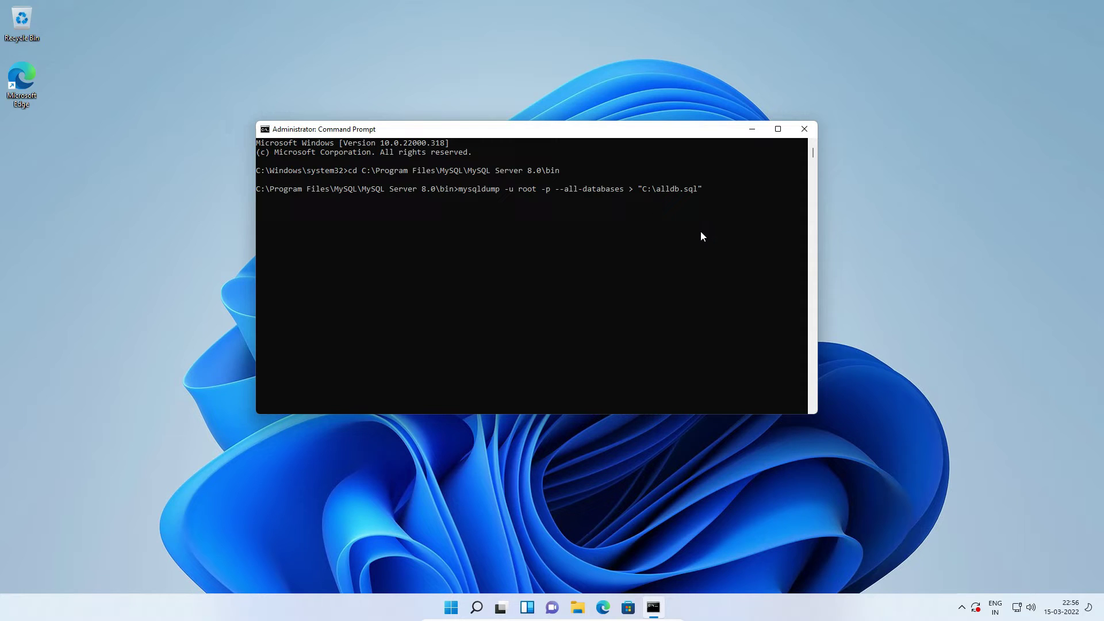
pyautogui.press('Return')
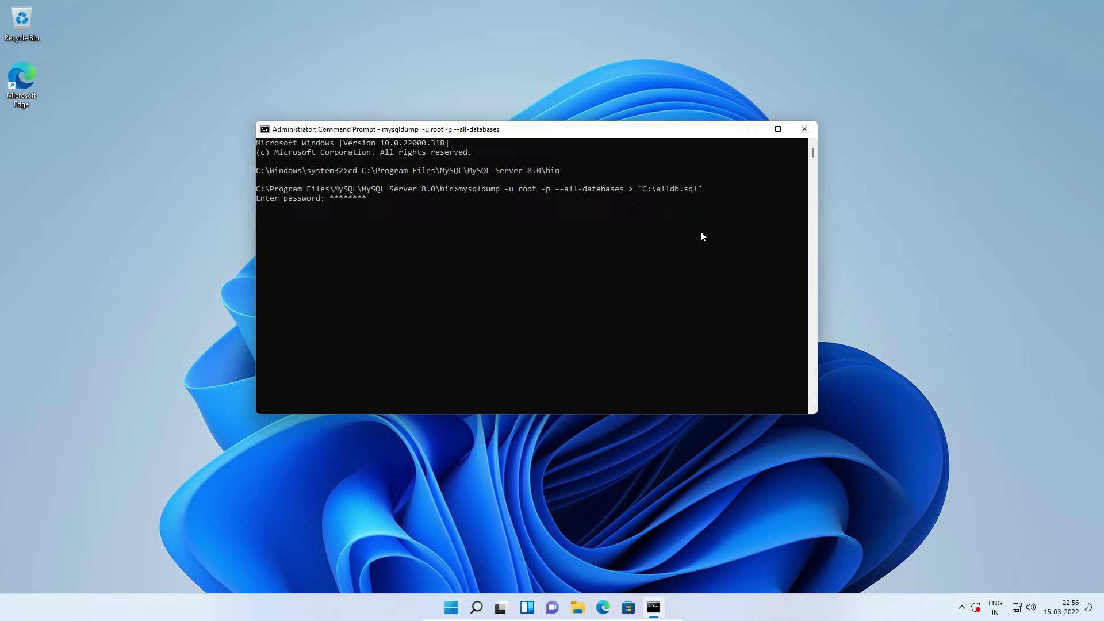
pyautogui.press('Return')
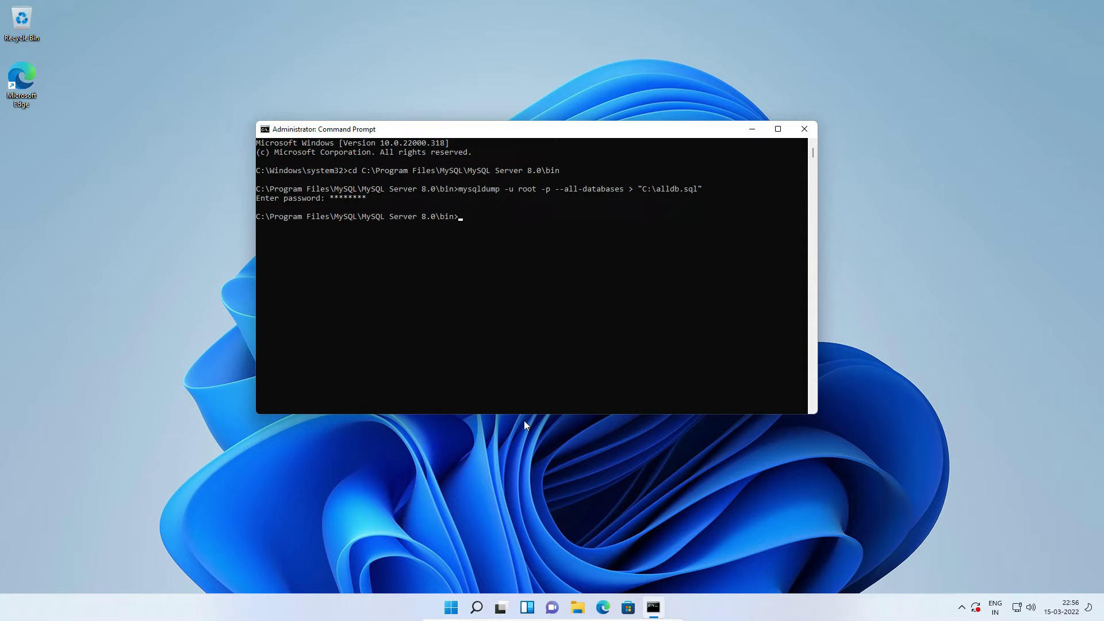
# Step: Check the alldb backup's size on Local Disk (C:), then close File Explorer and Command Prompt
pyautogui.click(451, 607)
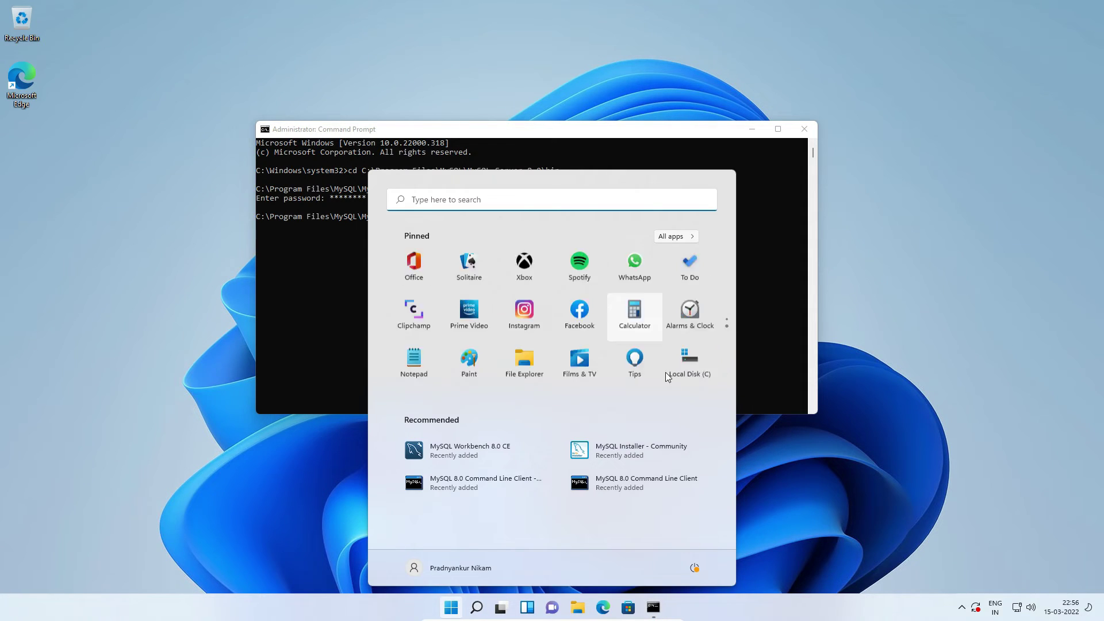
pyautogui.click(690, 280)
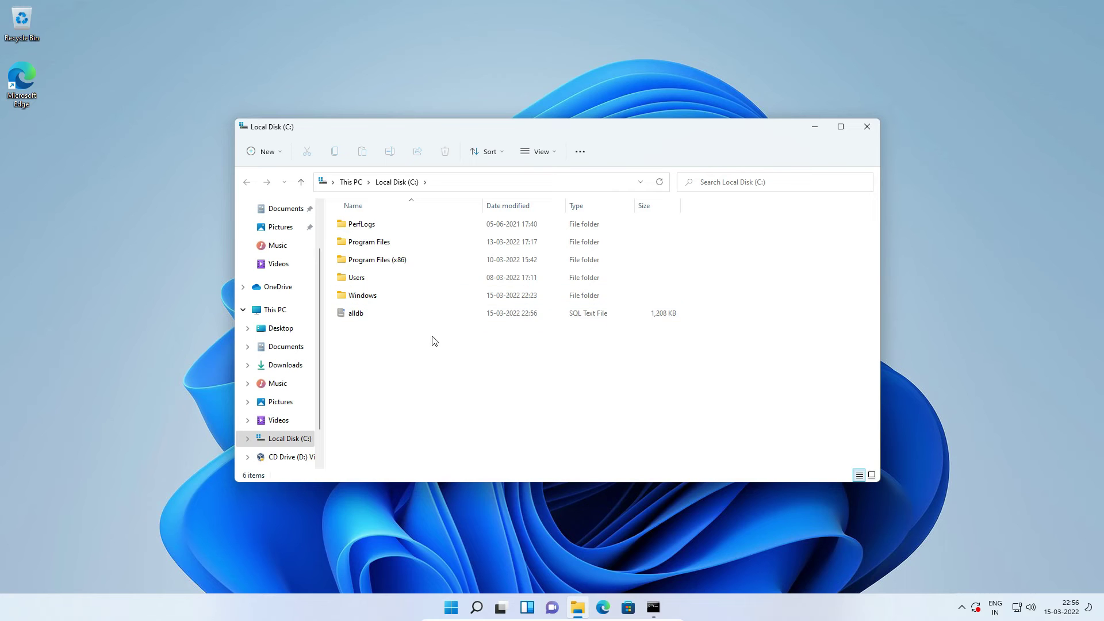
pyautogui.click(349, 317)
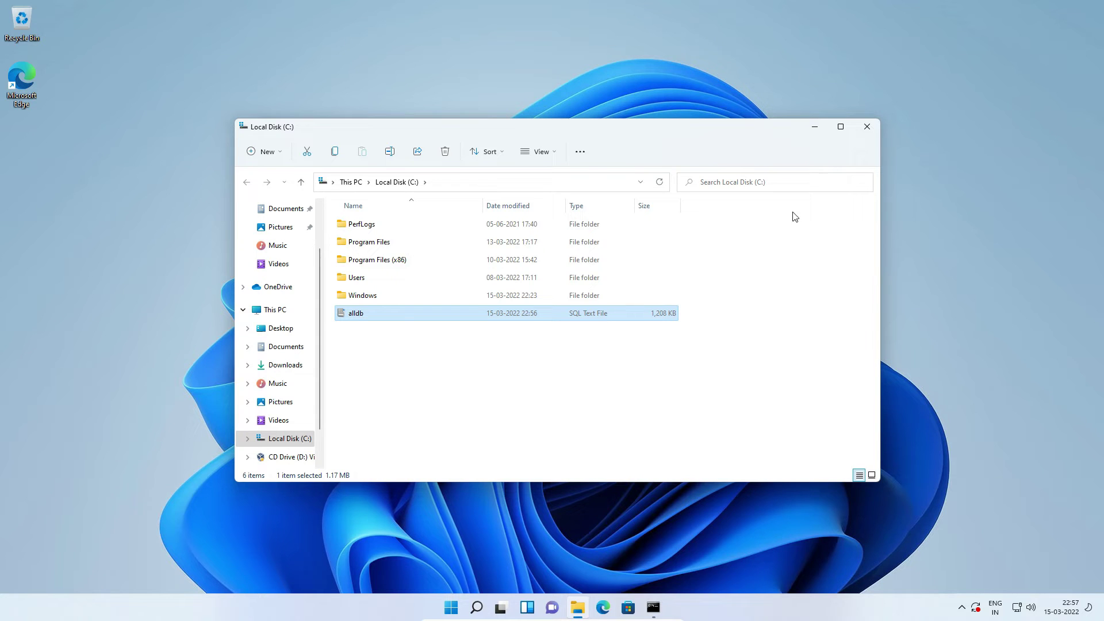
pyautogui.click(857, 129)
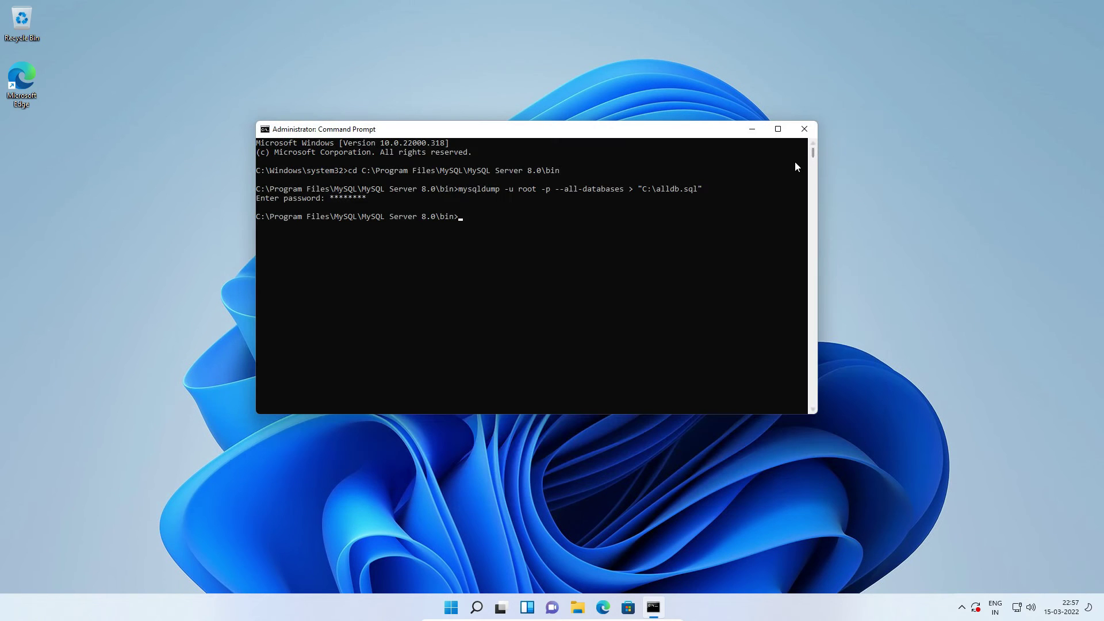
pyautogui.click(804, 129)
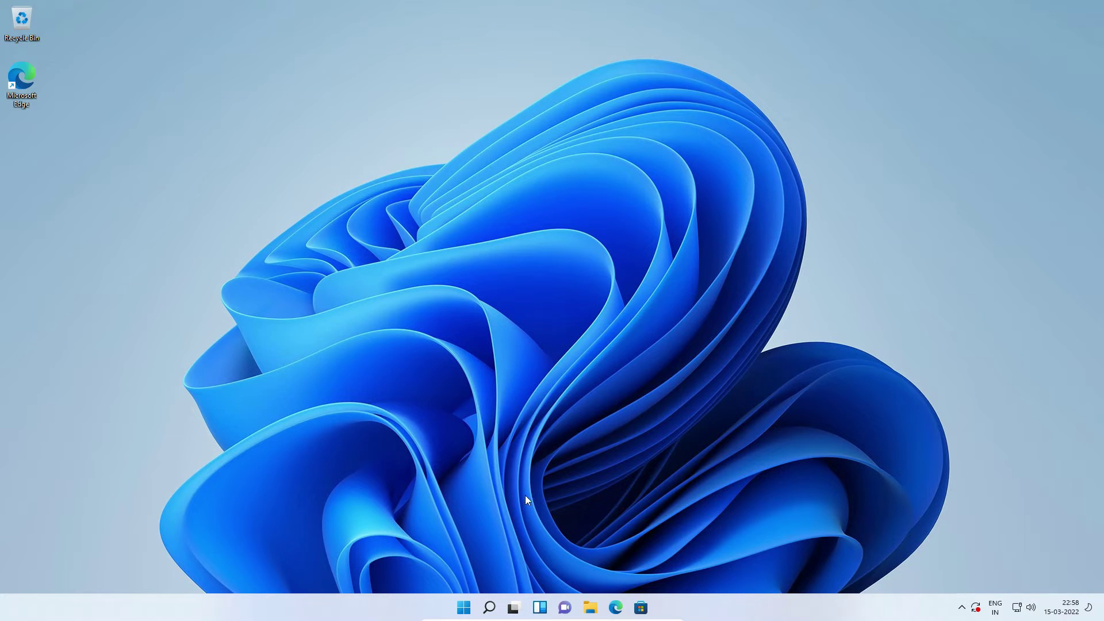
# Step: Search Windows for 'services'
pyautogui.click(490, 608)
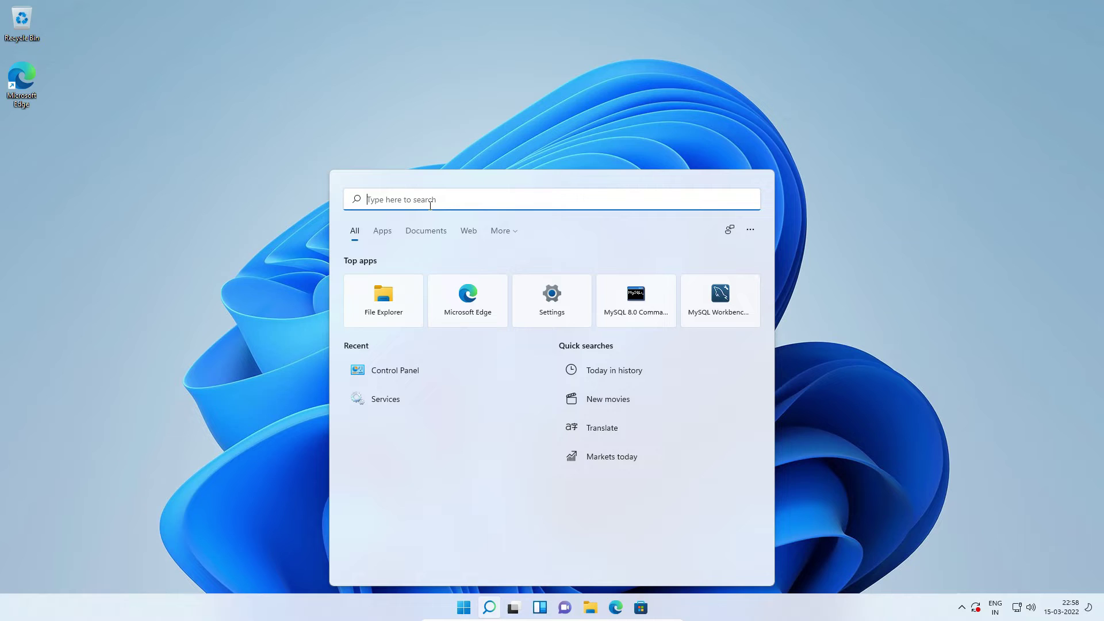
pyautogui.write('ser')
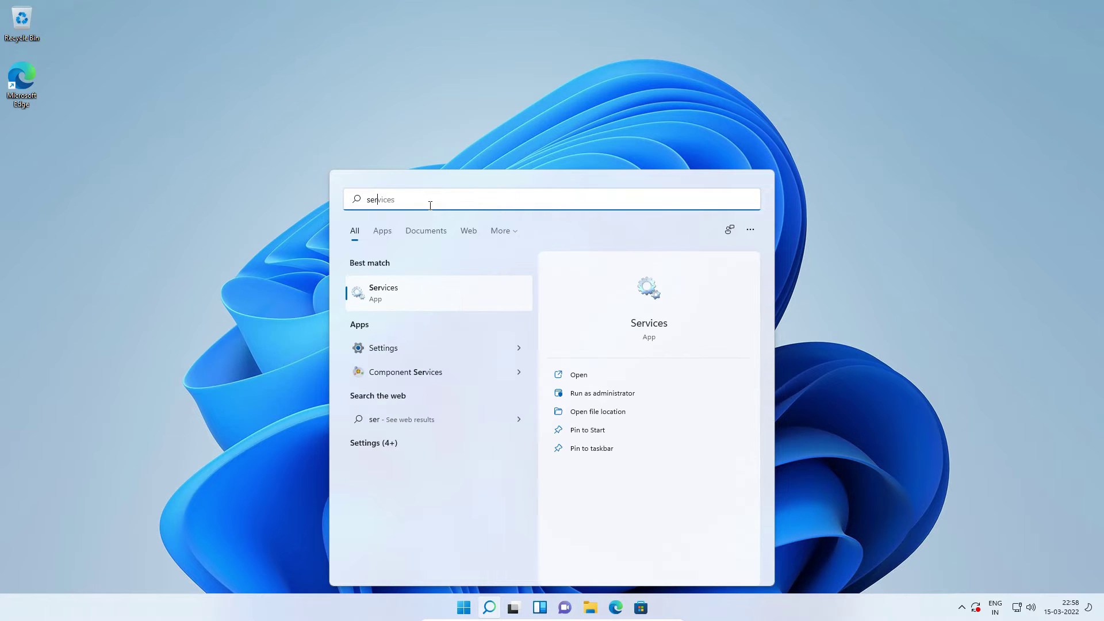
pyautogui.write('vices')
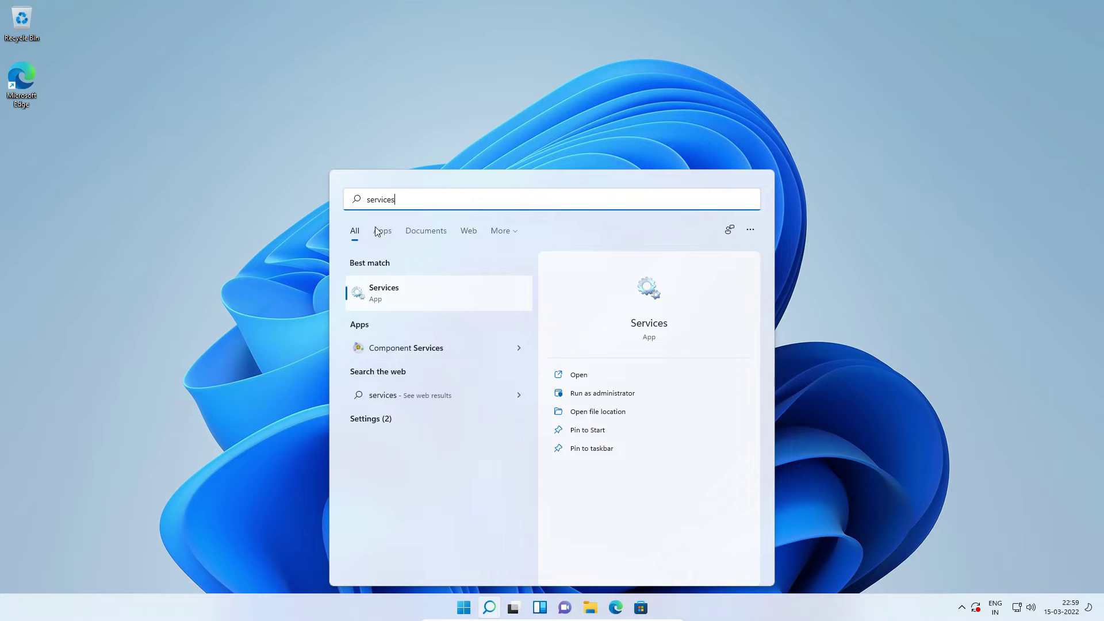
# Step: Stop the MySQL80 service in the enlarged Services window, then close Services
pyautogui.click(389, 296)
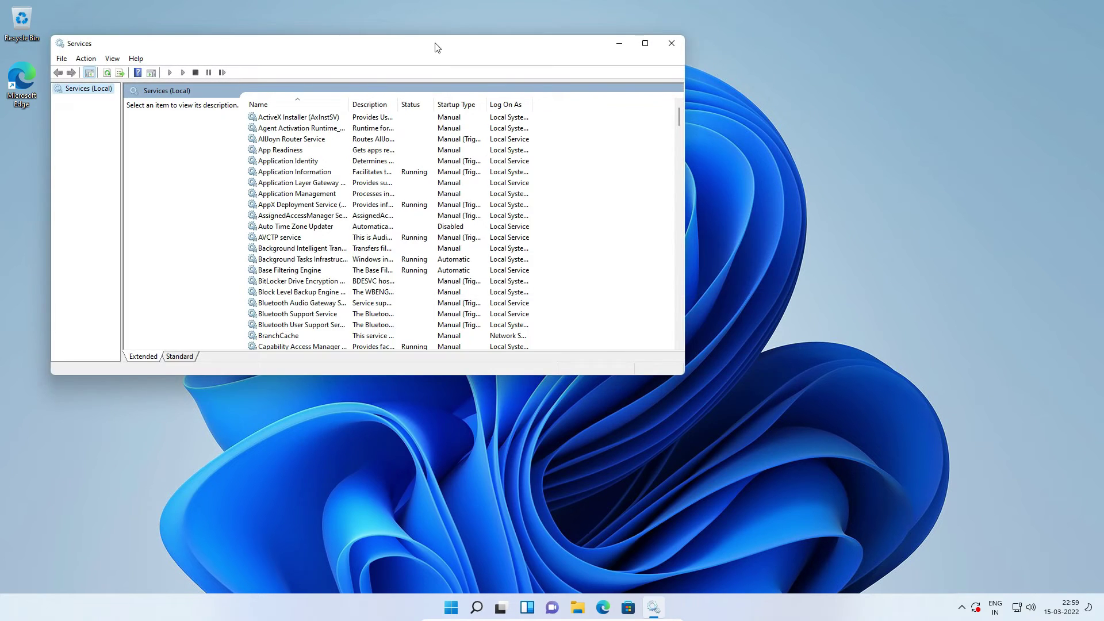
pyautogui.moveTo(436, 47); pyautogui.dragTo(575, 67)
pyautogui.moveTo(816, 390); pyautogui.dragTo(849, 476)
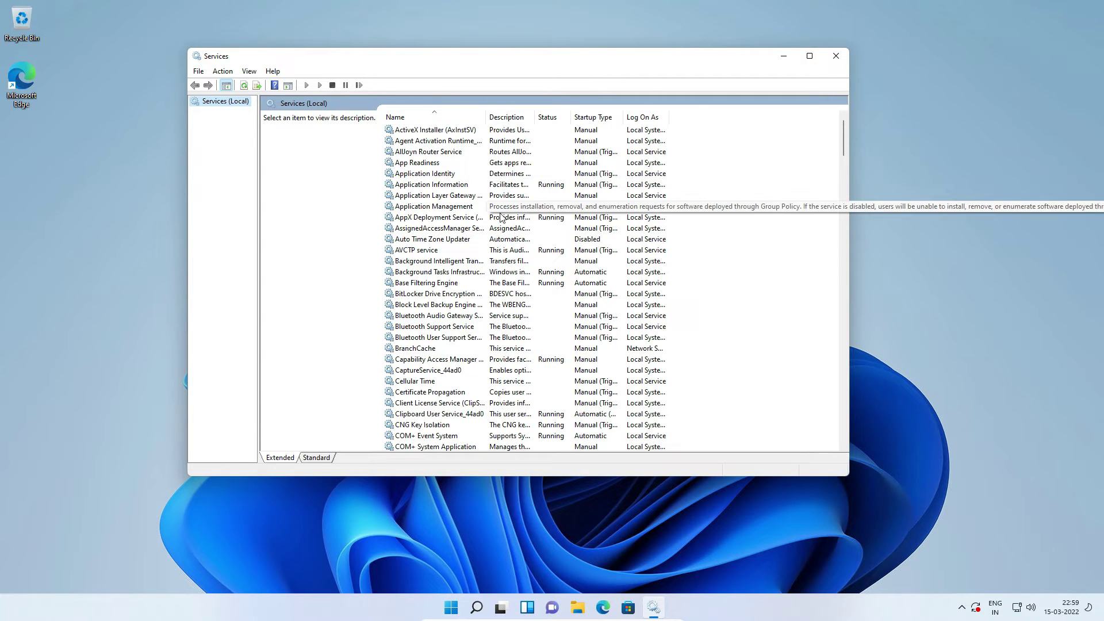
pyautogui.scroll(-3, 500, 216)
pyautogui.scroll(-13, 500, 216)
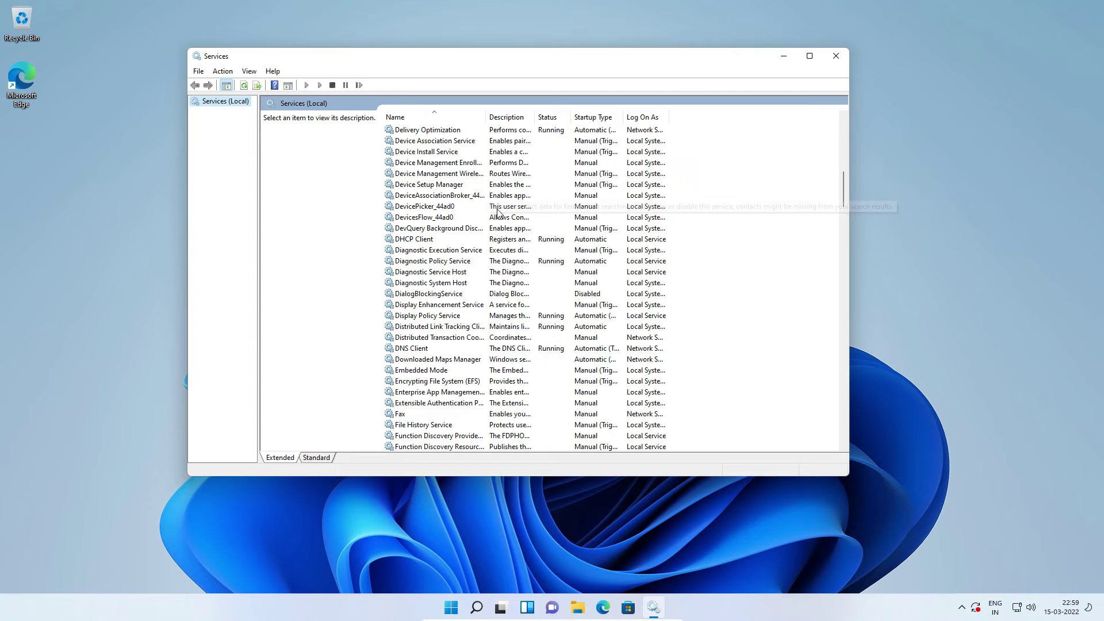
pyautogui.scroll(-13, 498, 212)
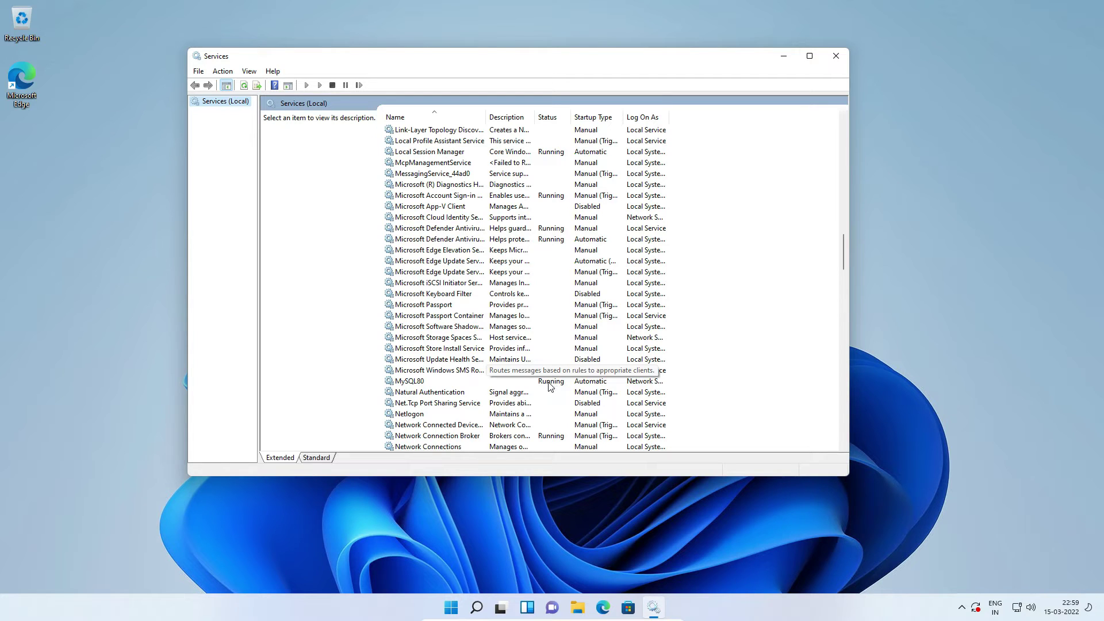
pyautogui.click(427, 382)
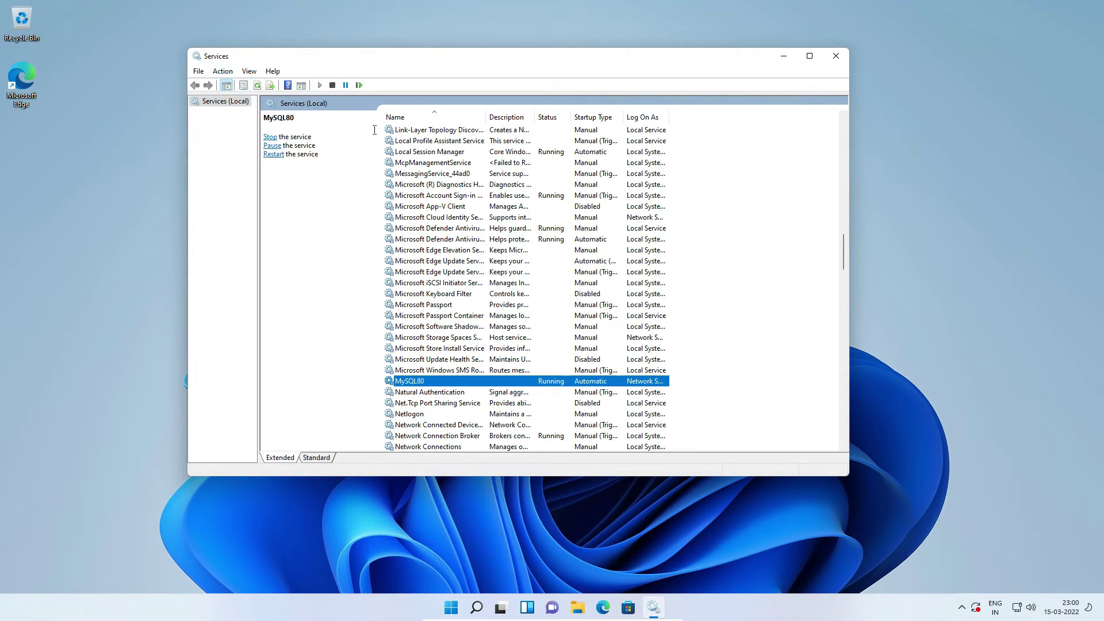
pyautogui.click(333, 86)
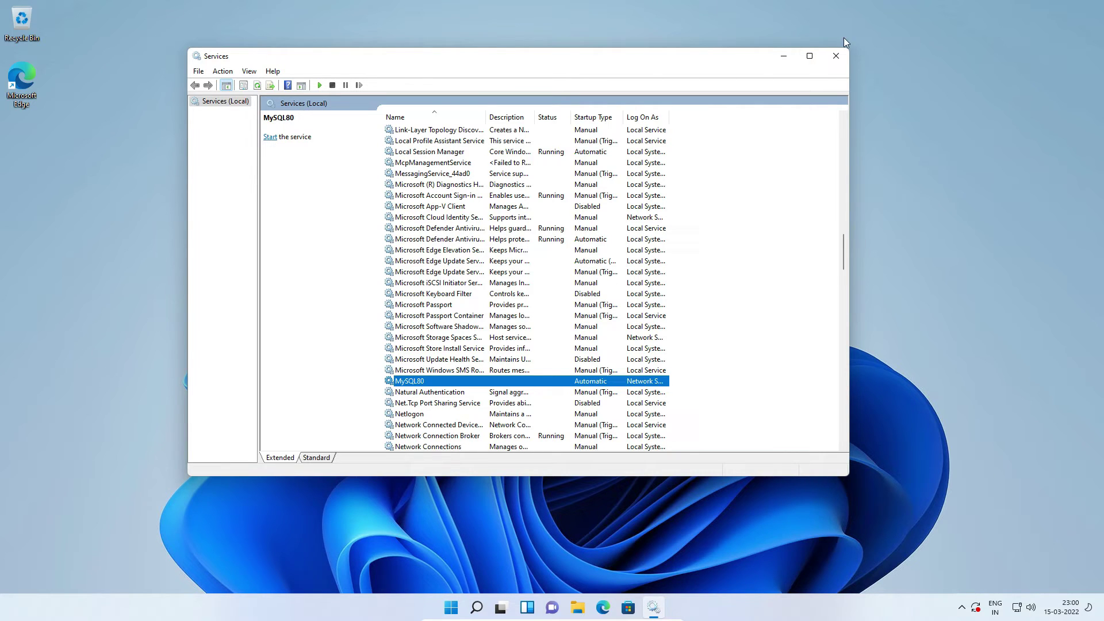
pyautogui.click(834, 58)
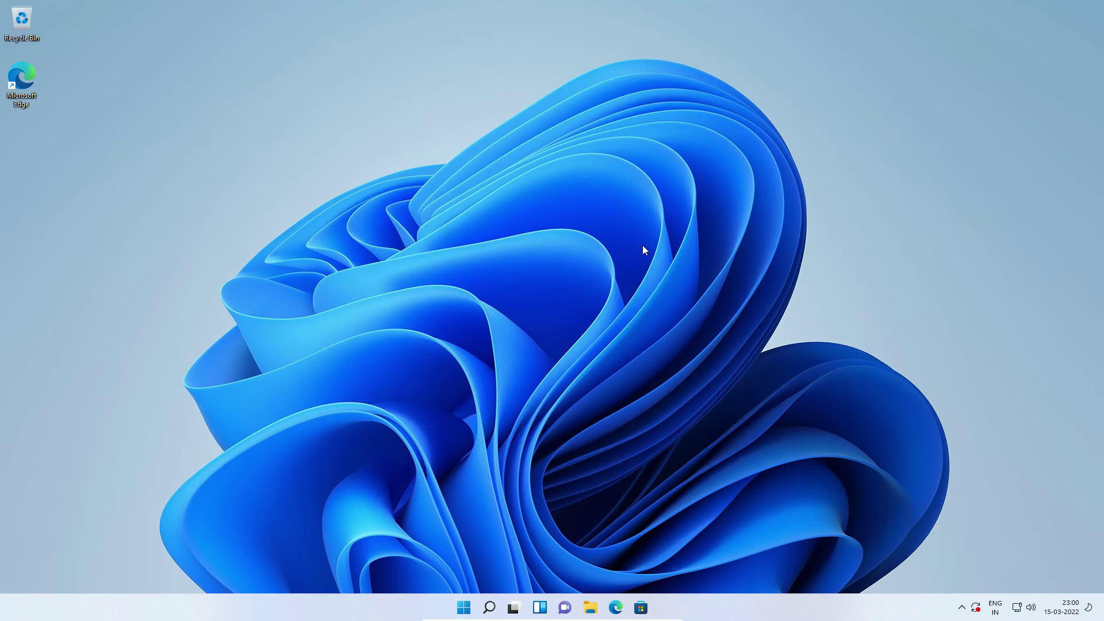
# Step: Search for 'control panel' and open Control Panel's category home page
pyautogui.click(490, 608)
pyautogui.write('contro')
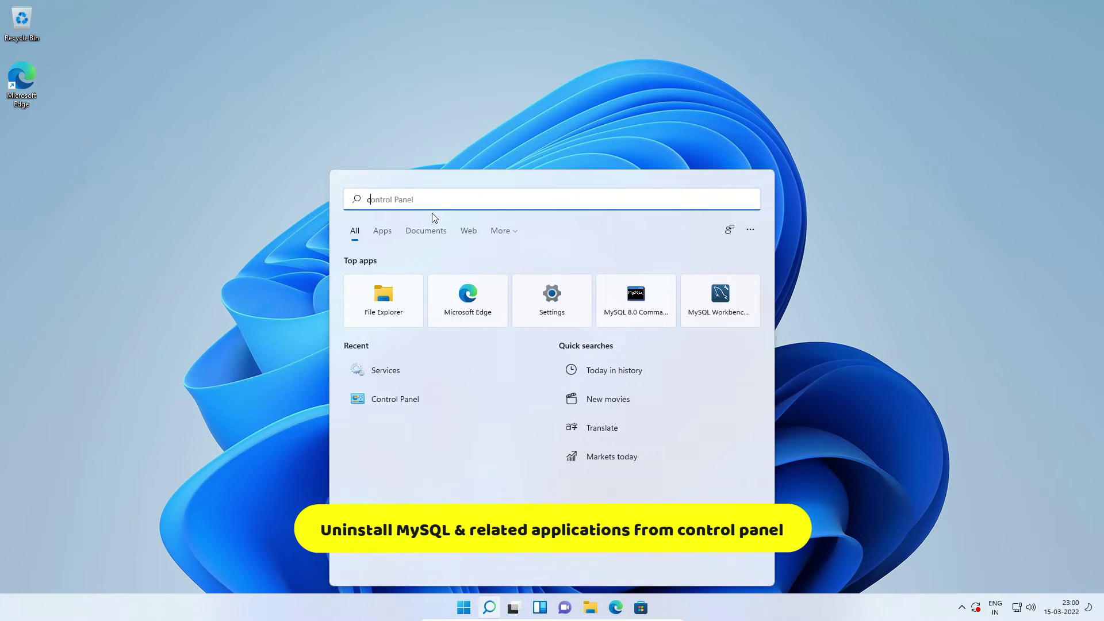
pyautogui.write('l panel')
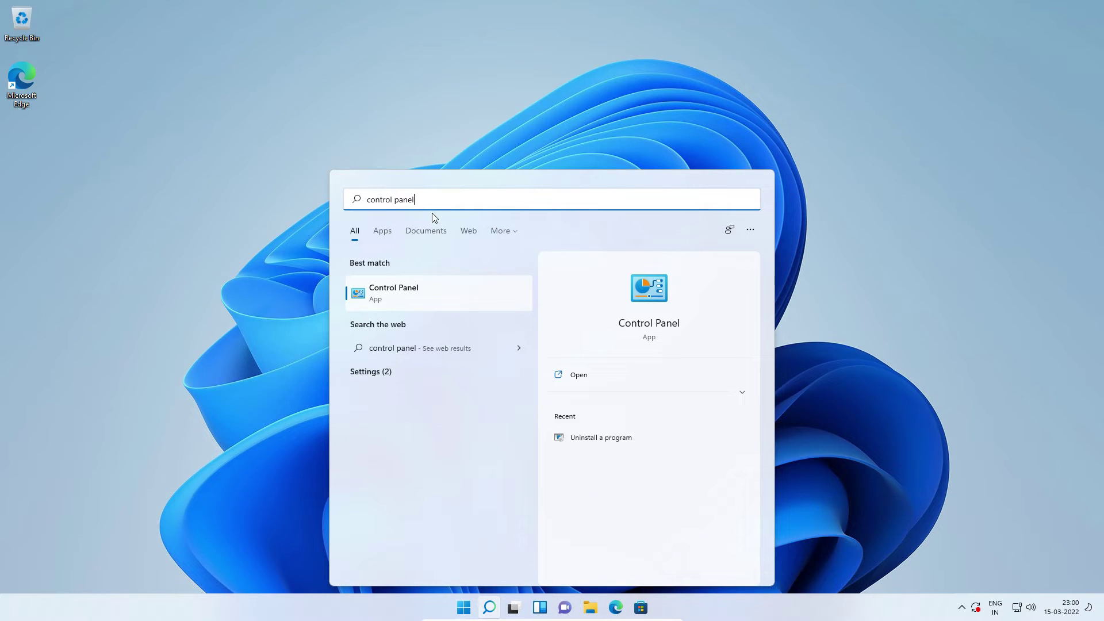
pyautogui.click(391, 289)
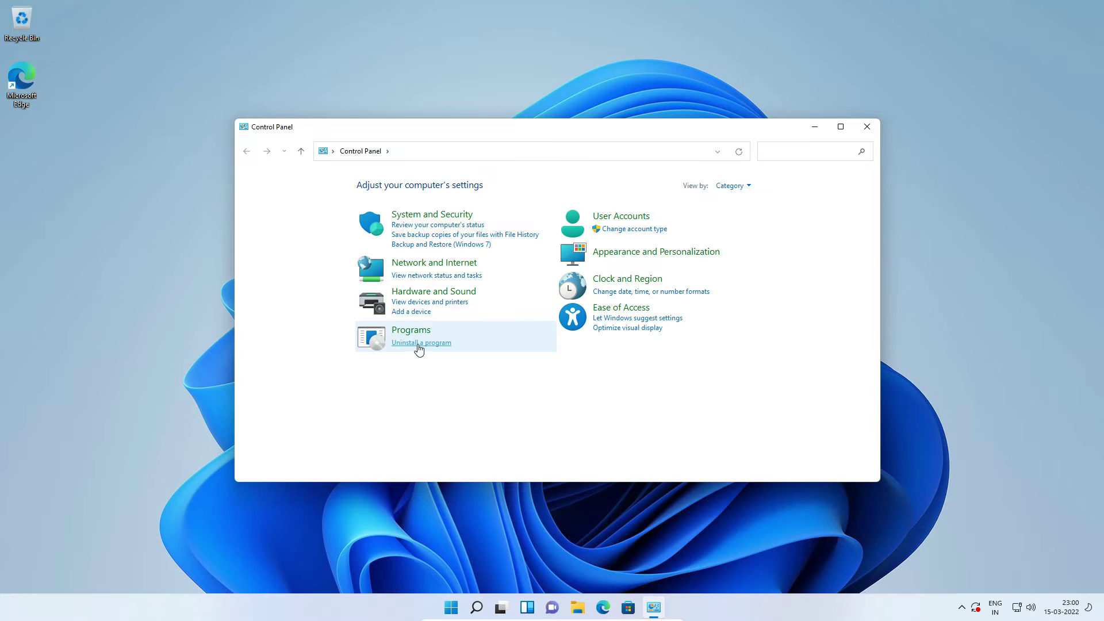
# Step: Uninstall MySQL Workbench 8.0 CE from Programs and Features, confirming the removal and UAC prompts
pyautogui.click(419, 344)
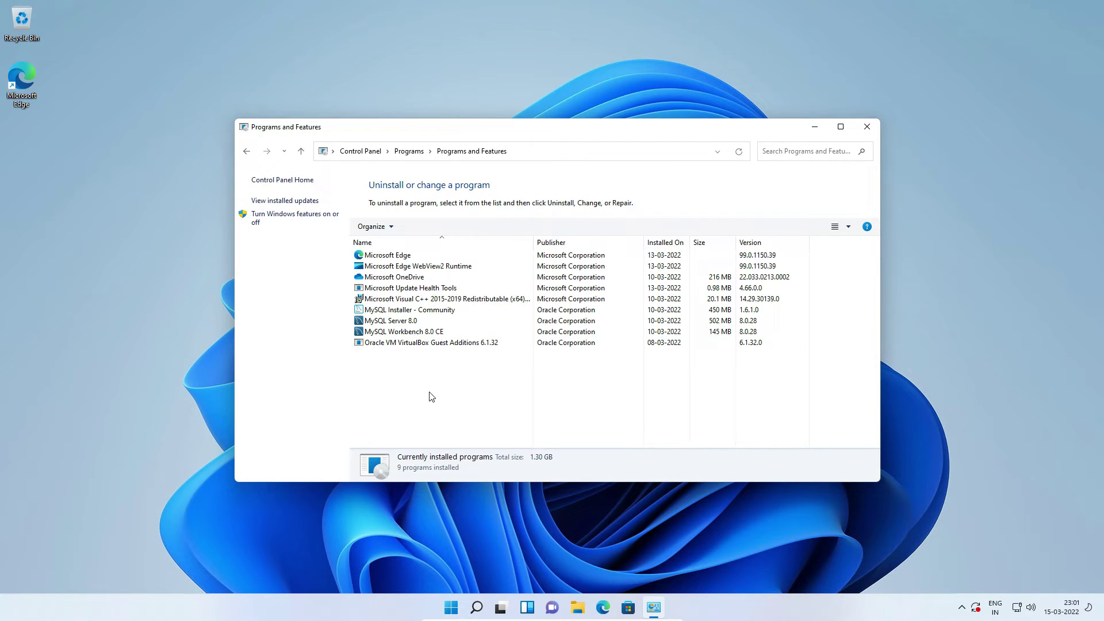
pyautogui.click(407, 333)
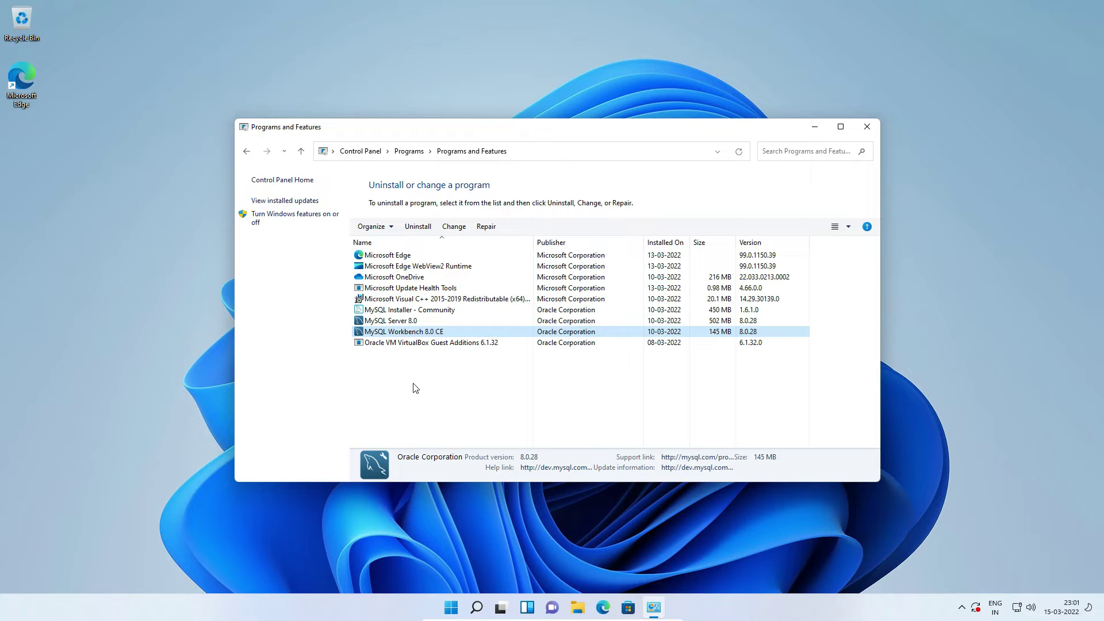
pyautogui.click(422, 231)
pyautogui.click(608, 307)
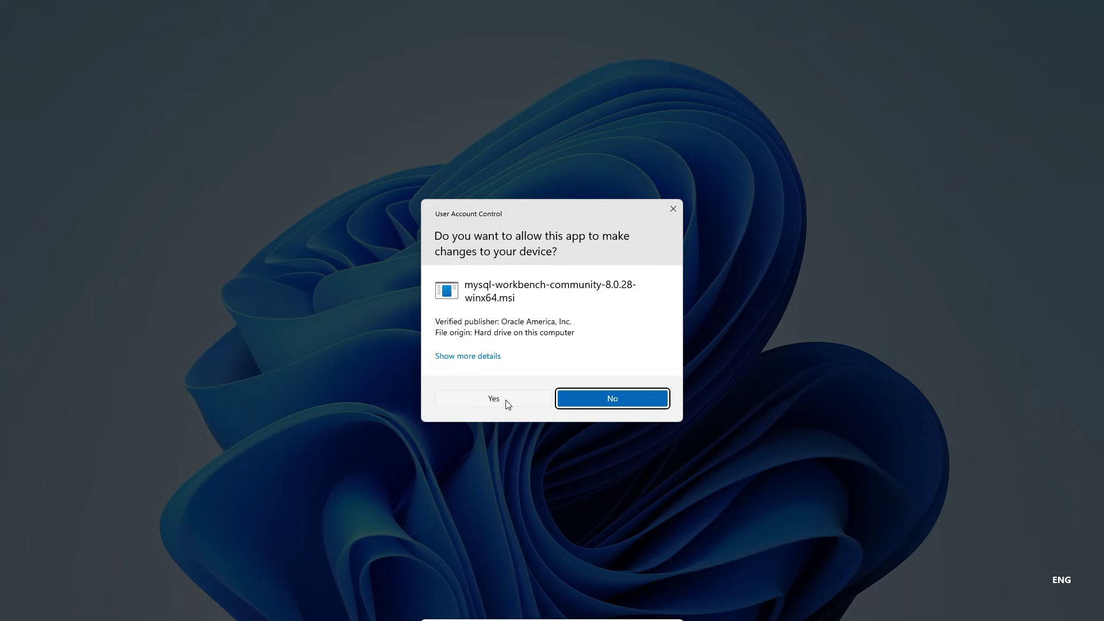
pyautogui.click(494, 398)
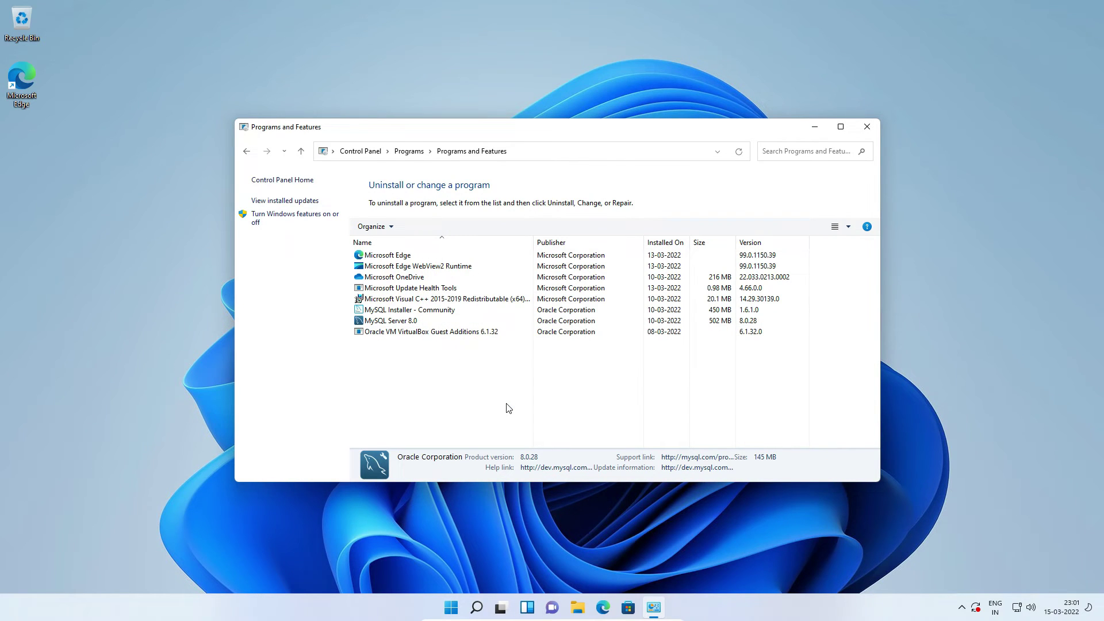
# Step: Uninstall MySQL Server 8.0, confirming the removal and UAC prompts
pyautogui.click(406, 322)
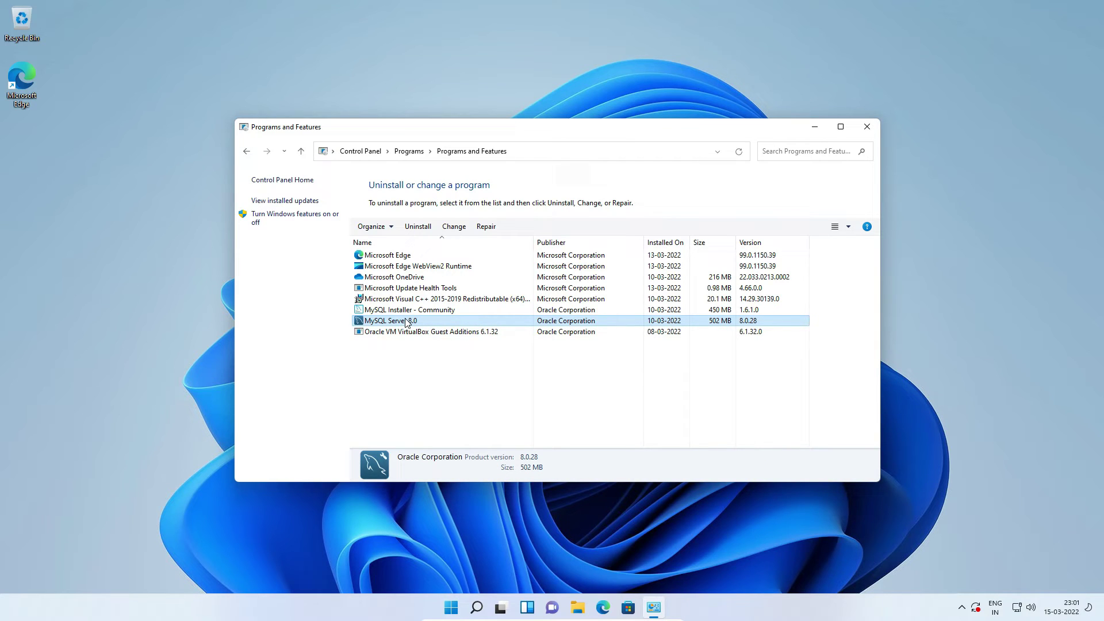
pyautogui.click(406, 227)
pyautogui.click(606, 298)
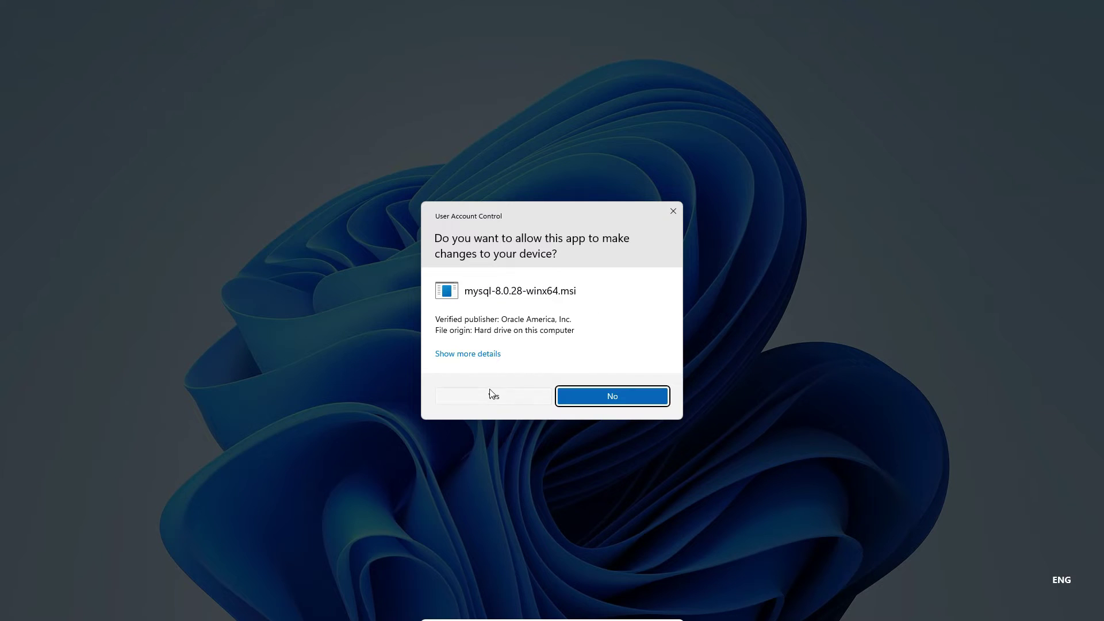
pyautogui.click(488, 397)
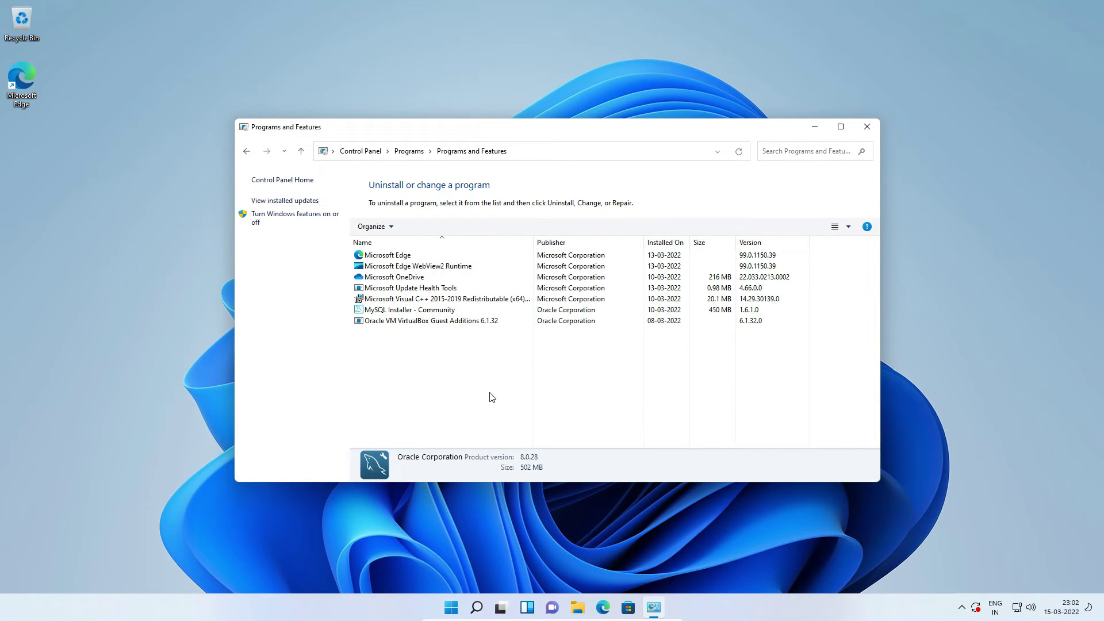
# Step: Uninstall MySQL Installer - Community, confirming the removal and UAC prompts
pyautogui.click(418, 313)
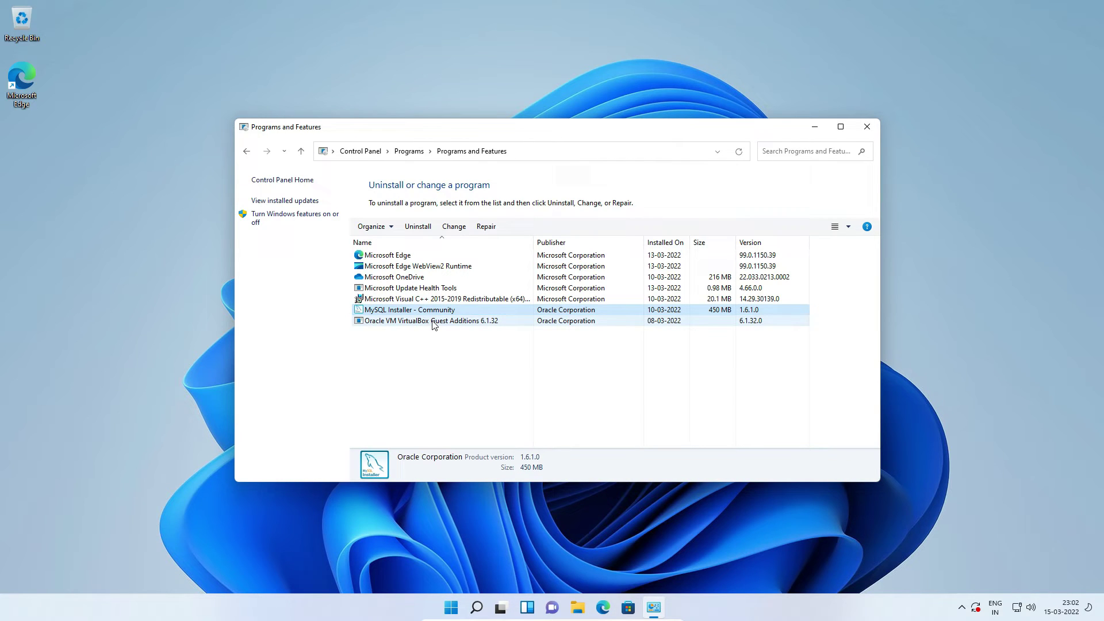
pyautogui.click(418, 227)
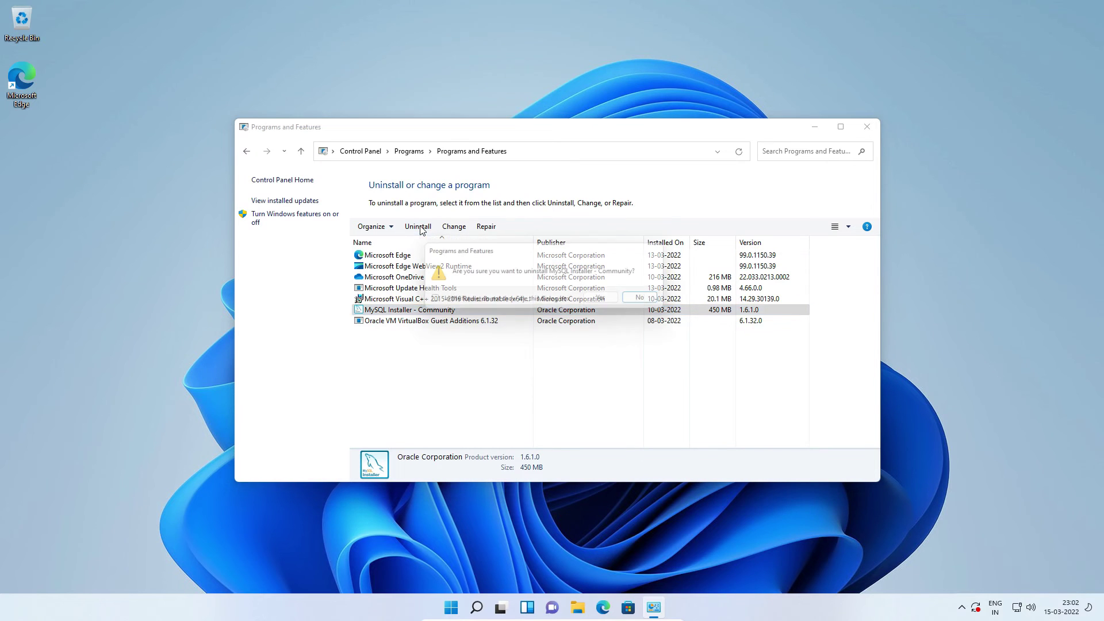
pyautogui.click(606, 301)
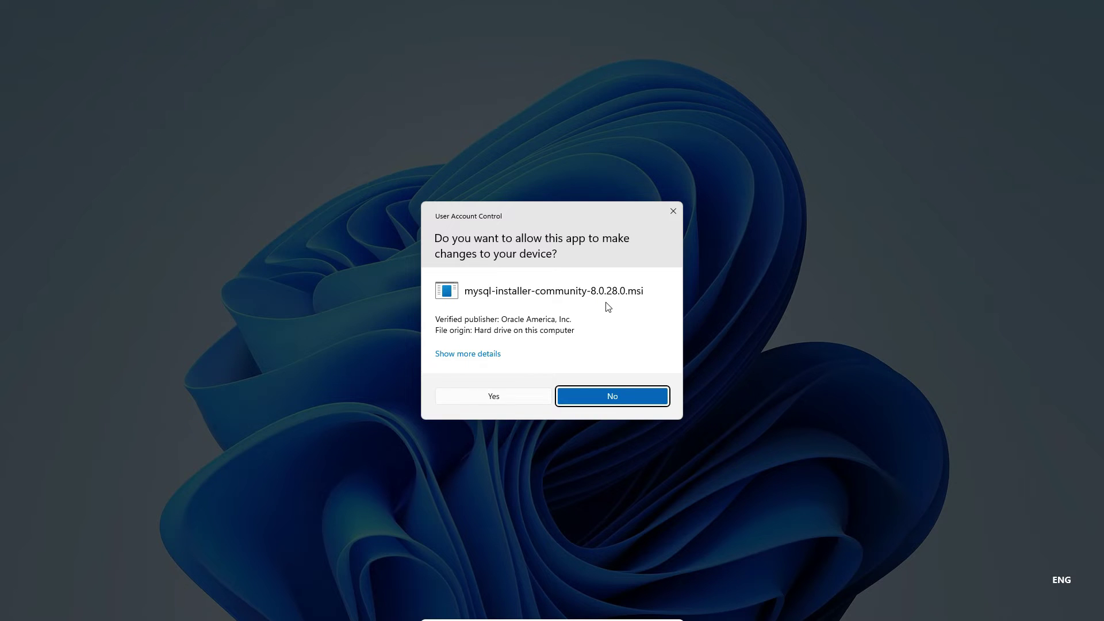
pyautogui.click(506, 398)
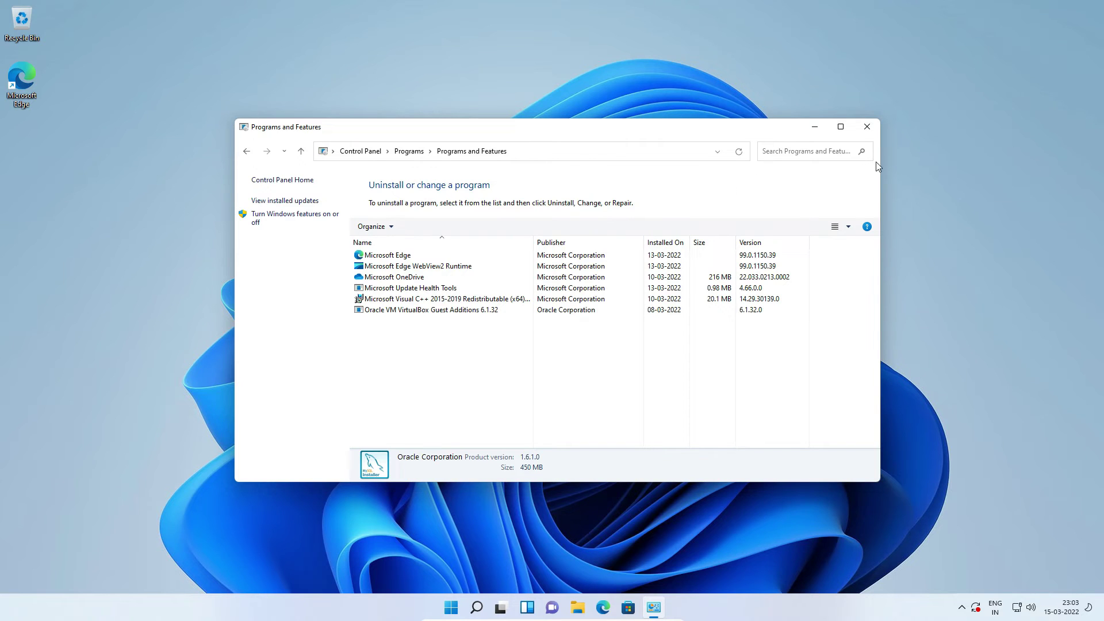
# Step: Close the Programs and Features window
pyautogui.click(868, 128)
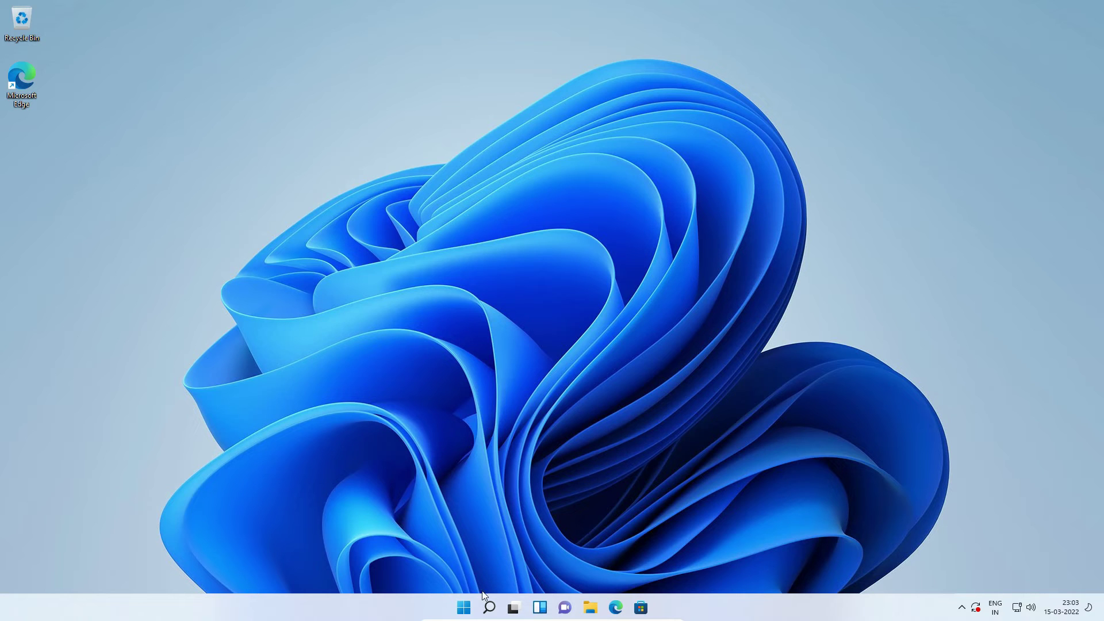
# Step: Open Local Disk (C:) in File Explorer and turn on the Hidden items view option
pyautogui.click(466, 607)
pyautogui.scroll(-1, 676, 368)
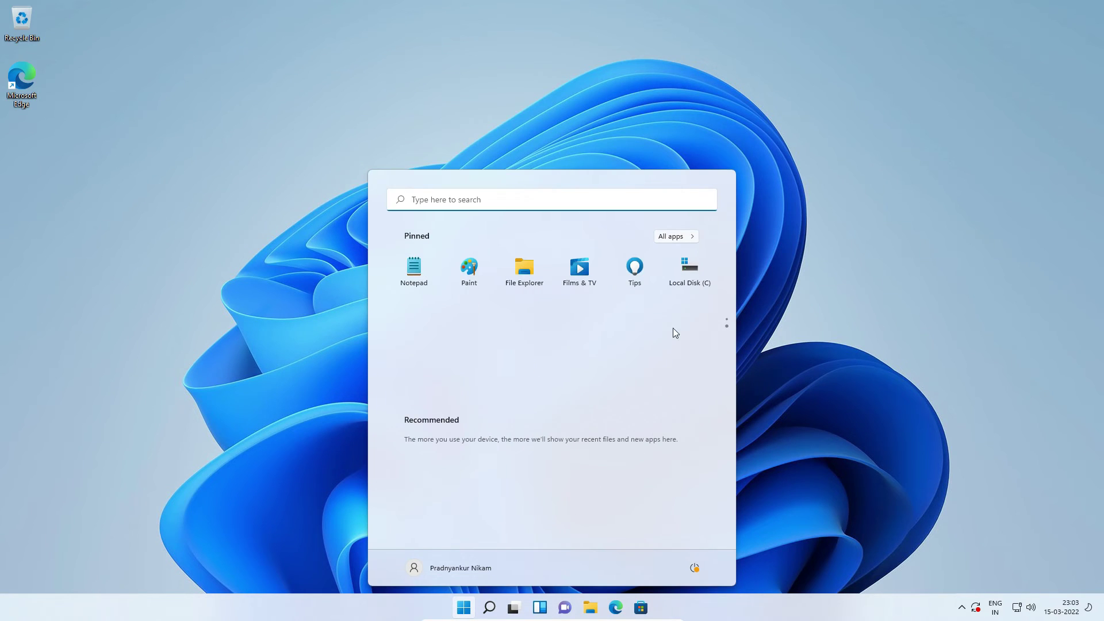
pyautogui.click(689, 264)
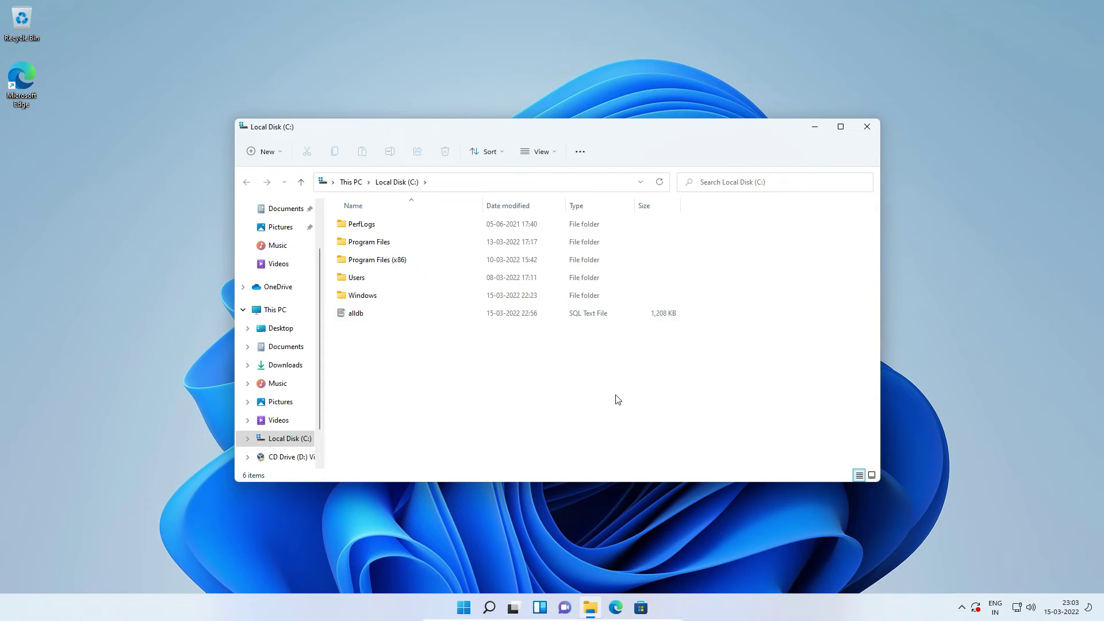
pyautogui.click(547, 152)
pyautogui.moveTo(539, 347)
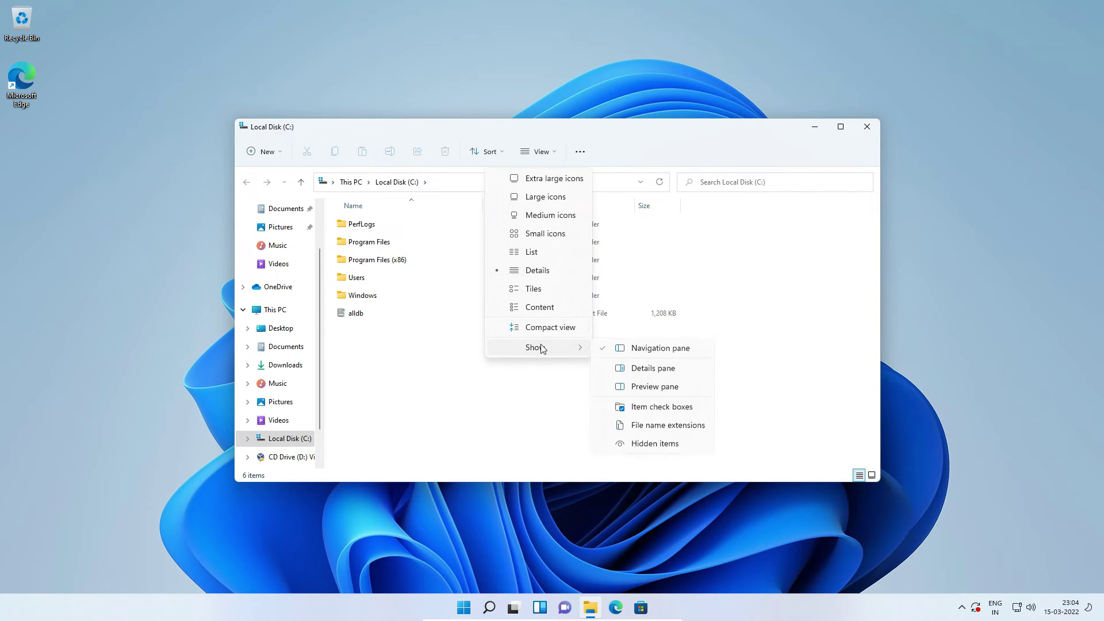
pyautogui.click(653, 447)
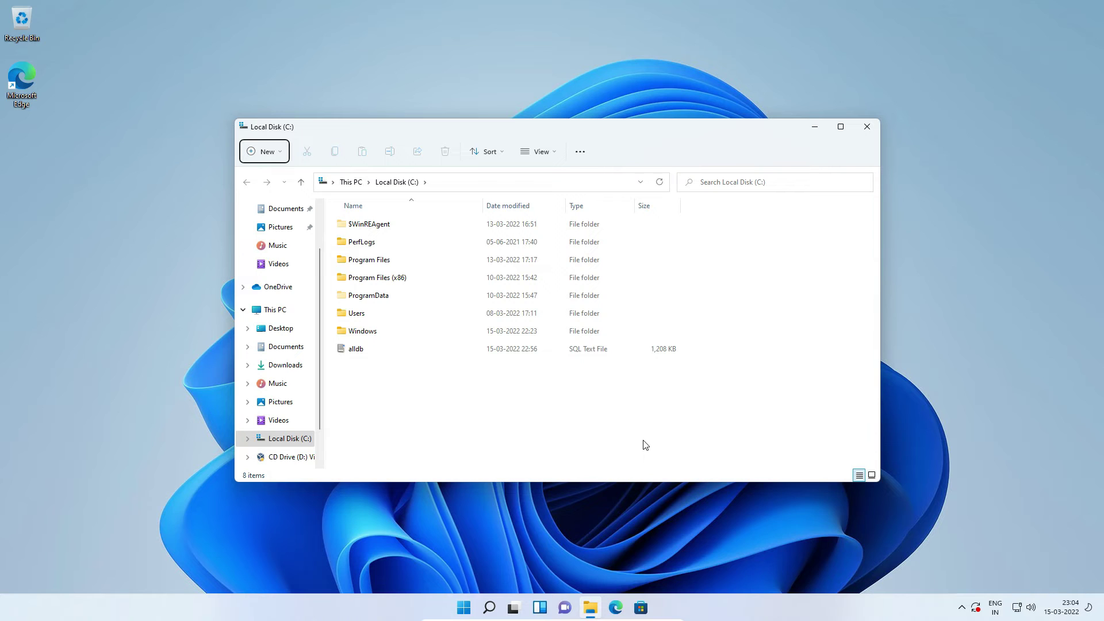
# Step: Delete the MySQL folder in C:\Program Files, then open Program Files (x86) to check for leftovers
pyautogui.doubleClick(383, 264)
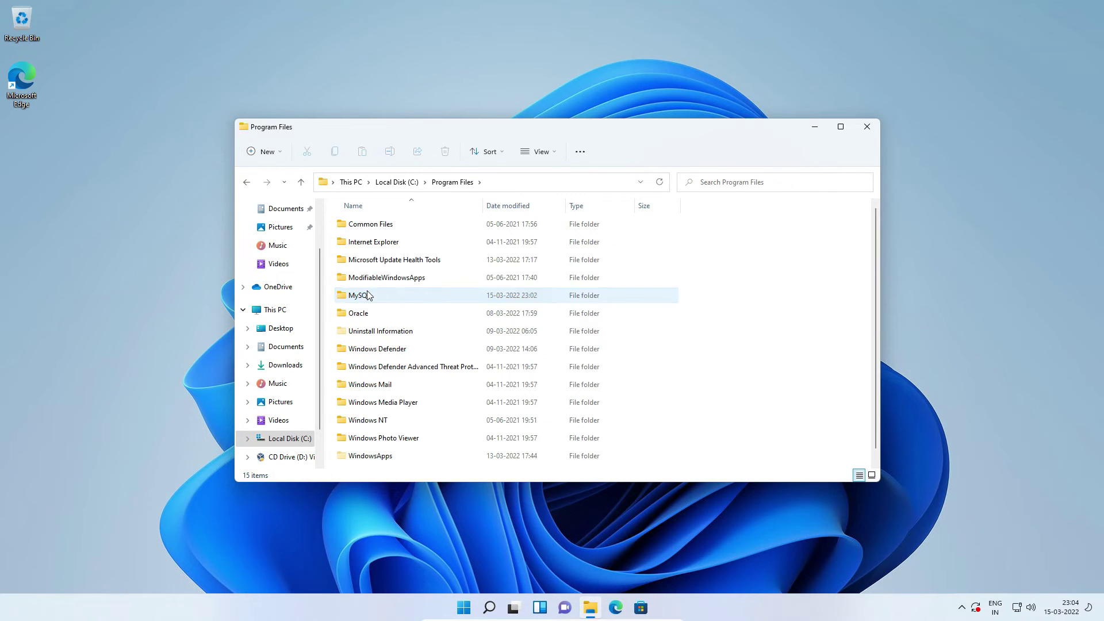
pyautogui.click(368, 295)
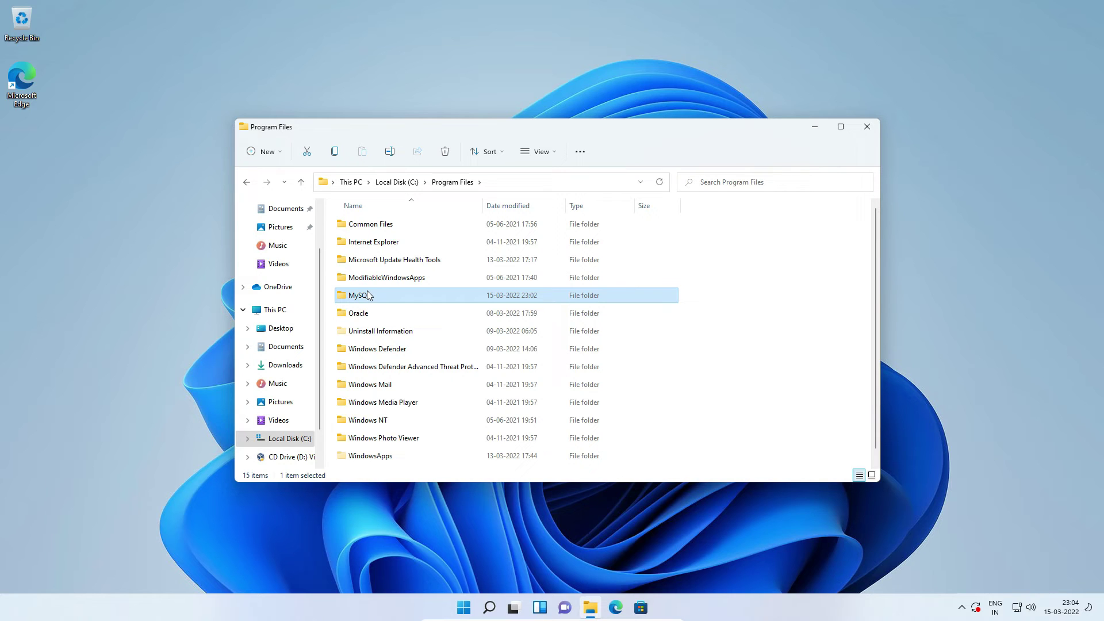
pyautogui.rightClick(368, 298)
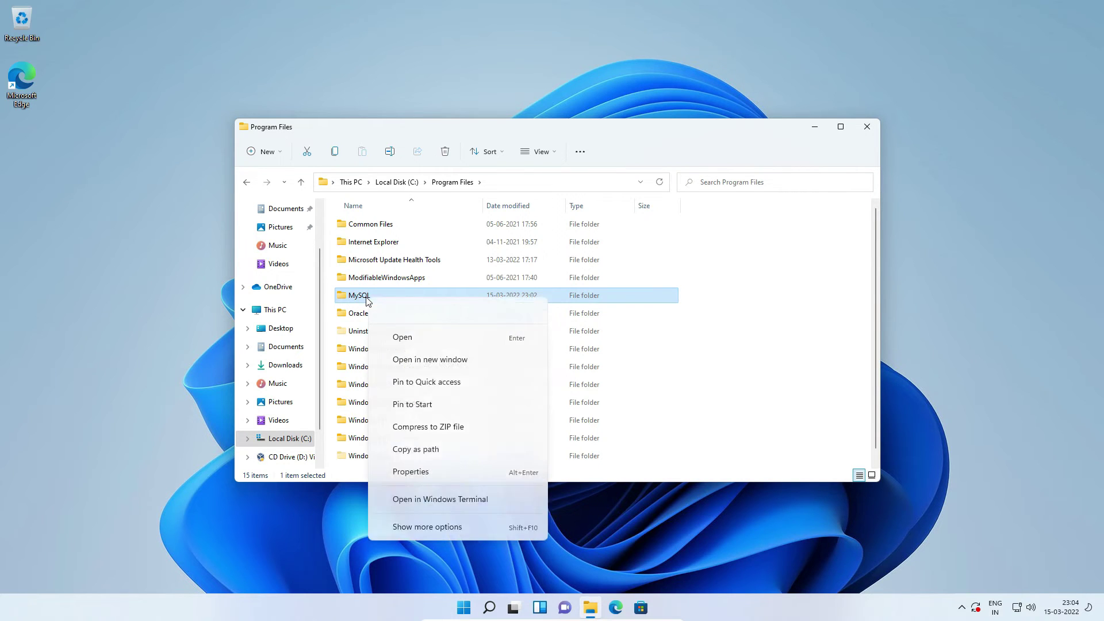
pyautogui.click(454, 309)
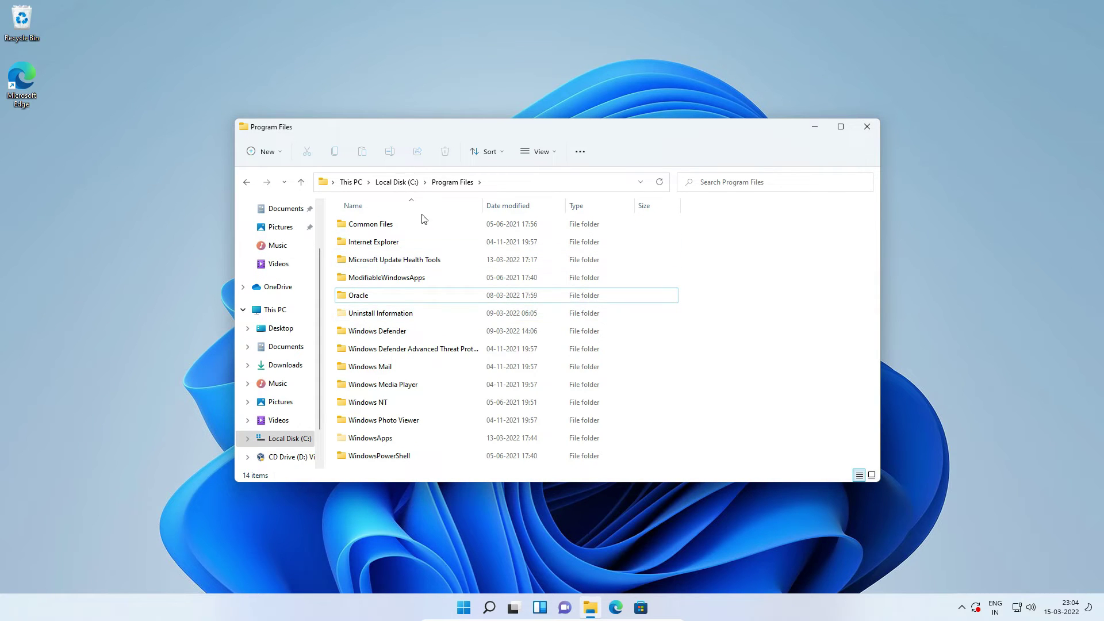
pyautogui.click(401, 182)
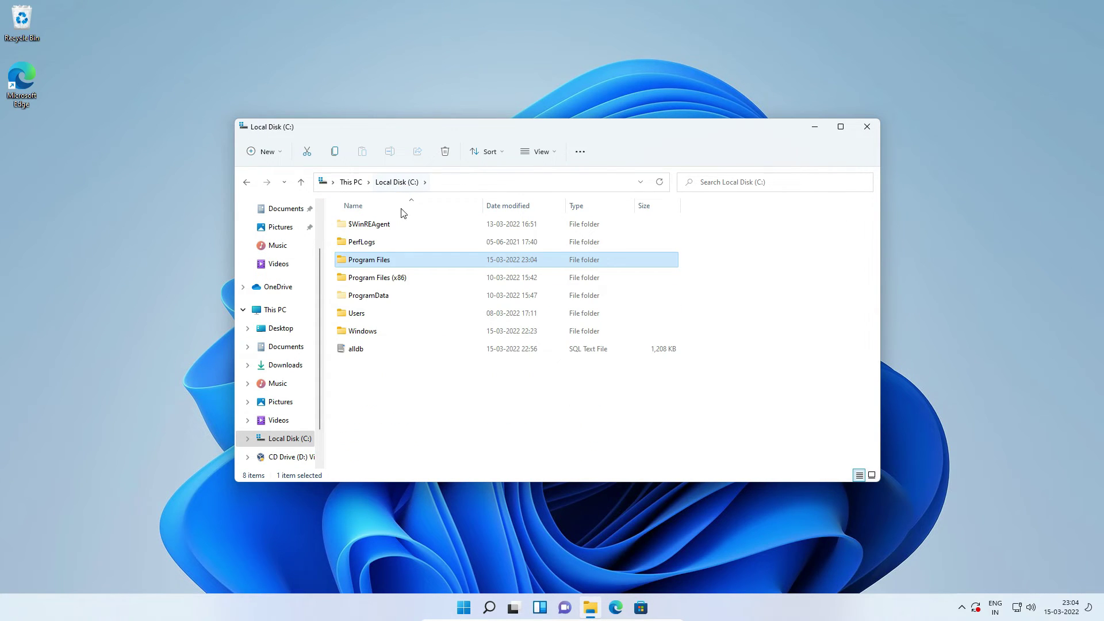
pyautogui.doubleClick(389, 282)
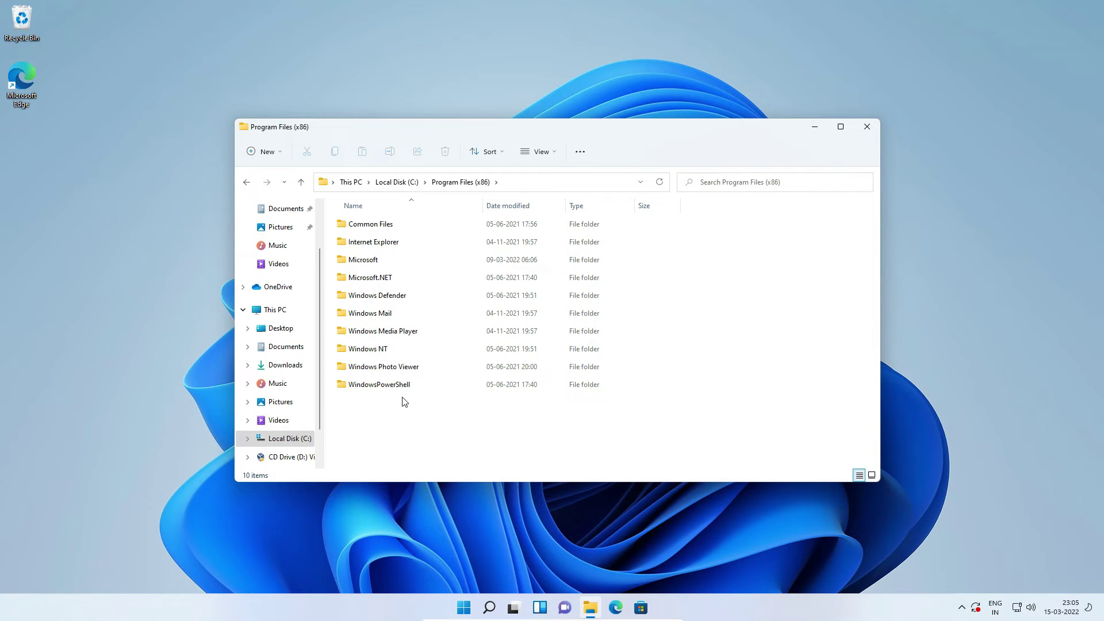
# Step: Delete the leftover MySQL folder inside C:\ProgramData
pyautogui.click(401, 186)
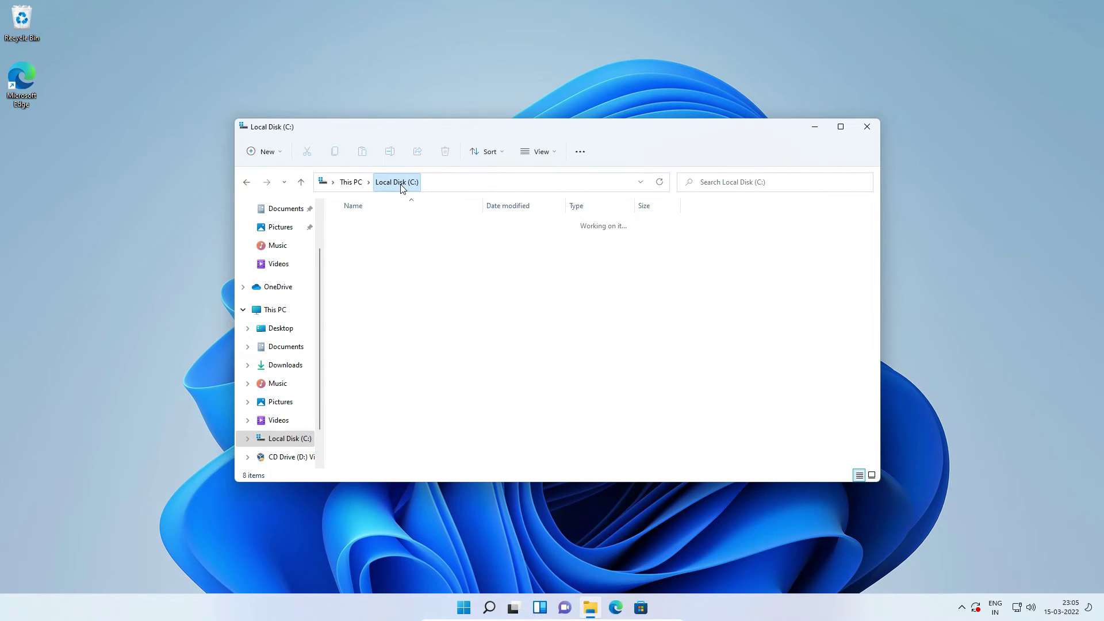
pyautogui.click(374, 297)
pyautogui.doubleClick(375, 300)
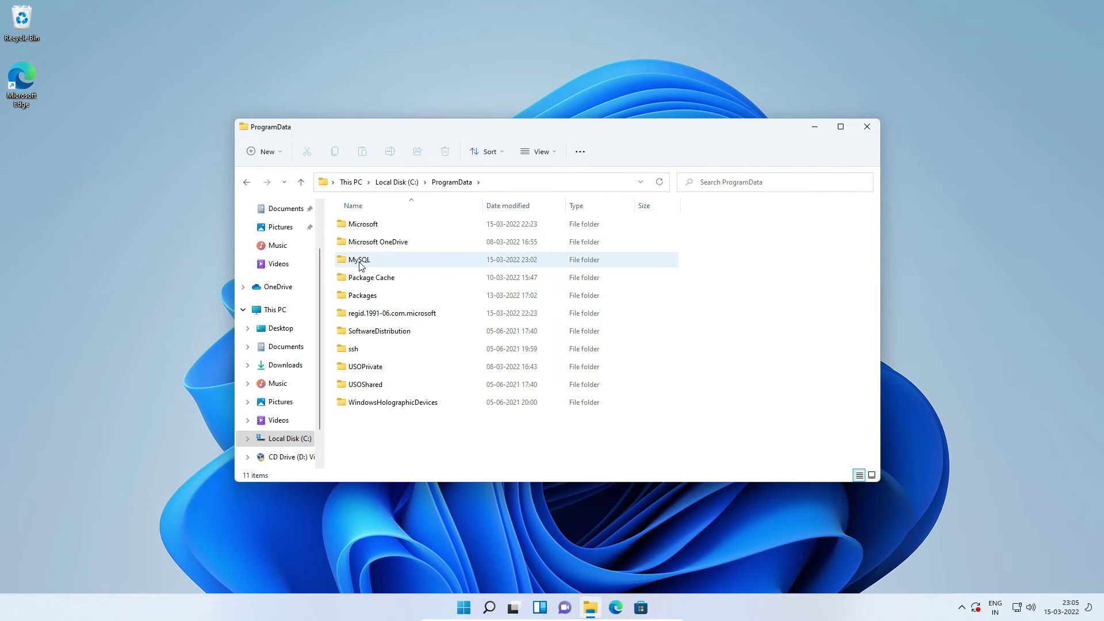
pyautogui.click(361, 264)
pyautogui.rightClick(361, 264)
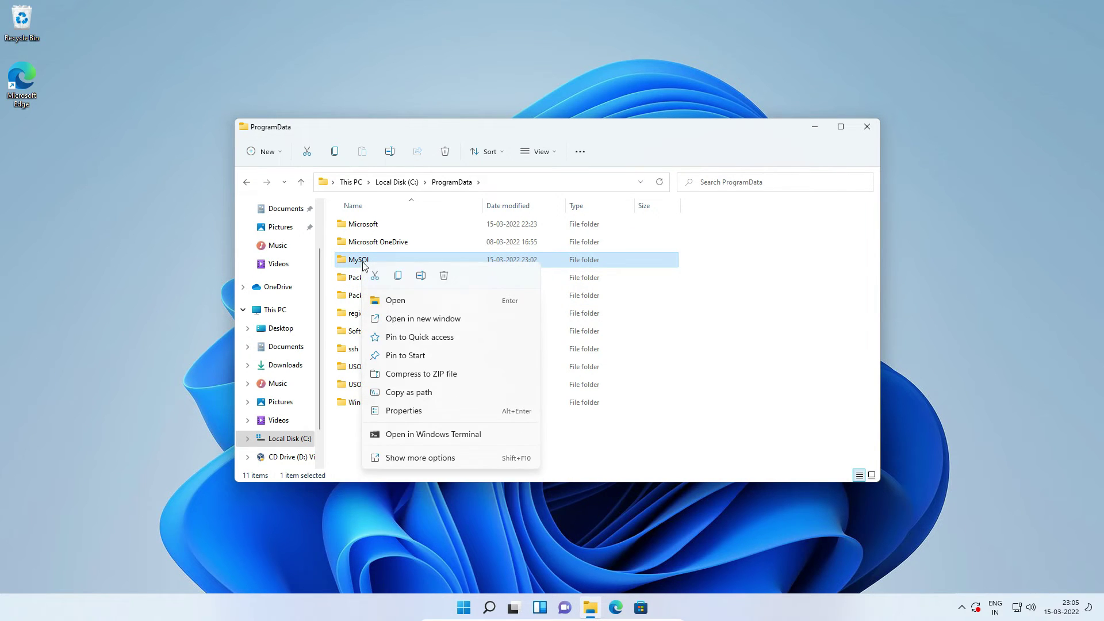
pyautogui.click(444, 279)
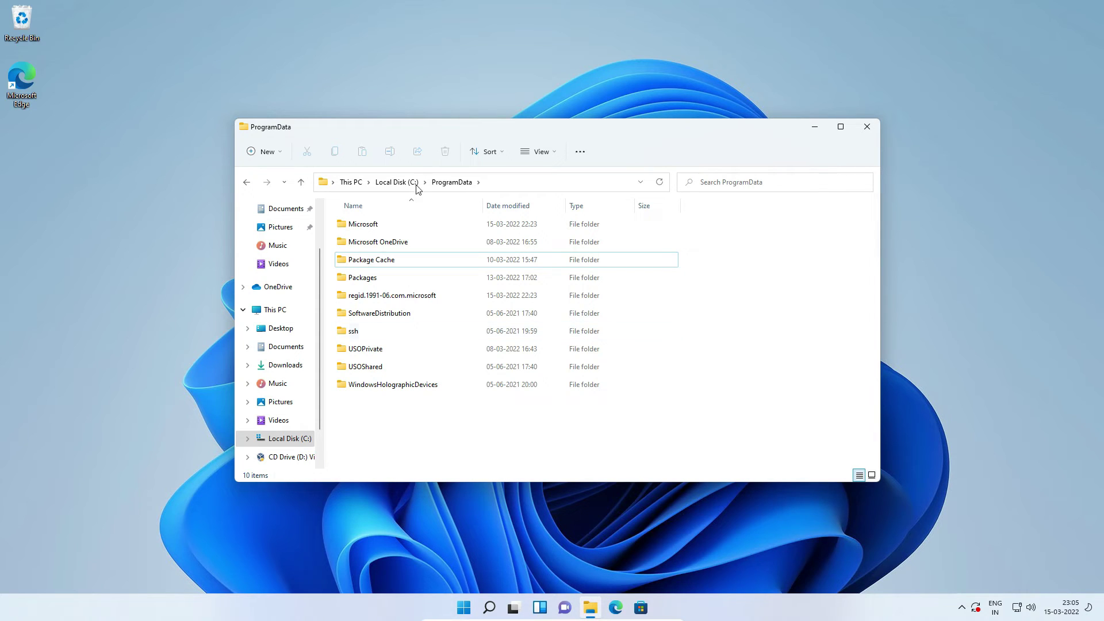
# Step: Delete the MySQL folder from the user's AppData\Roaming folder and return to Local Disk (C:)
pyautogui.click(390, 185)
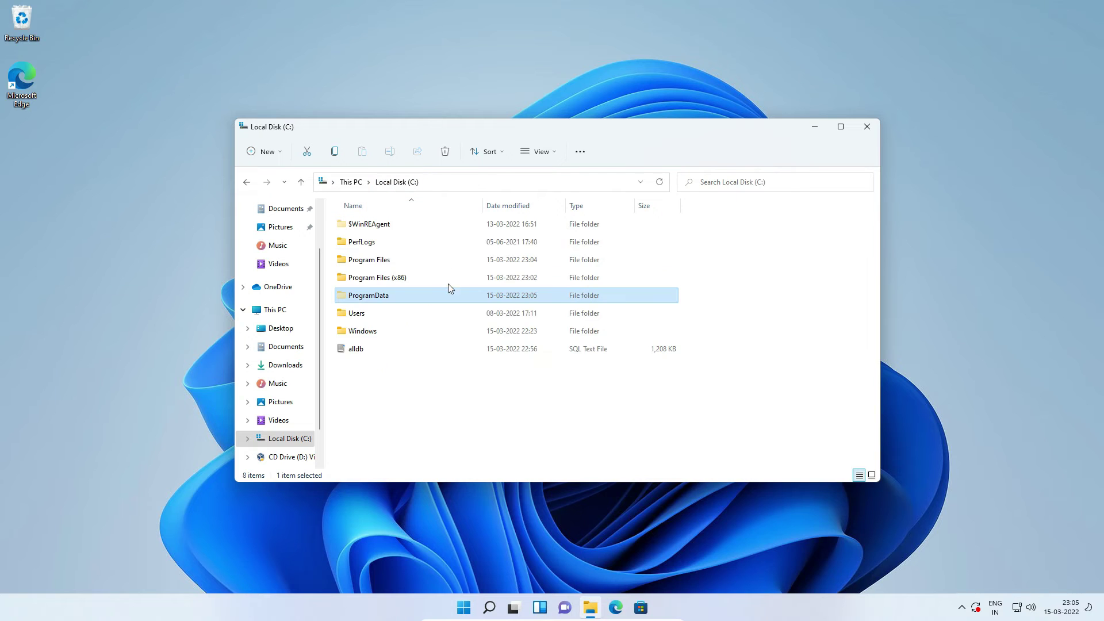
pyautogui.doubleClick(357, 314)
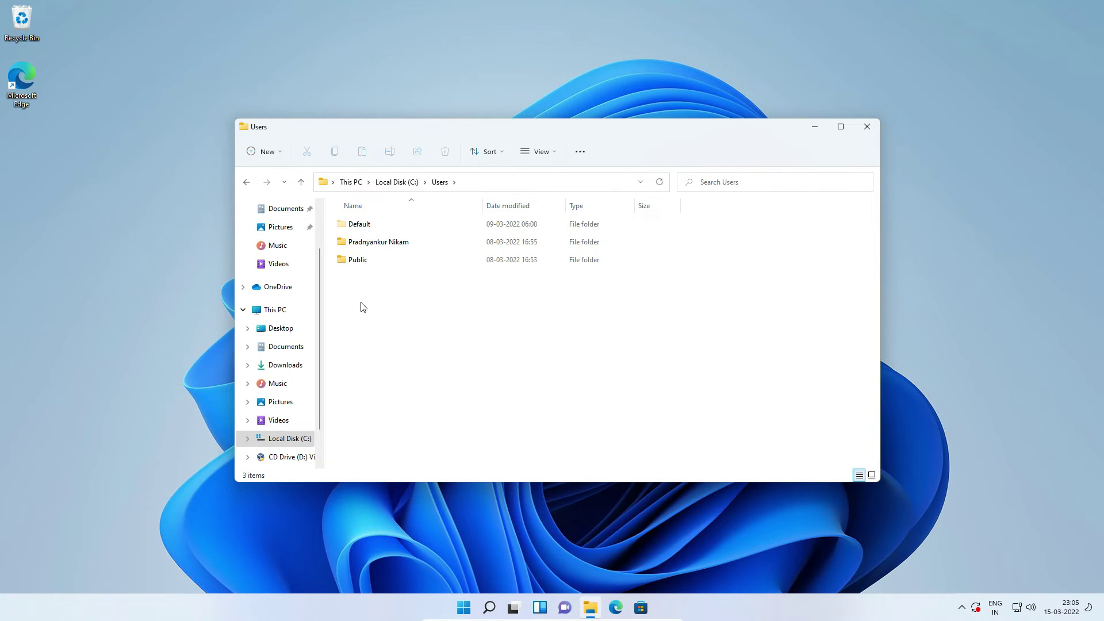
pyautogui.click(377, 246)
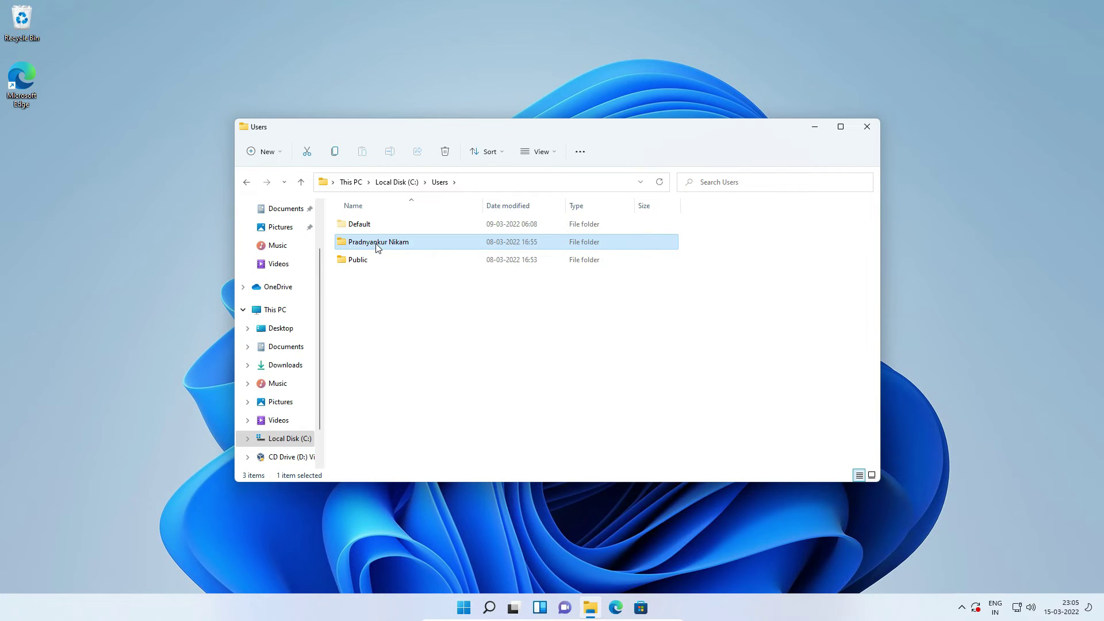
pyautogui.doubleClick(377, 247)
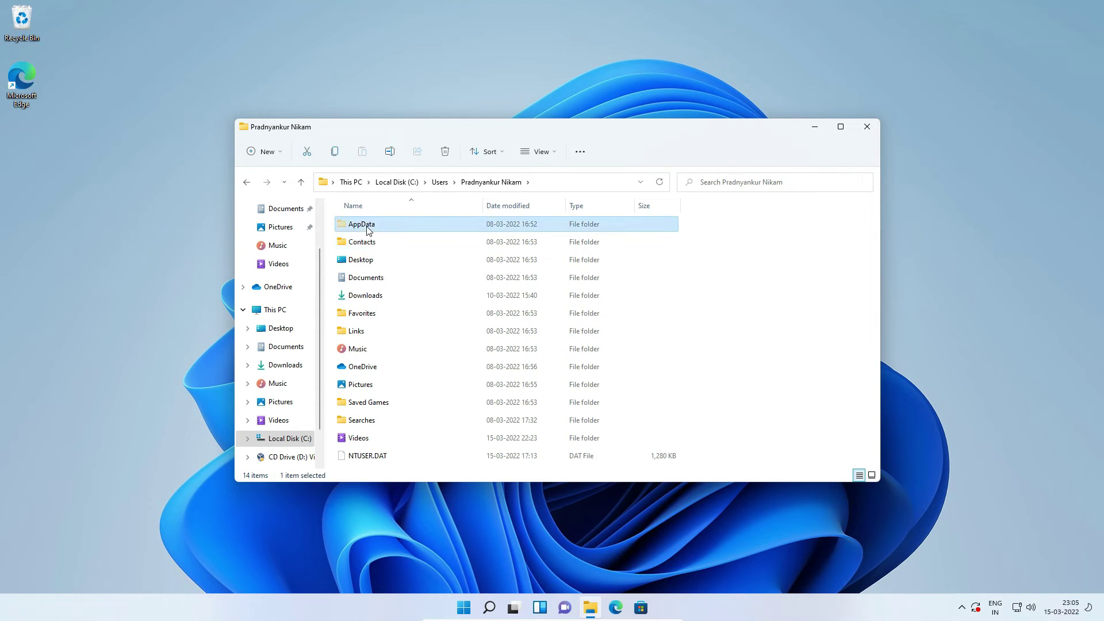
pyautogui.doubleClick(366, 227)
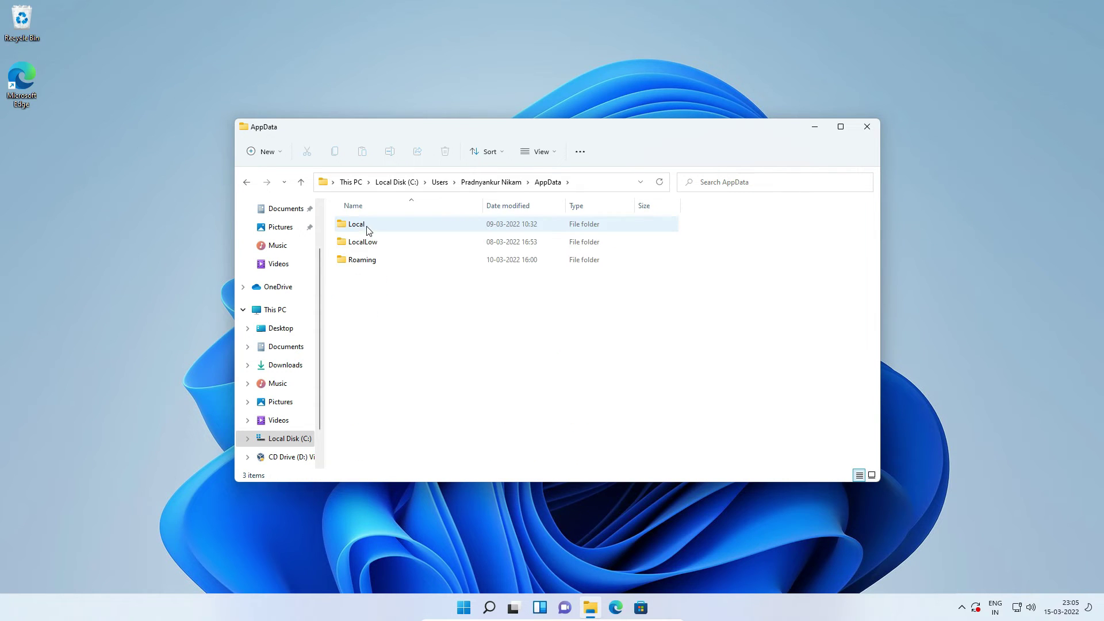
pyautogui.doubleClick(362, 260)
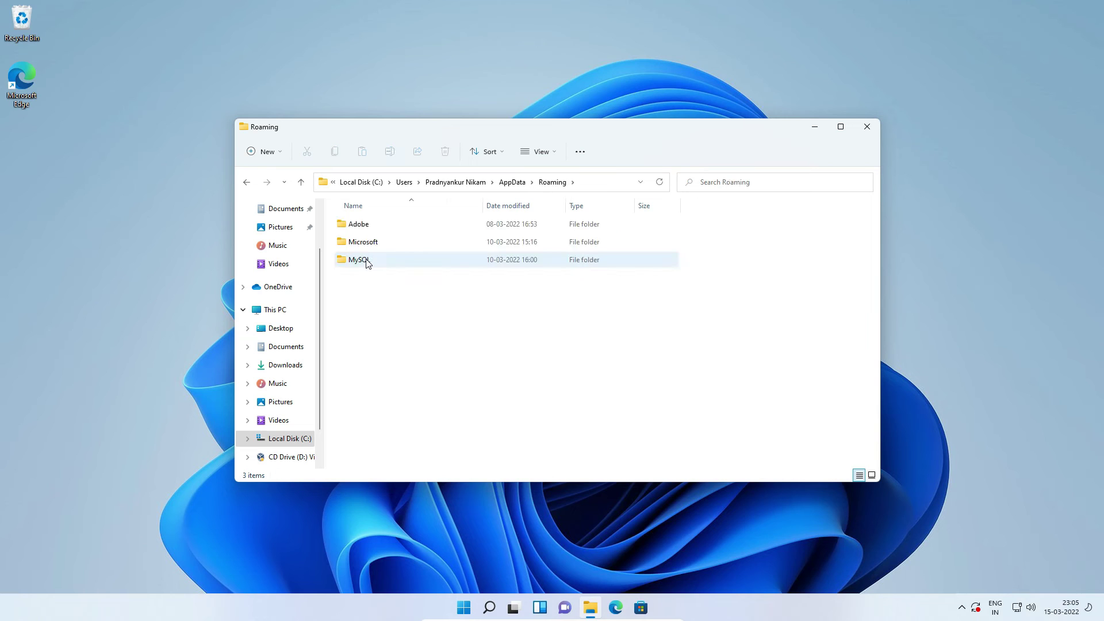
pyautogui.click(367, 262)
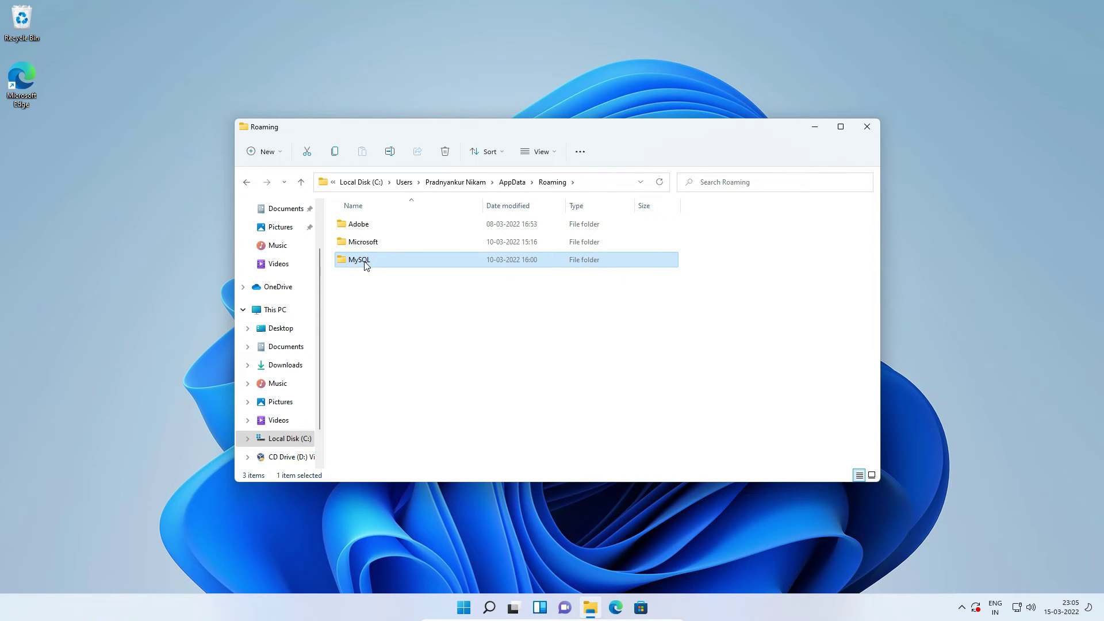
pyautogui.rightClick(366, 264)
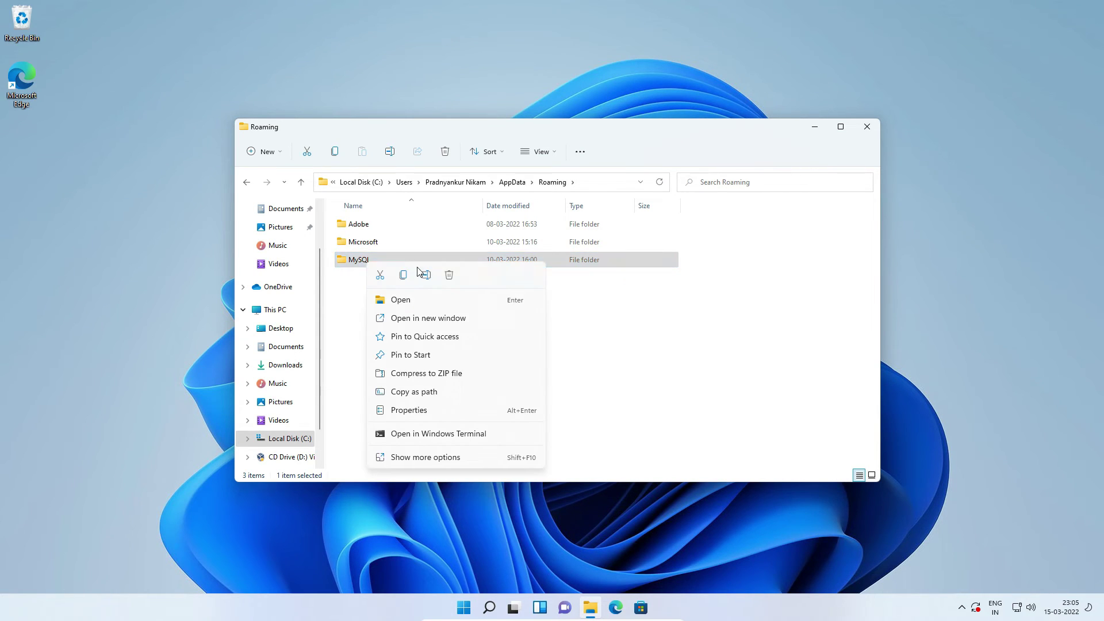
pyautogui.click(450, 276)
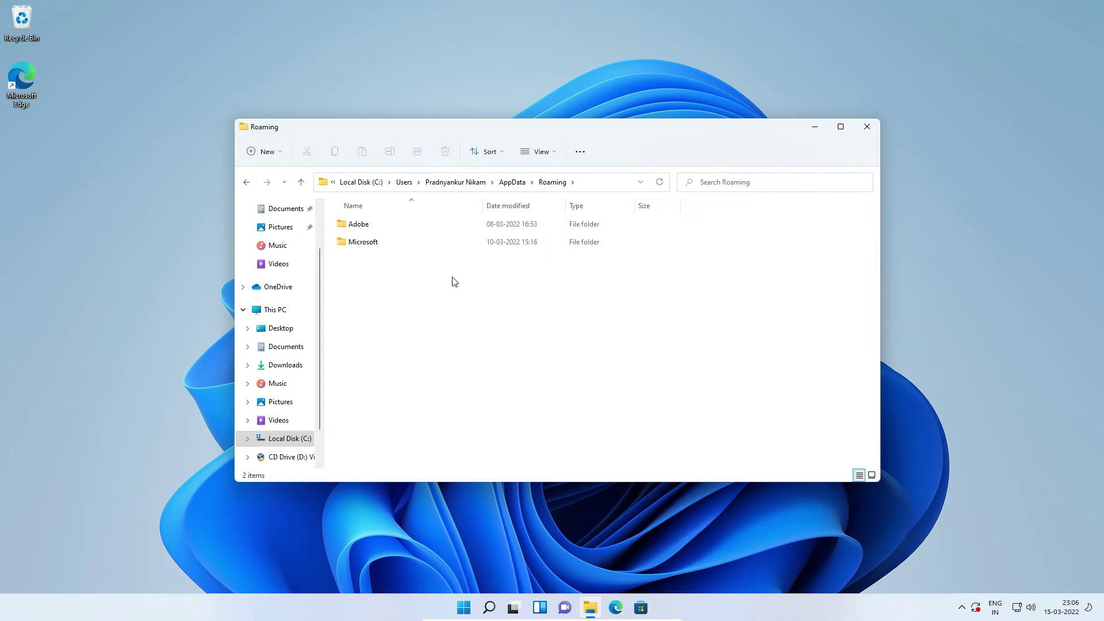
pyautogui.click(362, 182)
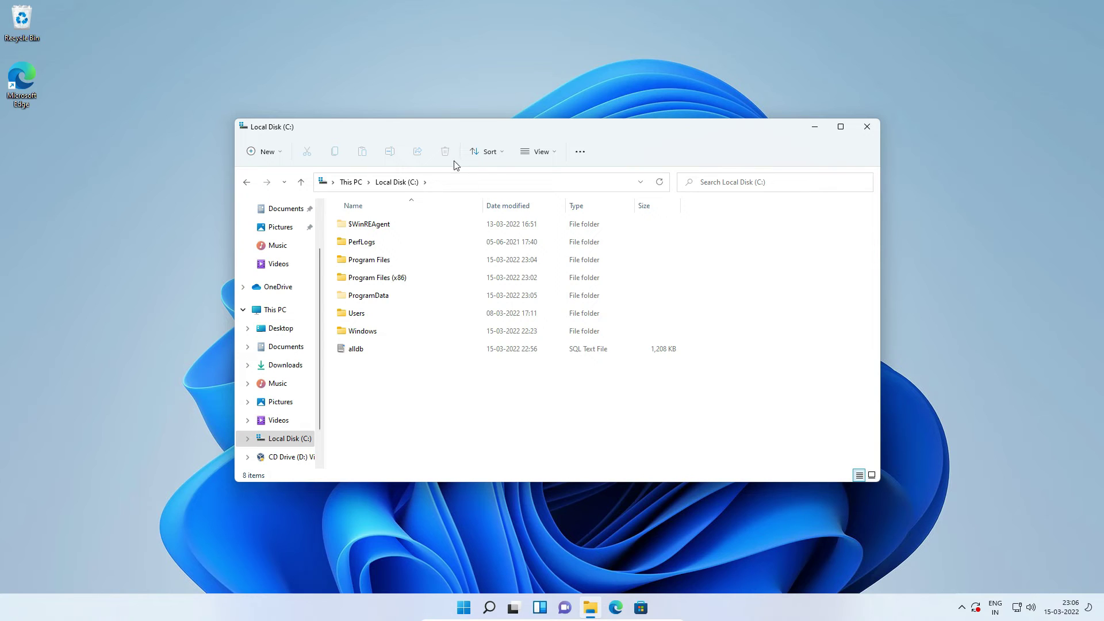
# Step: Turn off the Hidden items view option and close File Explorer
pyautogui.click(540, 152)
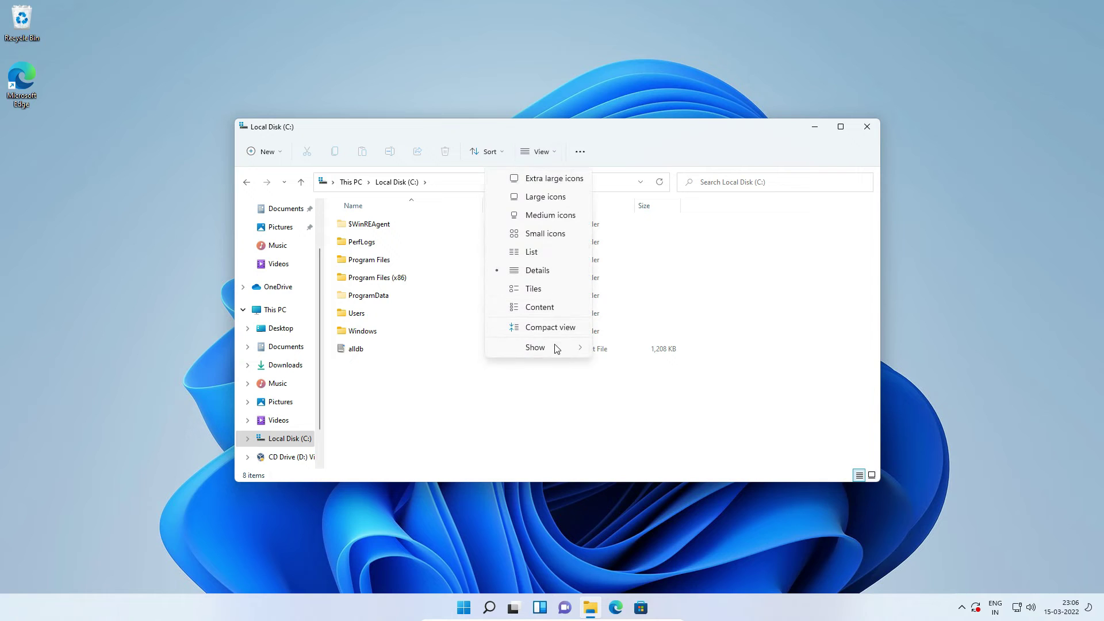
pyautogui.moveTo(557, 347)
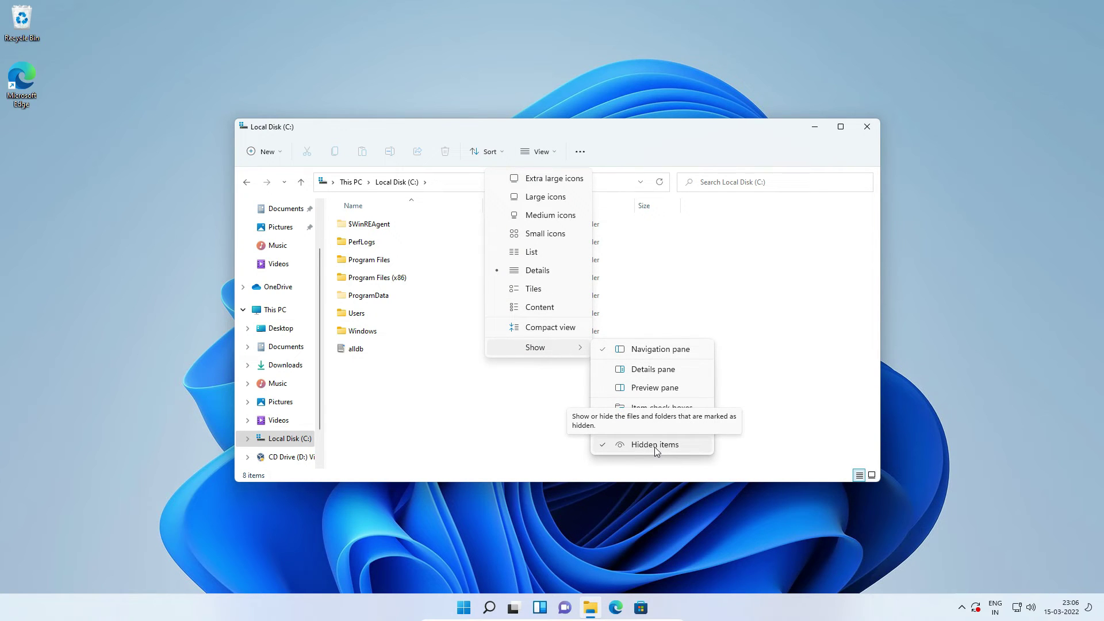
pyautogui.click(654, 447)
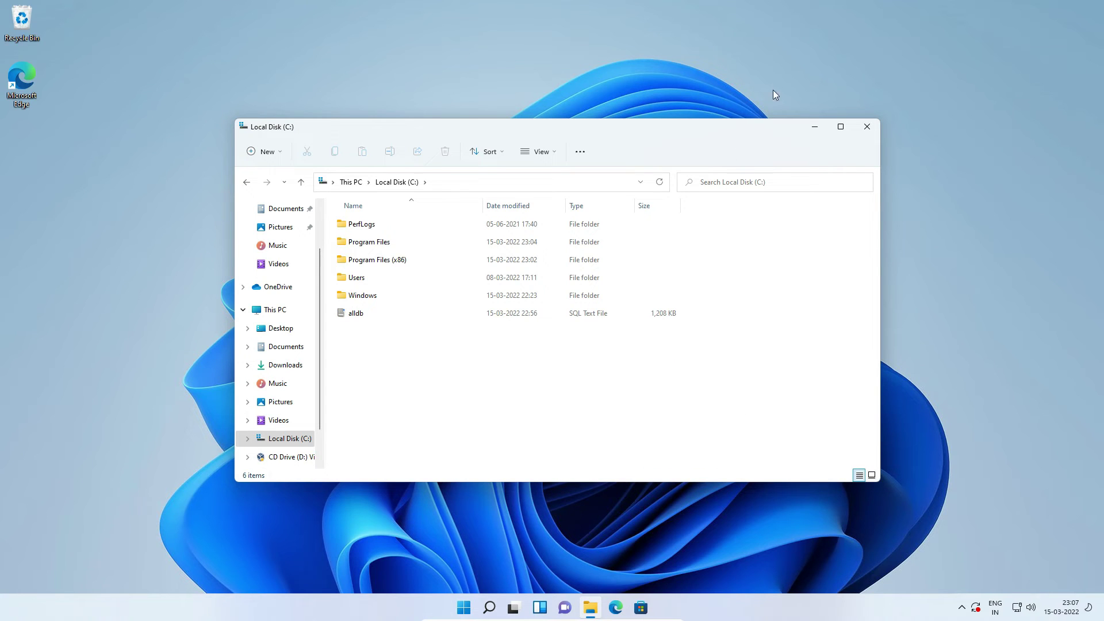
pyautogui.click(861, 128)
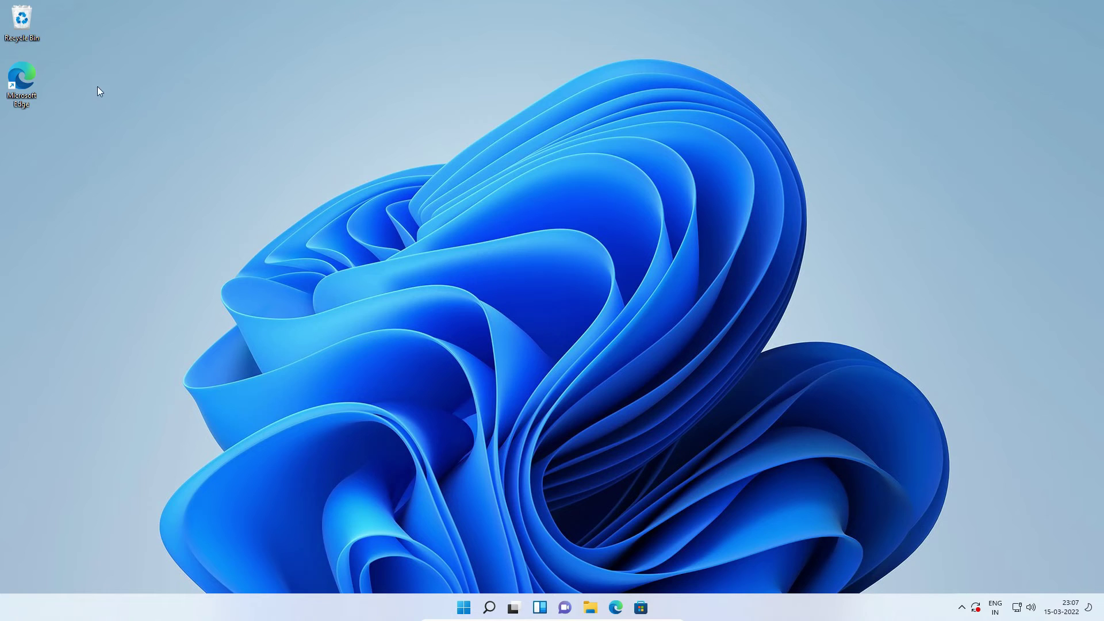
# Step: Empty the Recycle Bin, confirming permanent deletion
pyautogui.rightClick(25, 23)
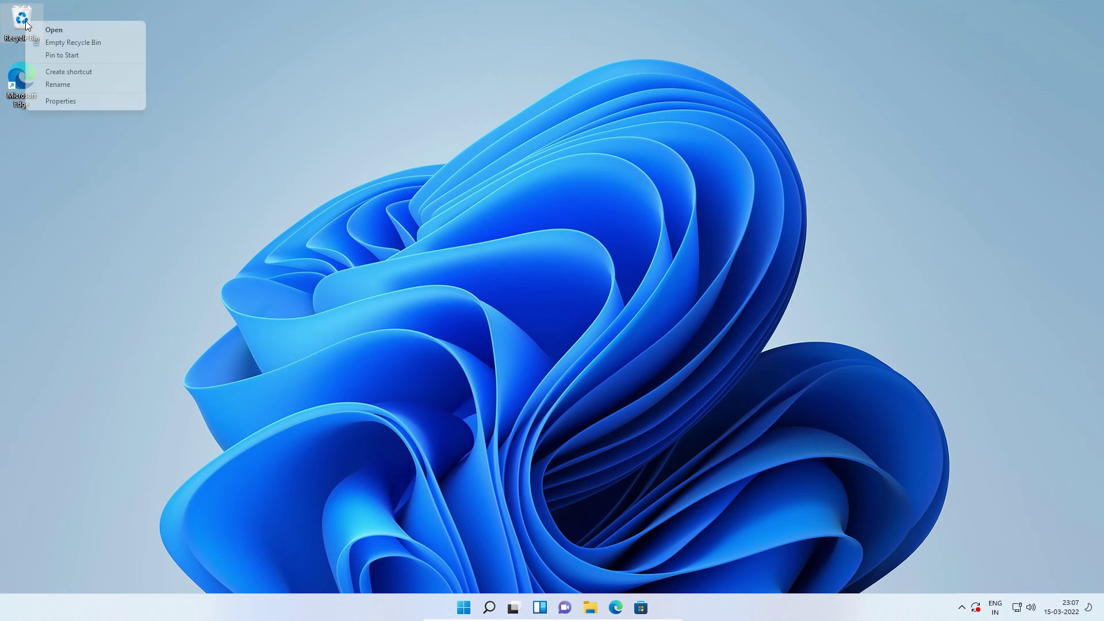
pyautogui.click(58, 43)
pyautogui.click(593, 312)
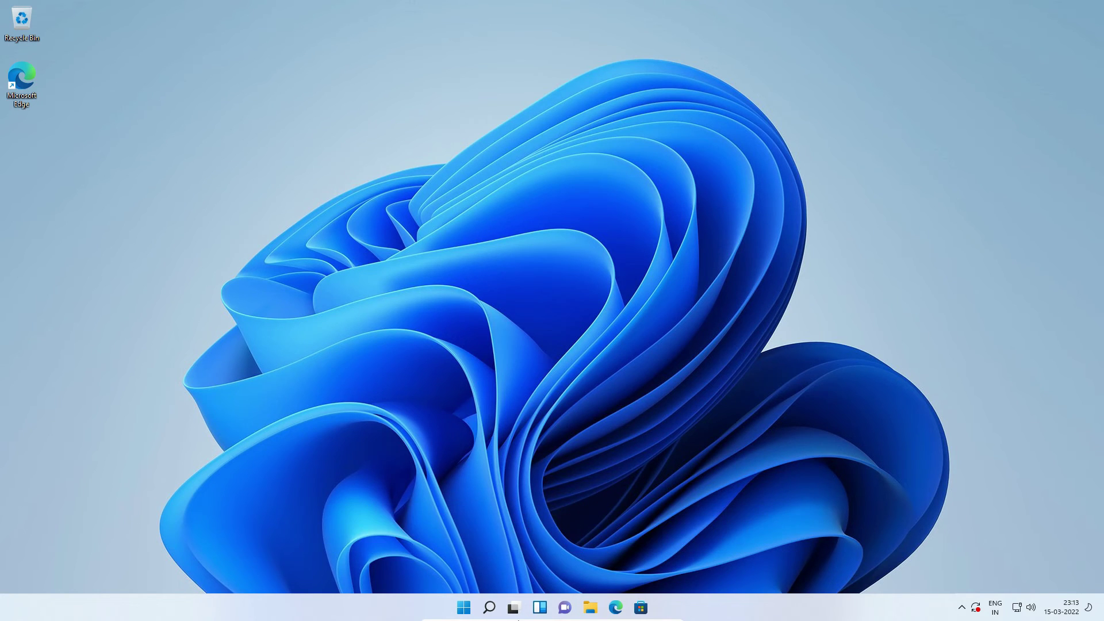
# Step: Launch MySQL 8.0 Command Line Client from the MySQL group in All apps and move its window right
pyautogui.click(464, 607)
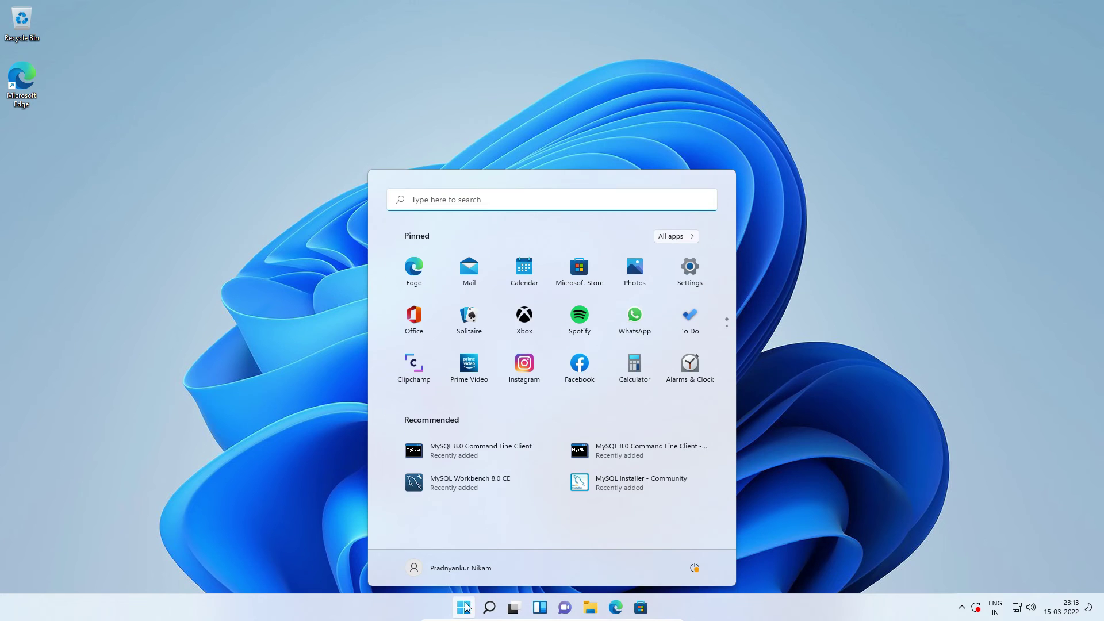
pyautogui.click(677, 237)
pyautogui.scroll(-5, 513, 371)
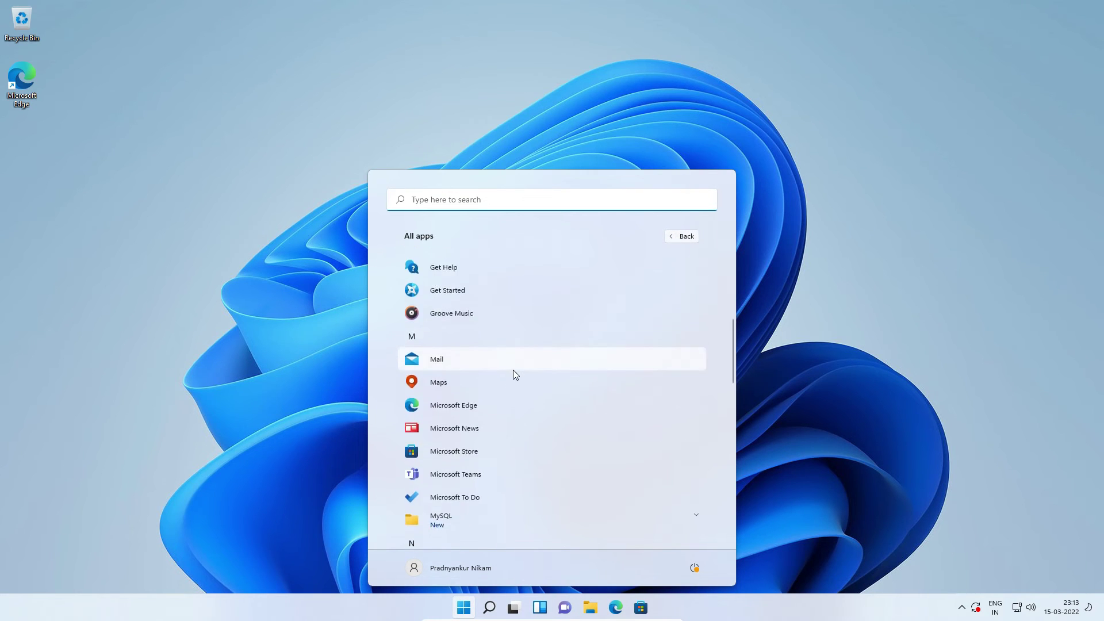
pyautogui.scroll(-2, 515, 368)
pyautogui.scroll(2, 516, 368)
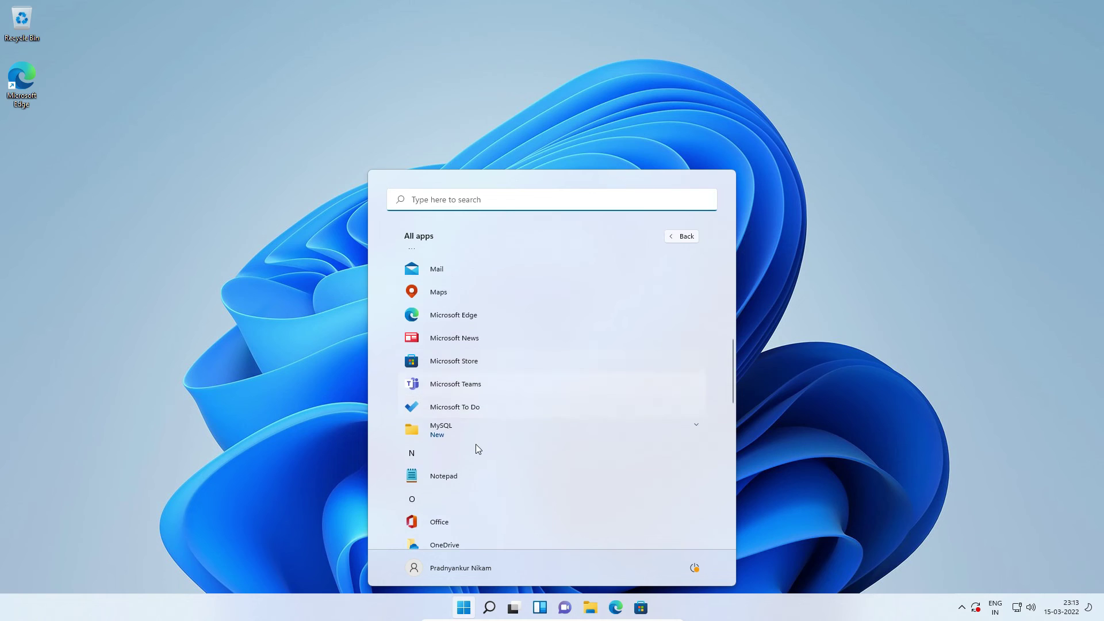
pyautogui.click(474, 431)
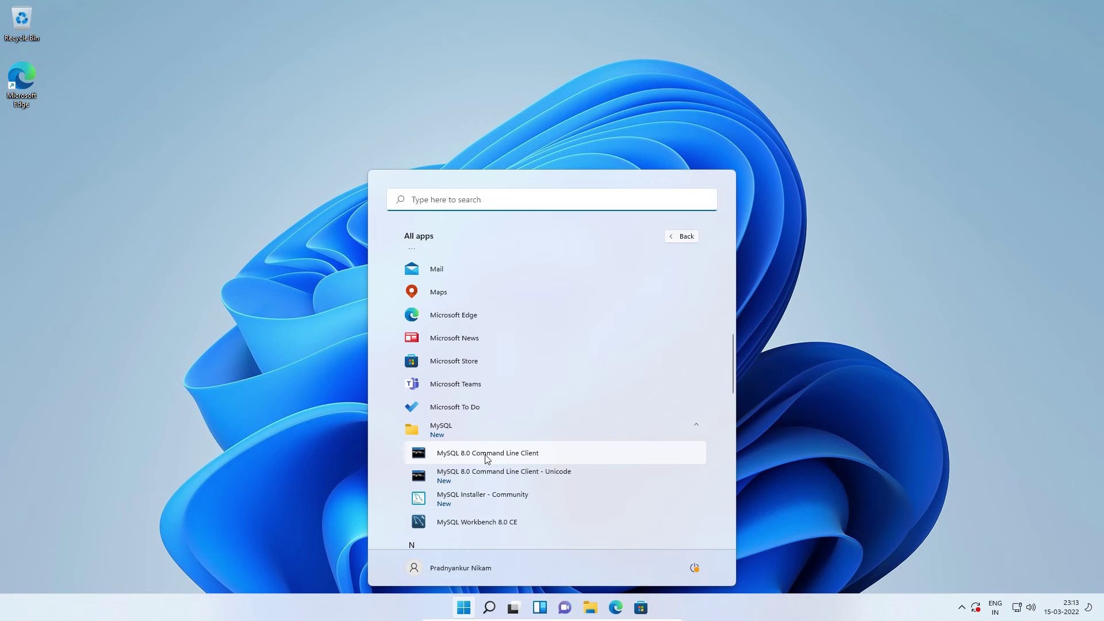
pyautogui.click(486, 459)
pyautogui.moveTo(404, 144); pyautogui.dragTo(571, 144)
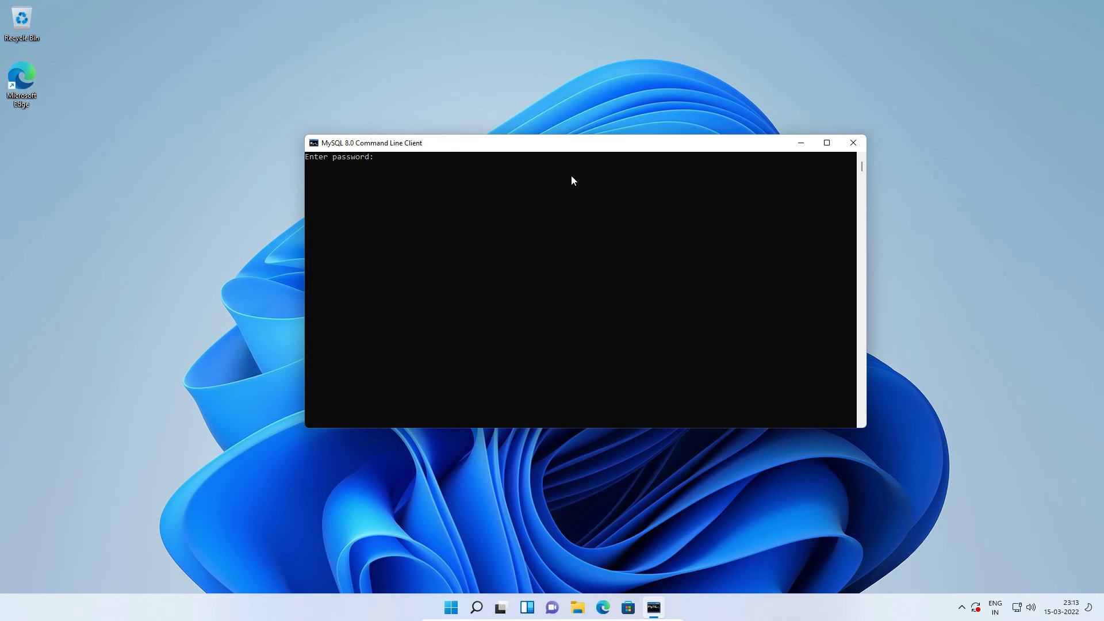
# Step: Log in with the root password, run SHOW DATABASES; showing four system databases, then exit
pyautogui.write('********')
pyautogui.press('Return')
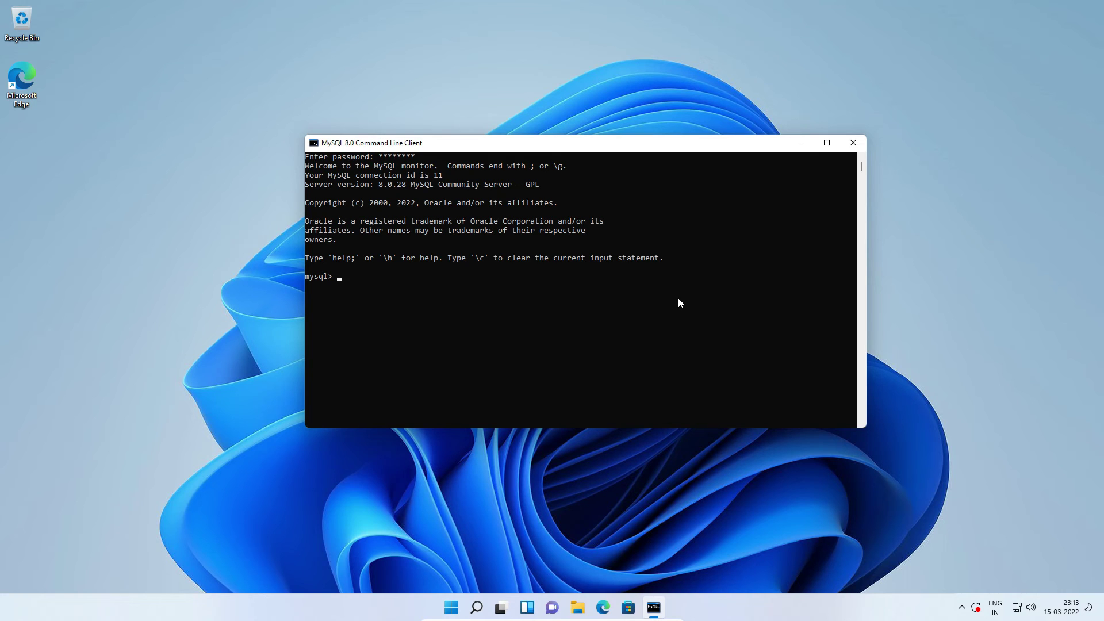
pyautogui.write('SHOW D')
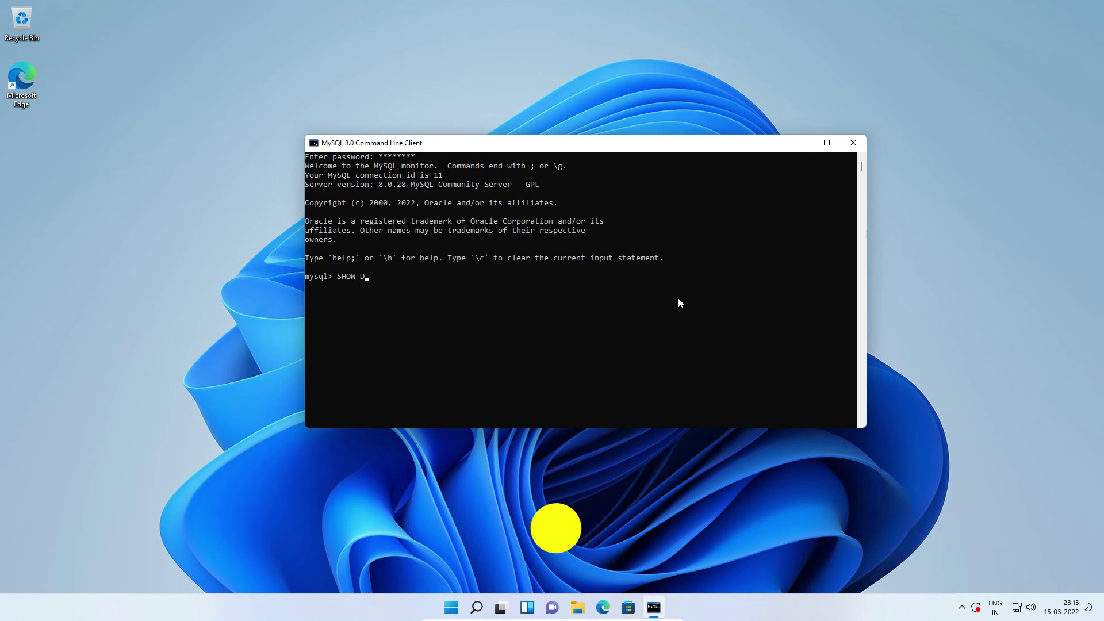
pyautogui.write('ATABASES;')
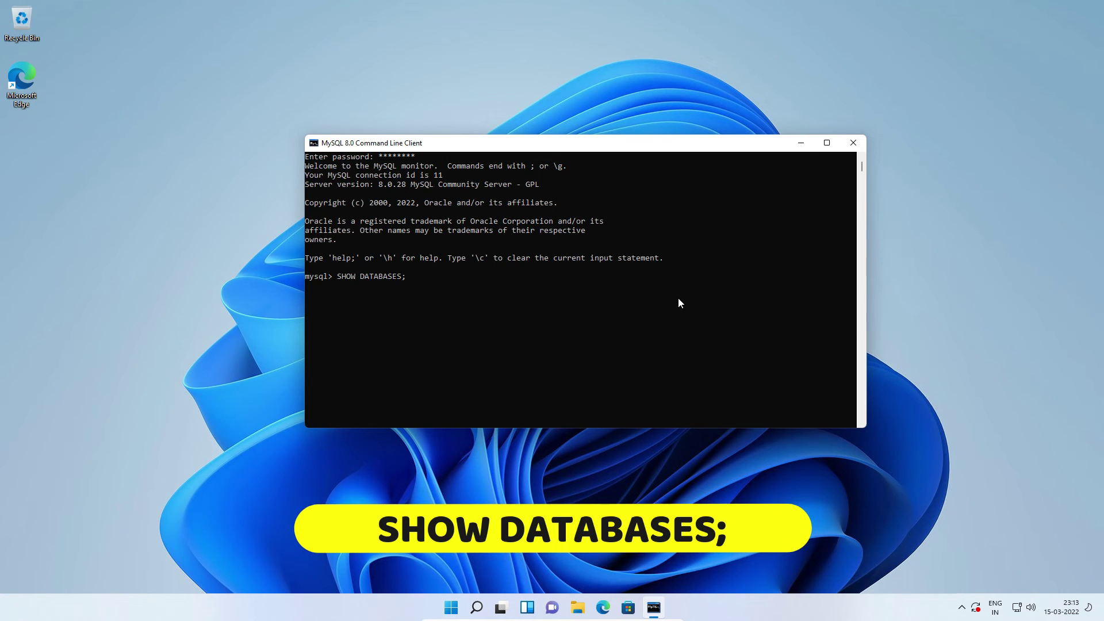
pyautogui.press('Return')
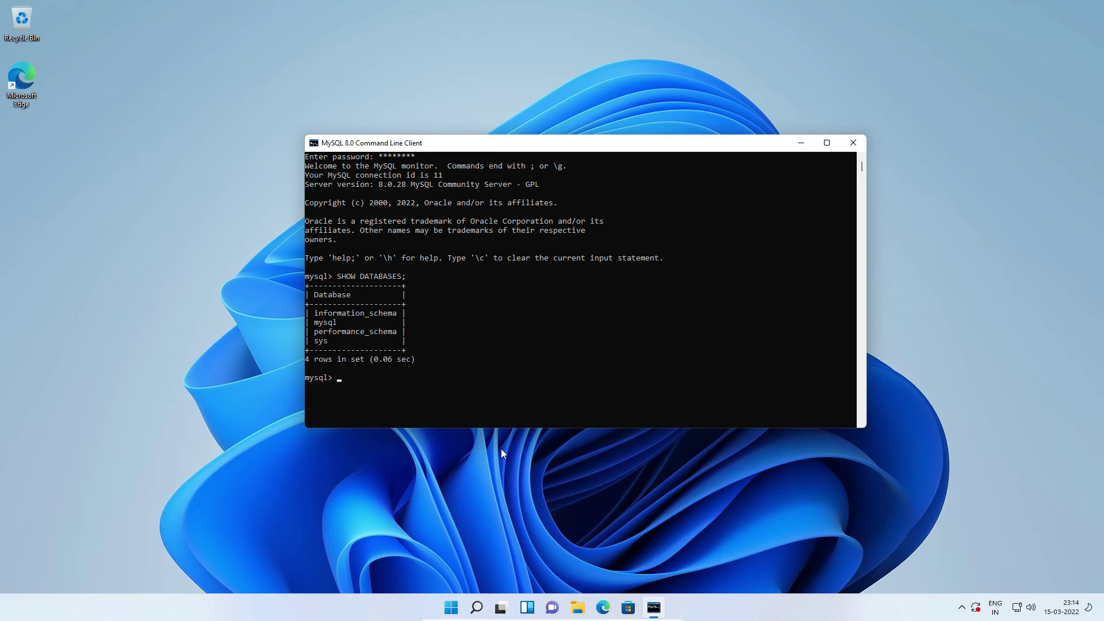
pyautogui.write('exit')
pyautogui.press('Return')
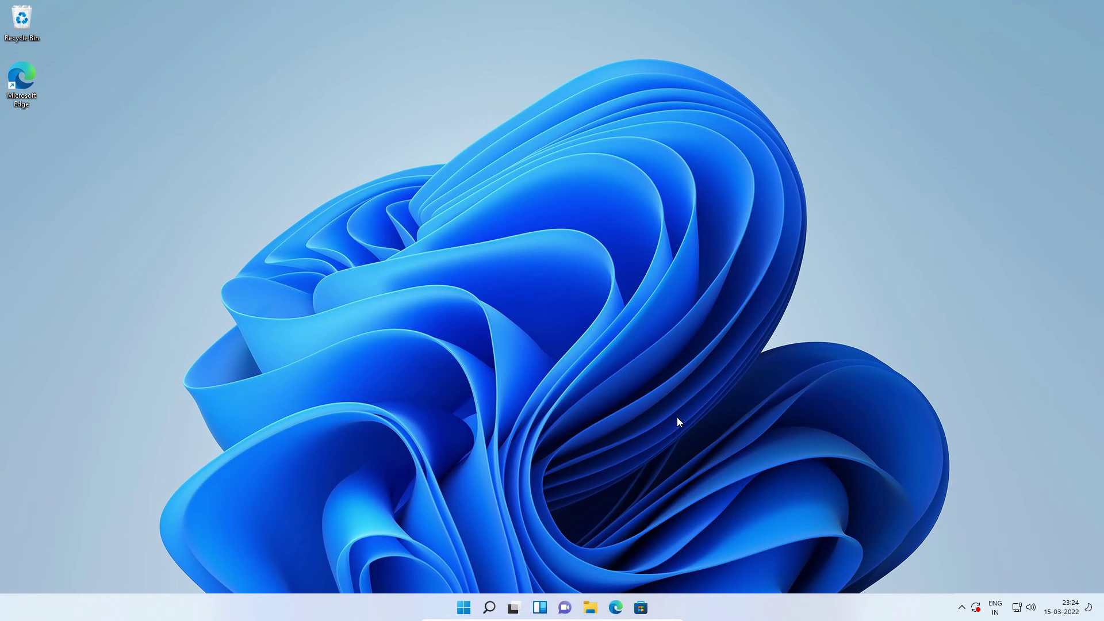
# Step: Find Command Prompt through Windows search and run it as administrator, approving the UAC prompt
pyautogui.click(490, 608)
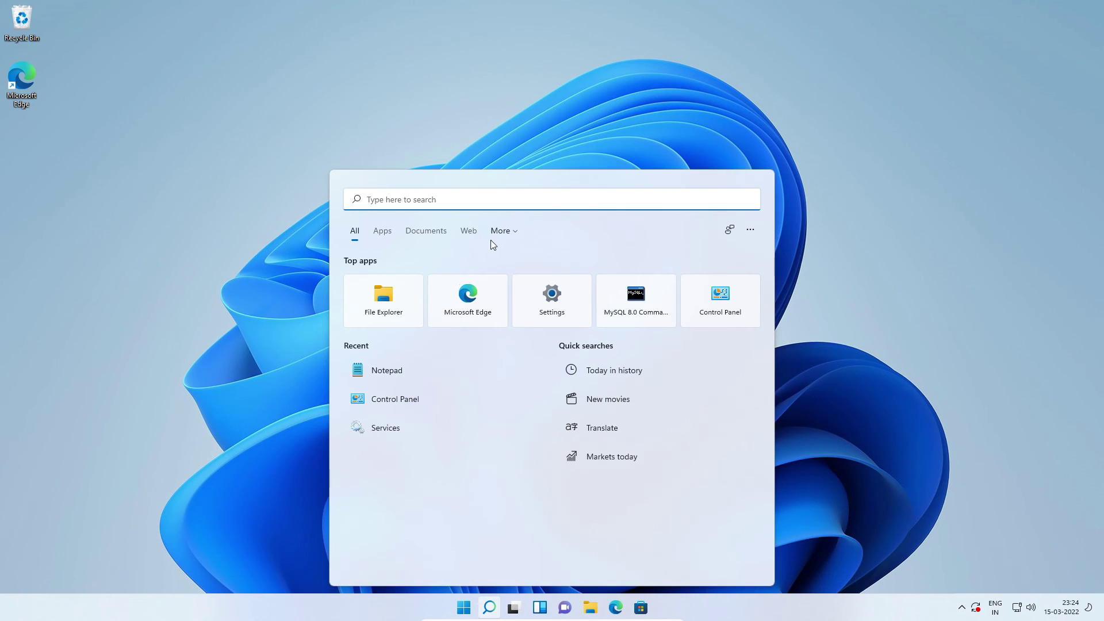
pyautogui.write('cmd')
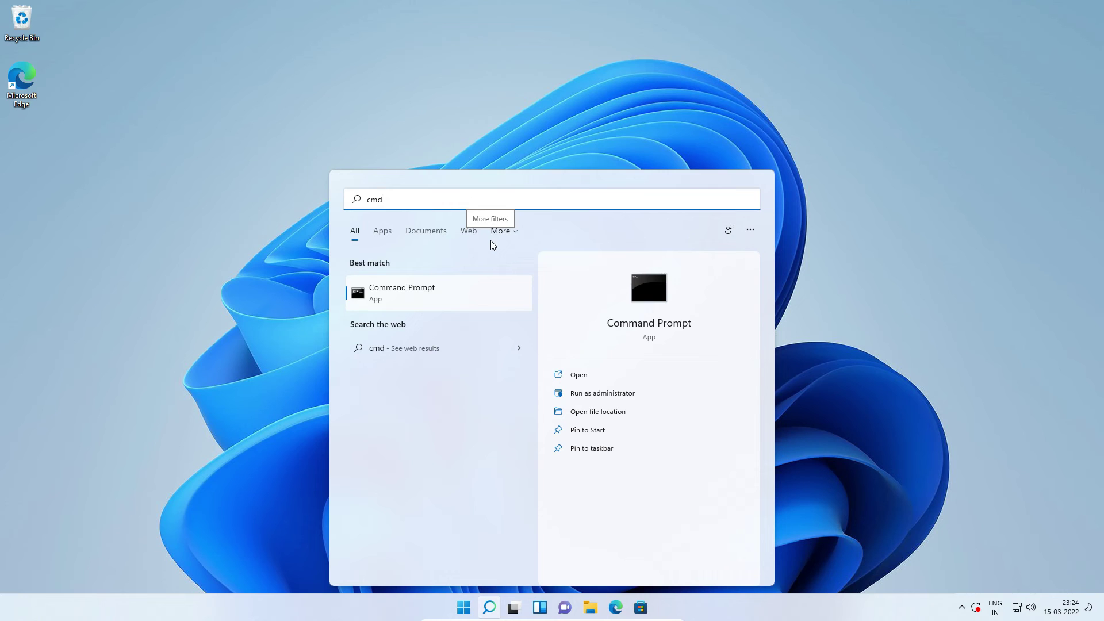
pyautogui.click(409, 295)
pyautogui.rightClick(409, 295)
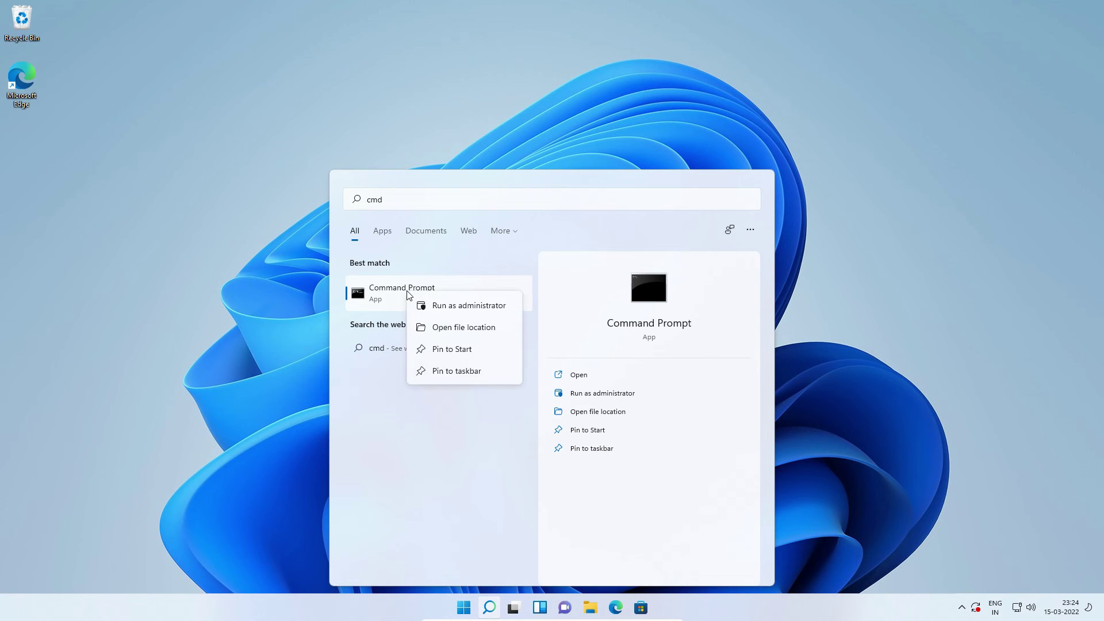
pyautogui.click(451, 306)
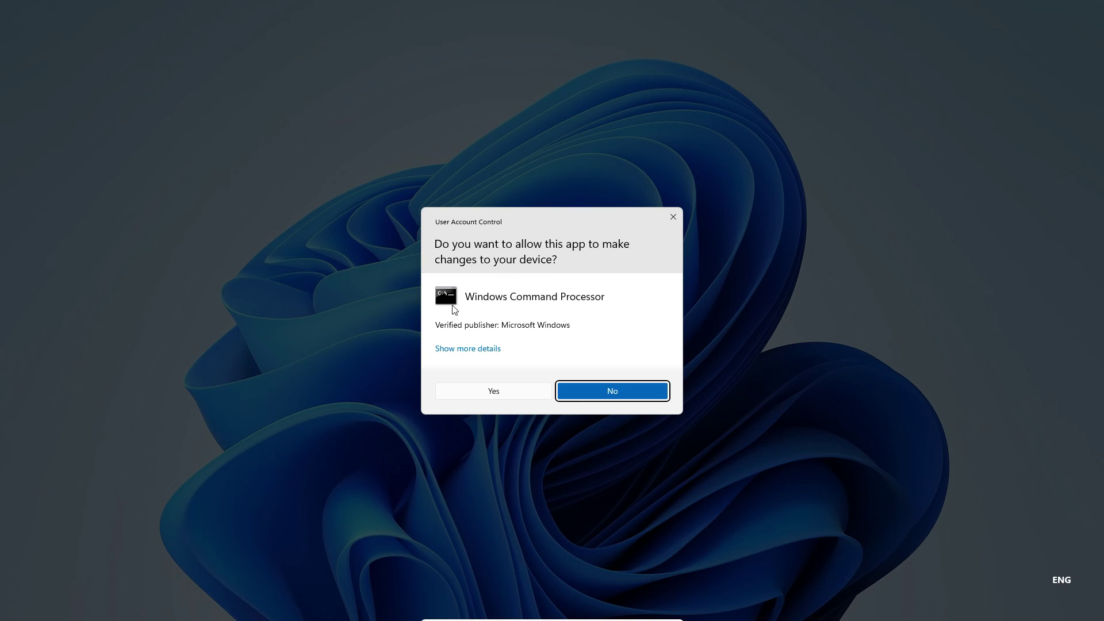
pyautogui.click(508, 392)
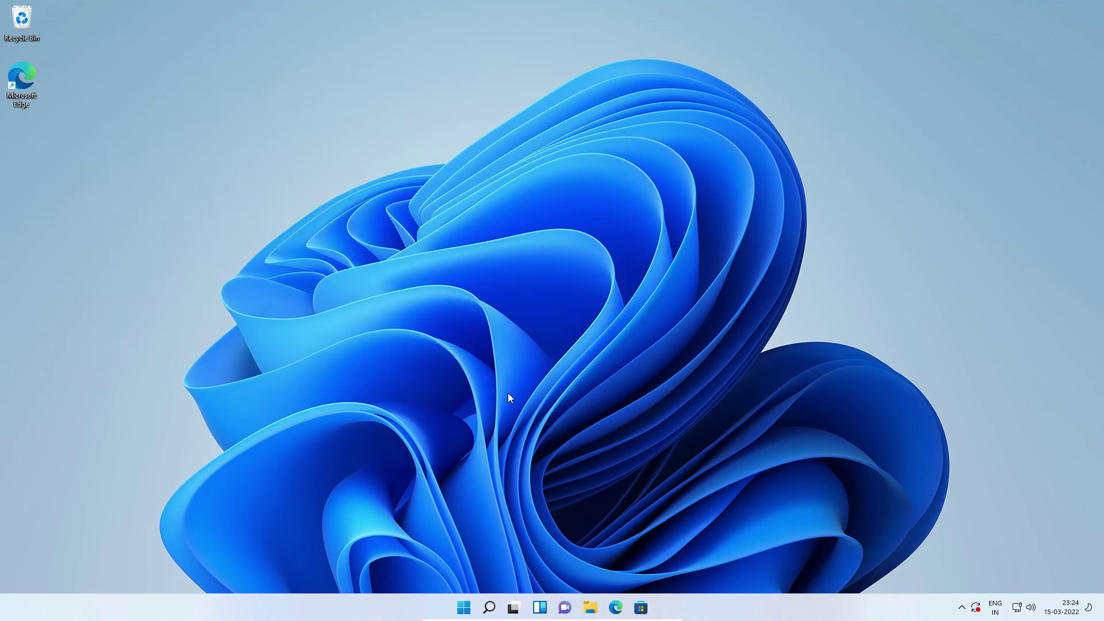
# Step: Center the Command Prompt window and open File Explorer at Local Disk (C:)
pyautogui.moveTo(322, 73); pyautogui.dragTo(564, 163)
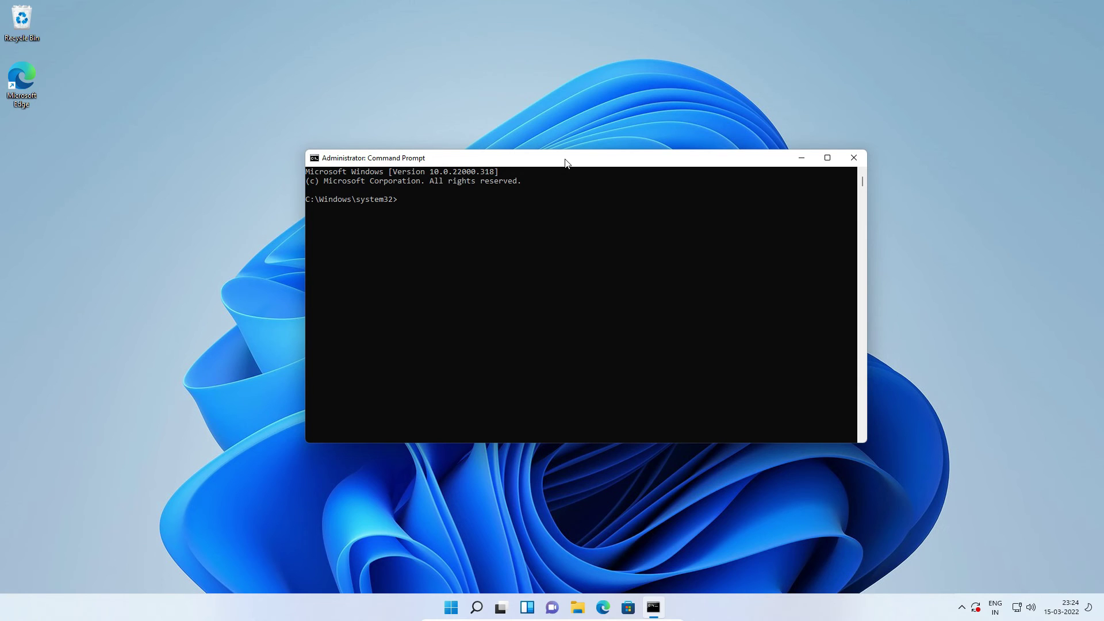
pyautogui.click(452, 606)
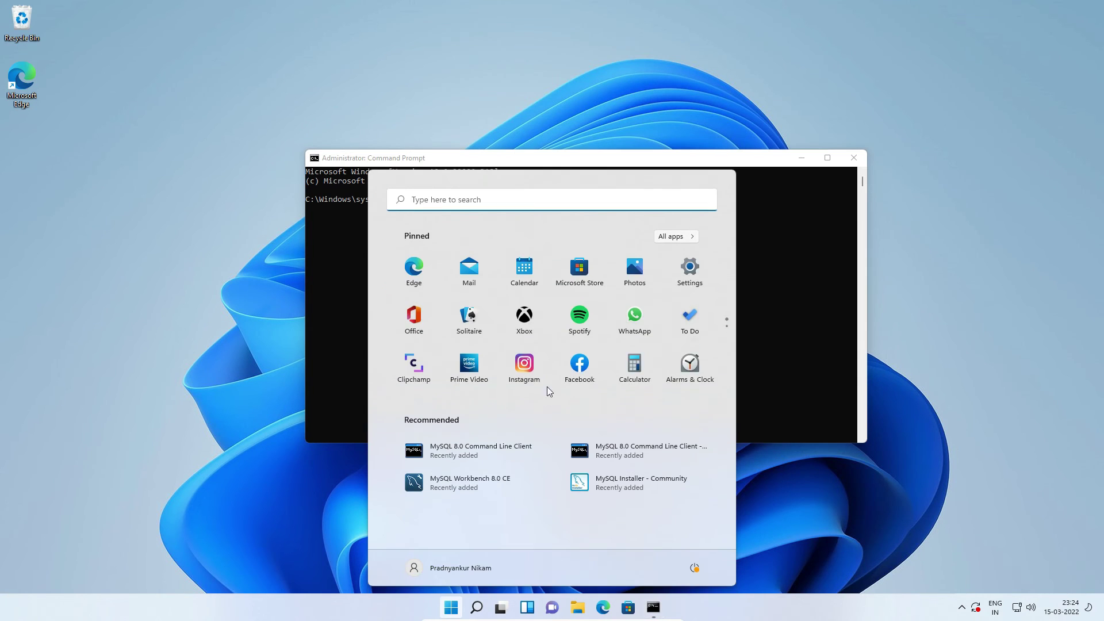
pyautogui.click(689, 275)
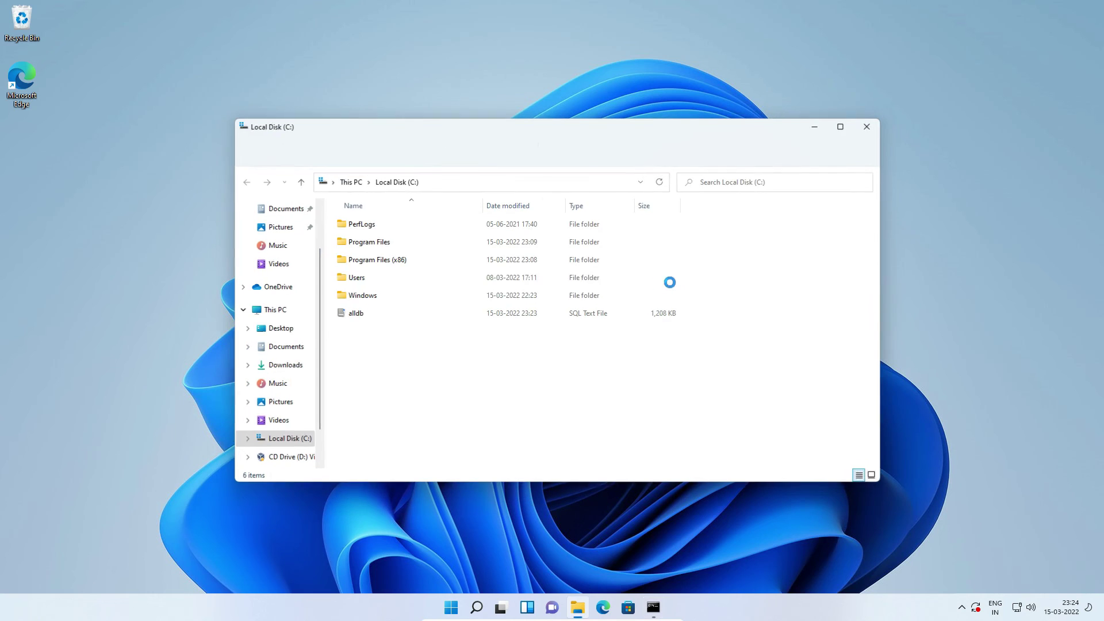
# Step: Go into Program Files > MySQL > MySQL Server 8.0 > bin
pyautogui.doubleClick(348, 243)
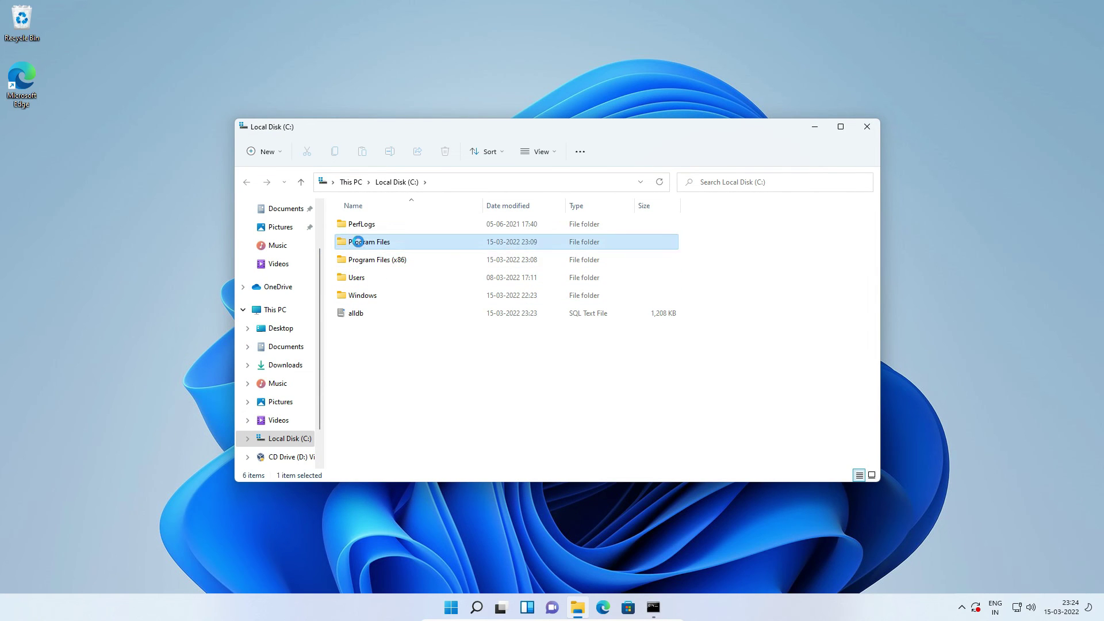
pyautogui.doubleClick(362, 295)
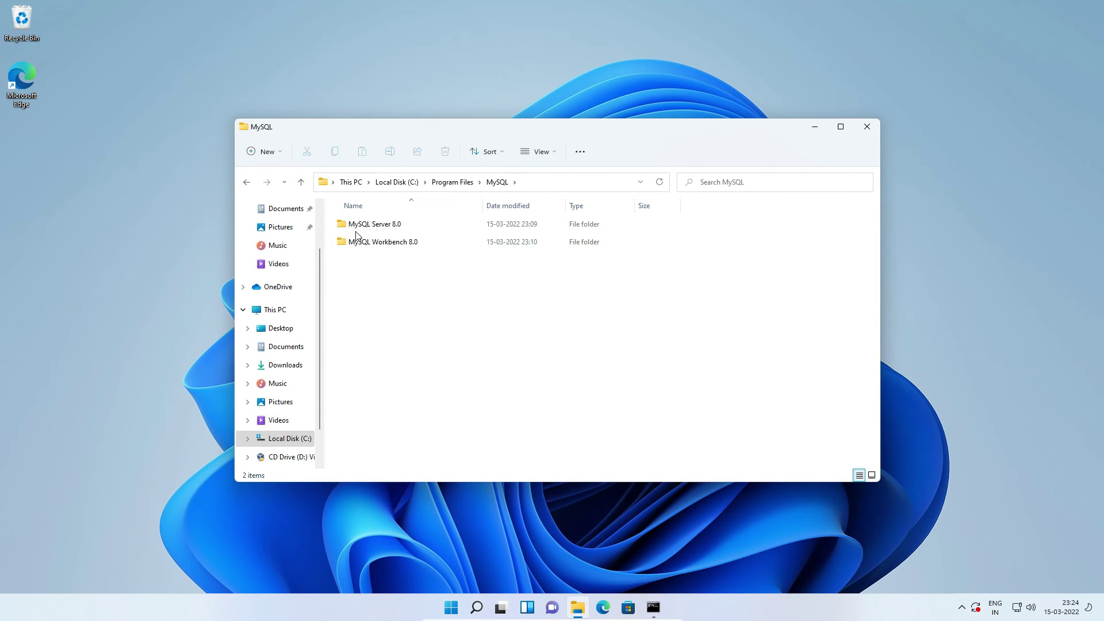
pyautogui.click(359, 227)
pyautogui.doubleClick(359, 226)
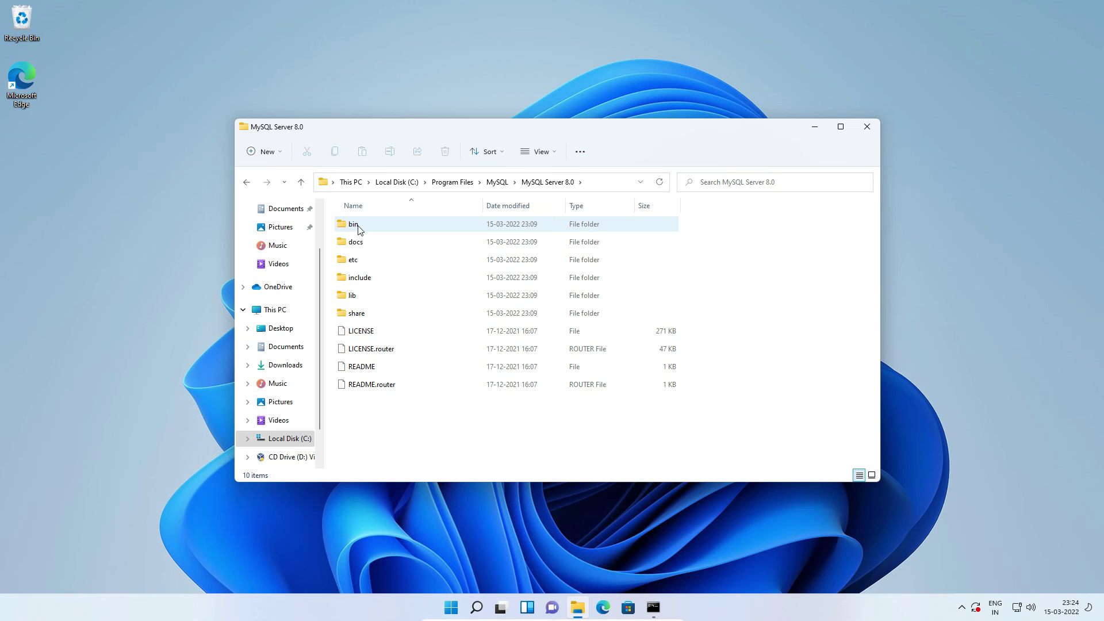
pyautogui.doubleClick(358, 229)
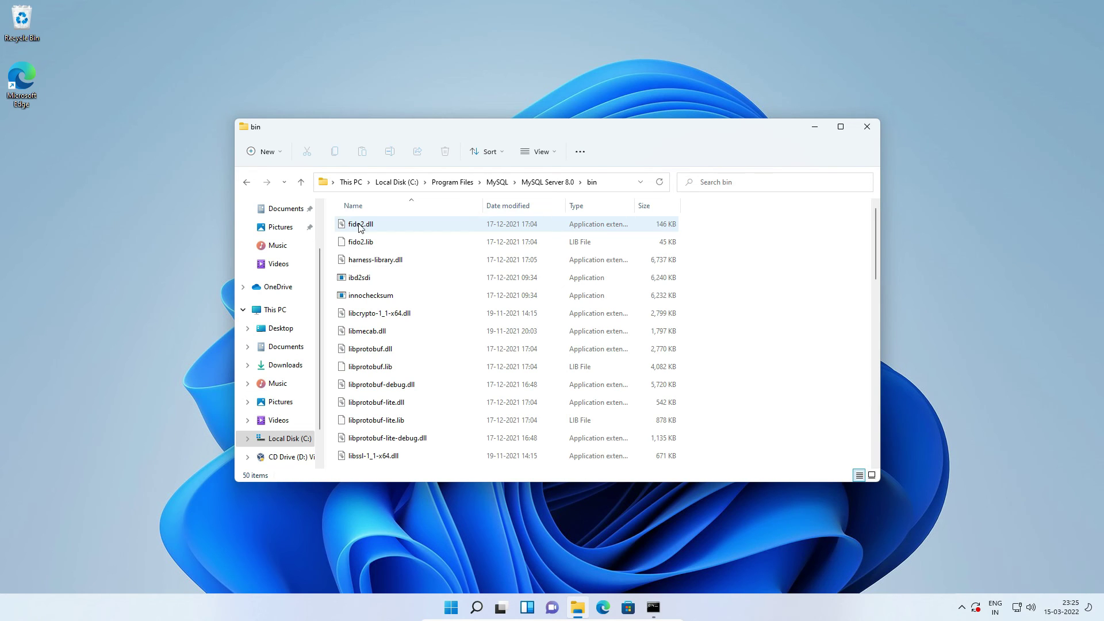
# Step: Copy the full path C:\Program Files\MySQL\MySQL Server 8.0\bin from the address bar
pyautogui.click(323, 183)
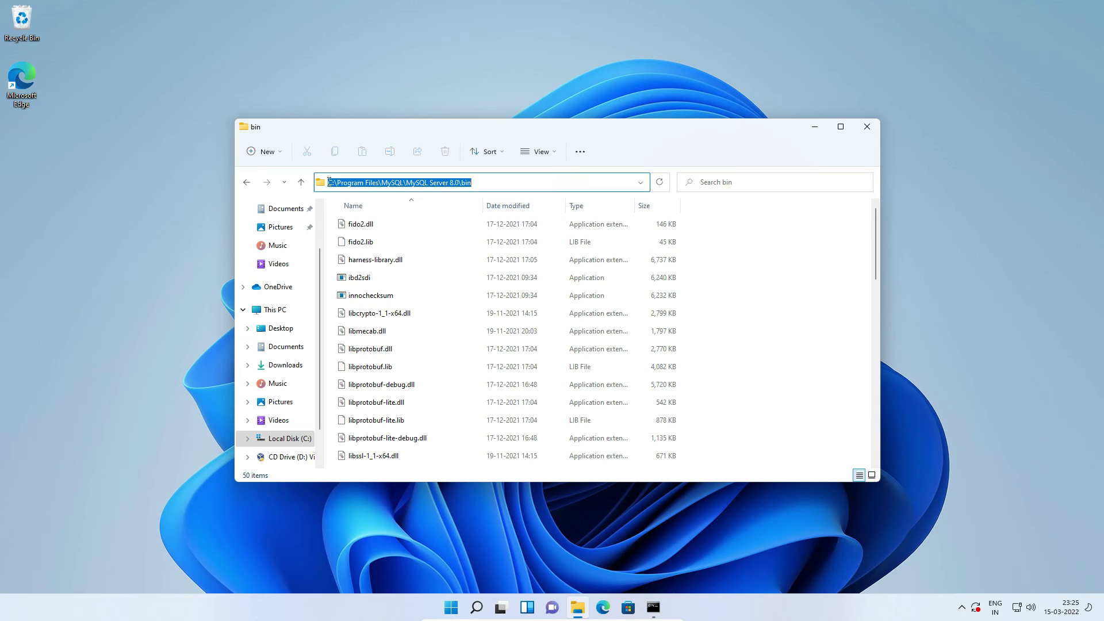
pyautogui.rightClick(367, 182)
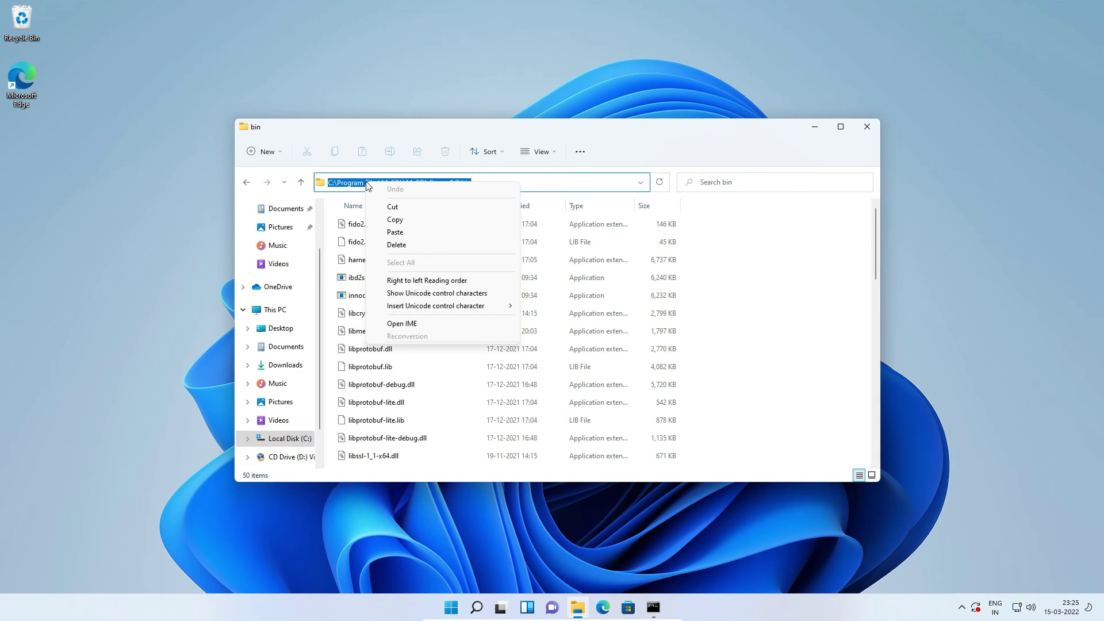
pyautogui.click(400, 220)
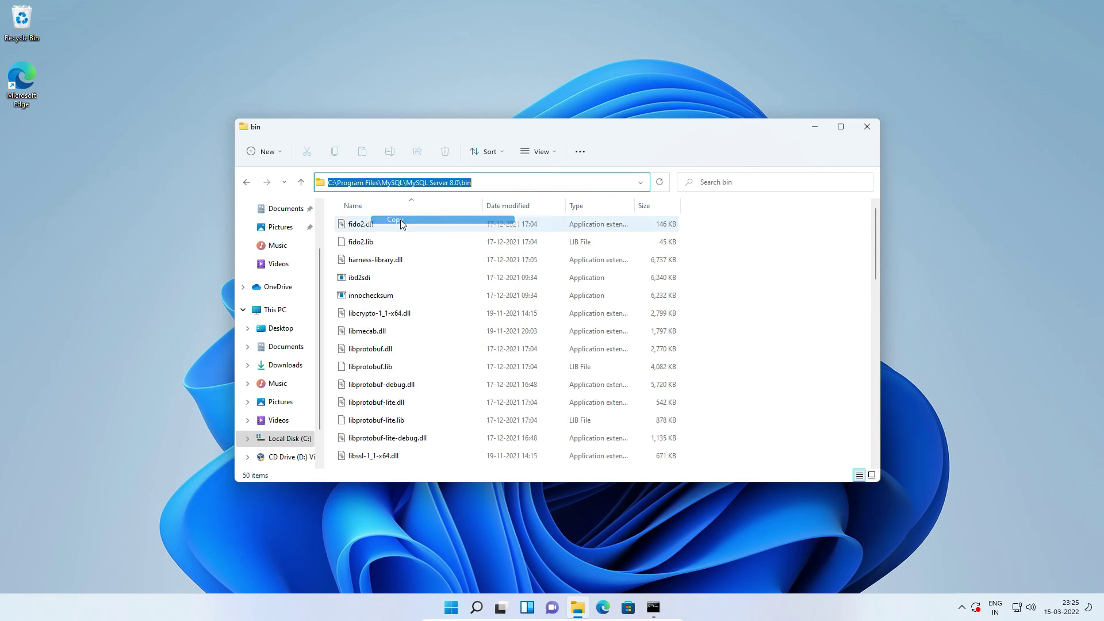
# Step: Close File Explorer and cd into the pasted MySQL Server 8.0 bin folder
pyautogui.click(872, 131)
pyautogui.moveTo(530, 162); pyautogui.dragTo(514, 155)
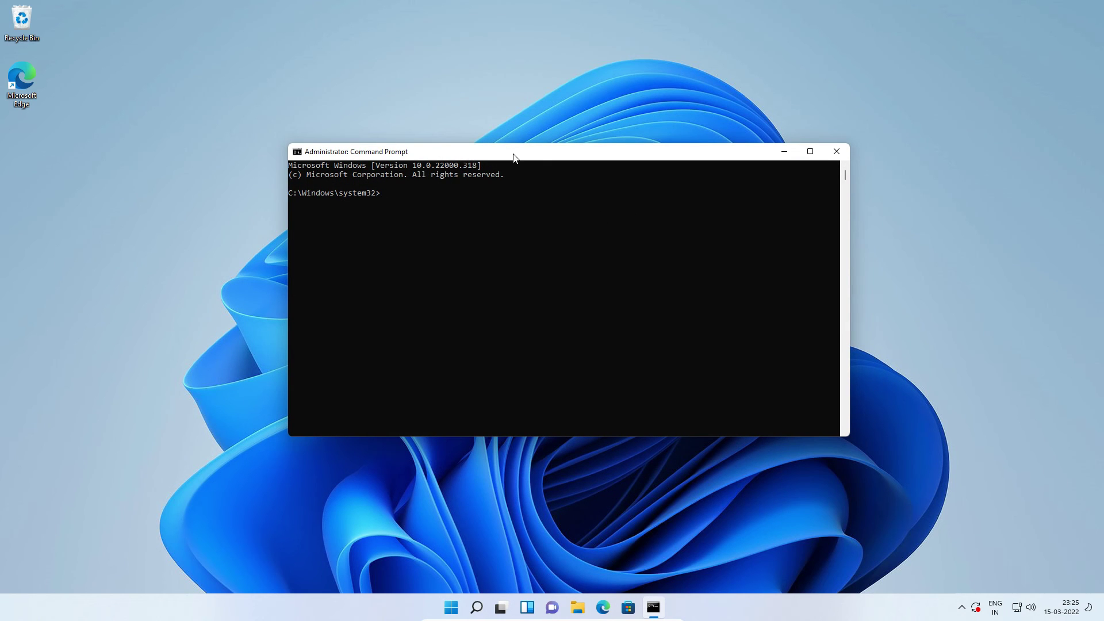
pyautogui.write('cd')
pyautogui.rightClick(536, 233)
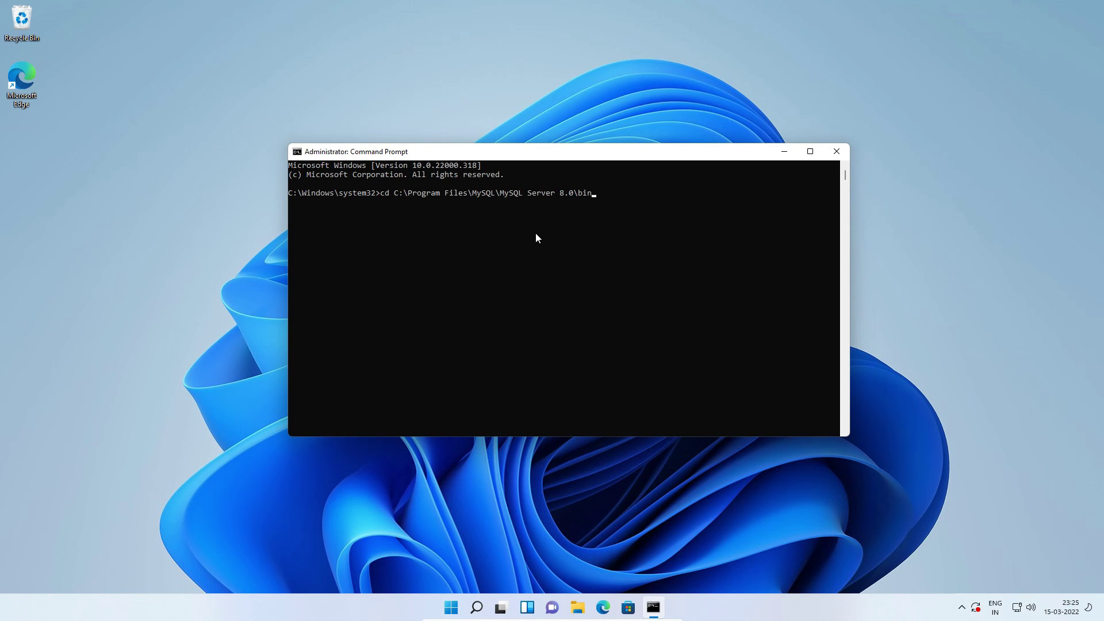
pyautogui.press('Return')
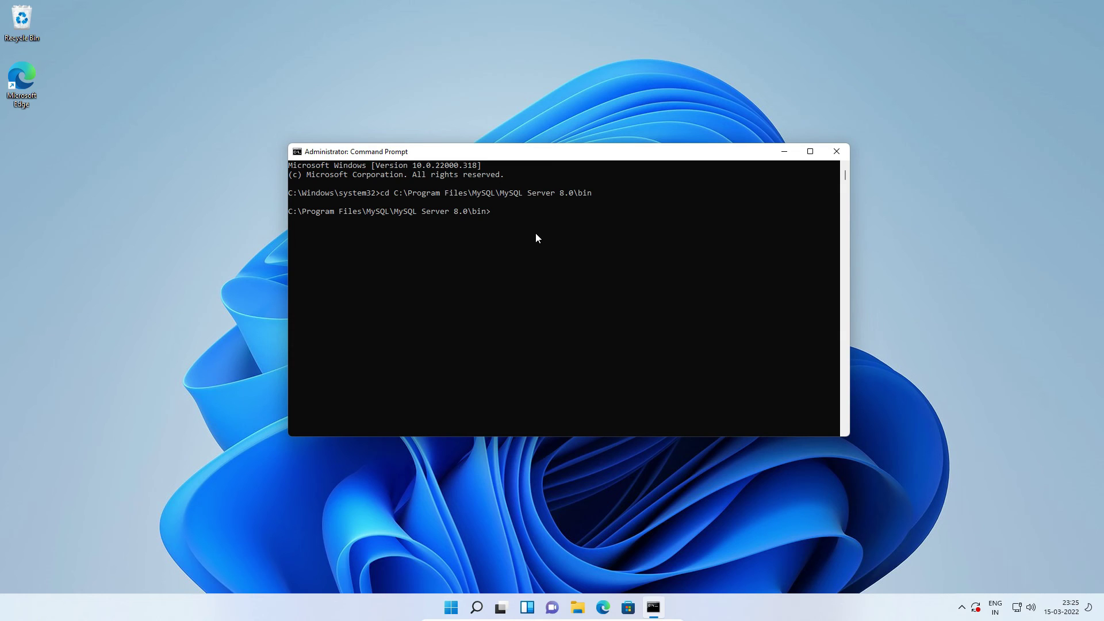
# Step: Import the backup with mysql -u root -p < "C:\alldb.sql" and enter the root password
pyautogui.write('mysql -')
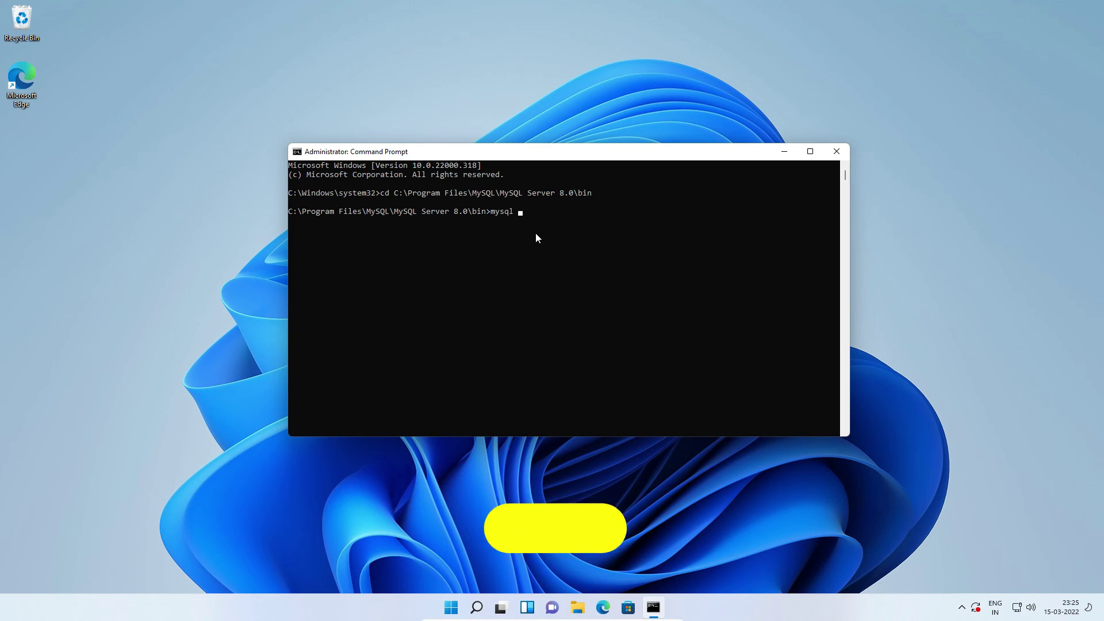
pyautogui.write('u root -p')
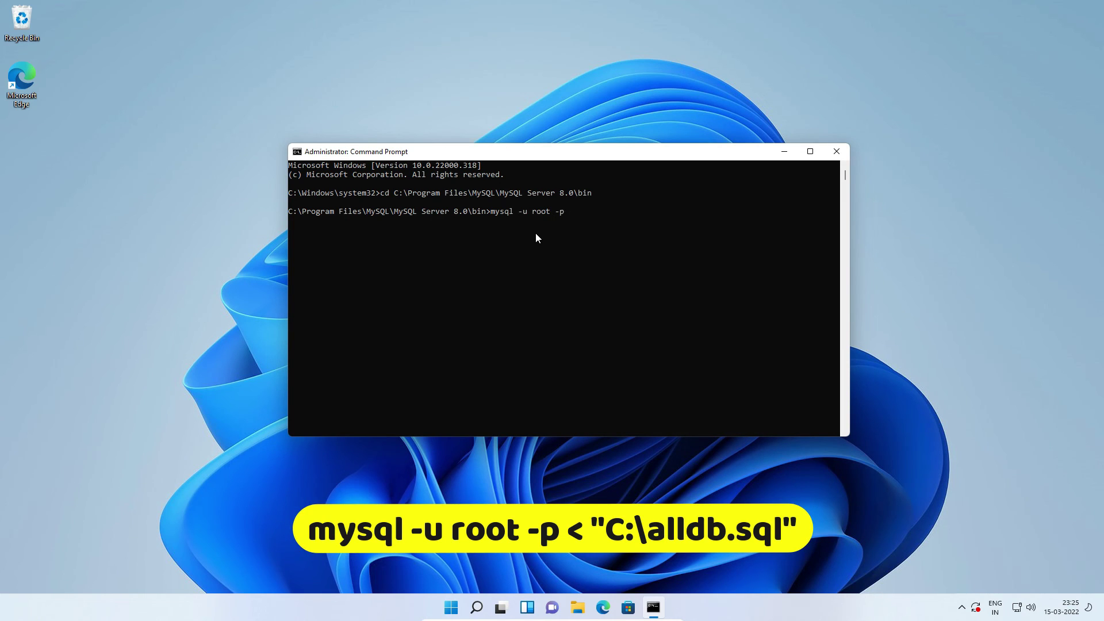
pyautogui.write(' < "')
pyautogui.write('C:\\alldb.sql')
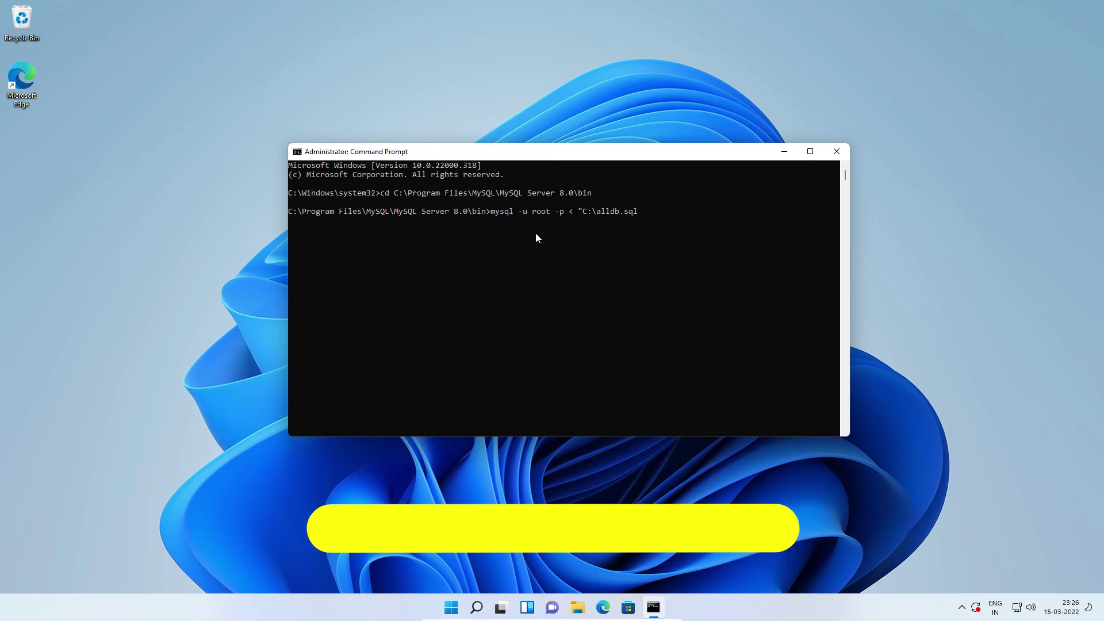
pyautogui.write('"')
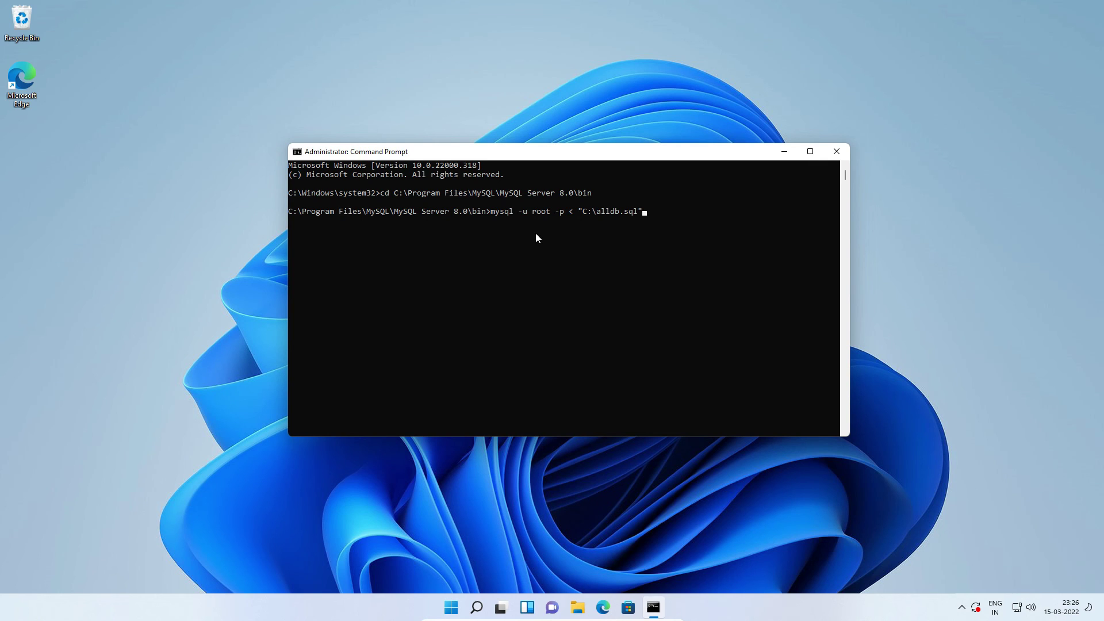
pyautogui.press('Return')
pyautogui.write('********')
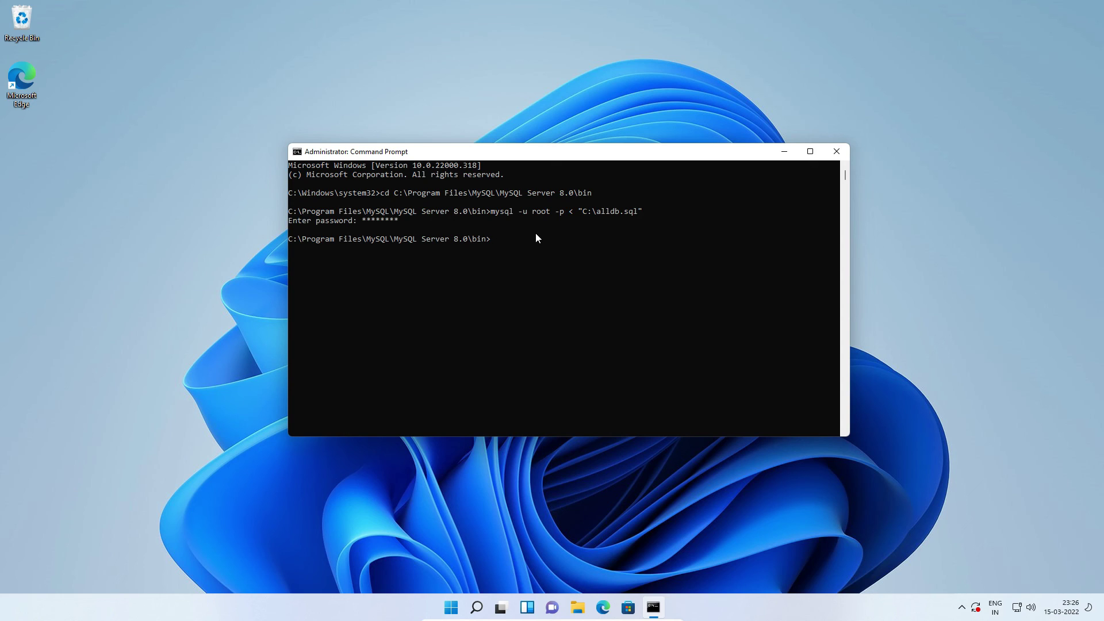
# Step: Log into the MySQL monitor as root with mysql -u root -p and the password
pyautogui.write('mysql -u root -p')
pyautogui.press('Return')
pyautogui.write('*')
pyautogui.press('Return')
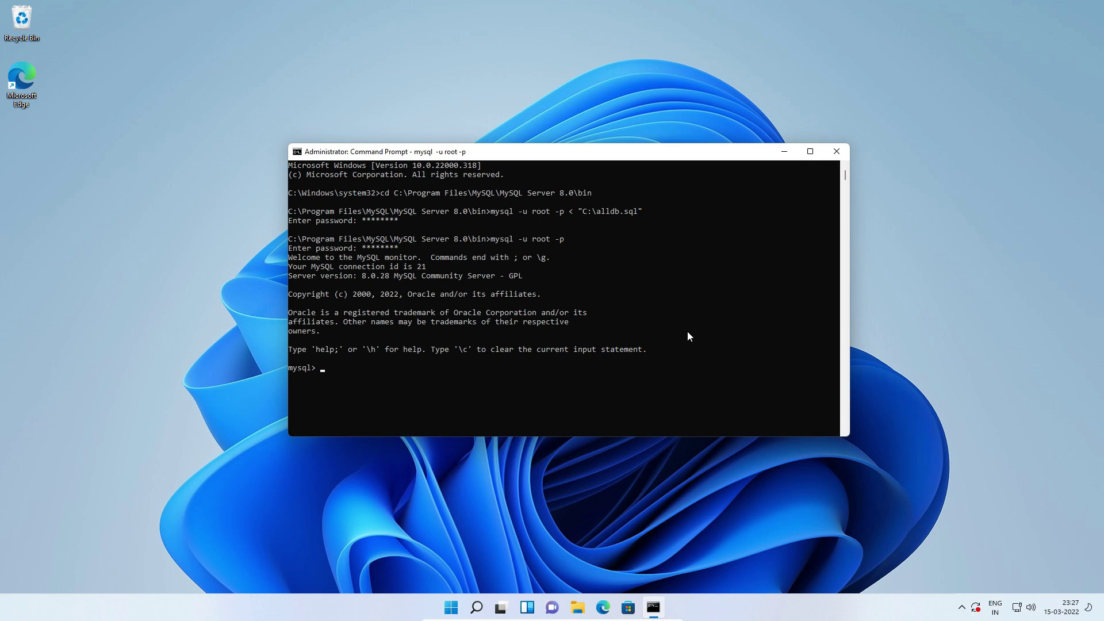
# Step: Run SHOW DATABASES;, copy the restored pntutorials name, then exit MySQL
pyautogui.write('W DATABASES;')
pyautogui.press('Return')
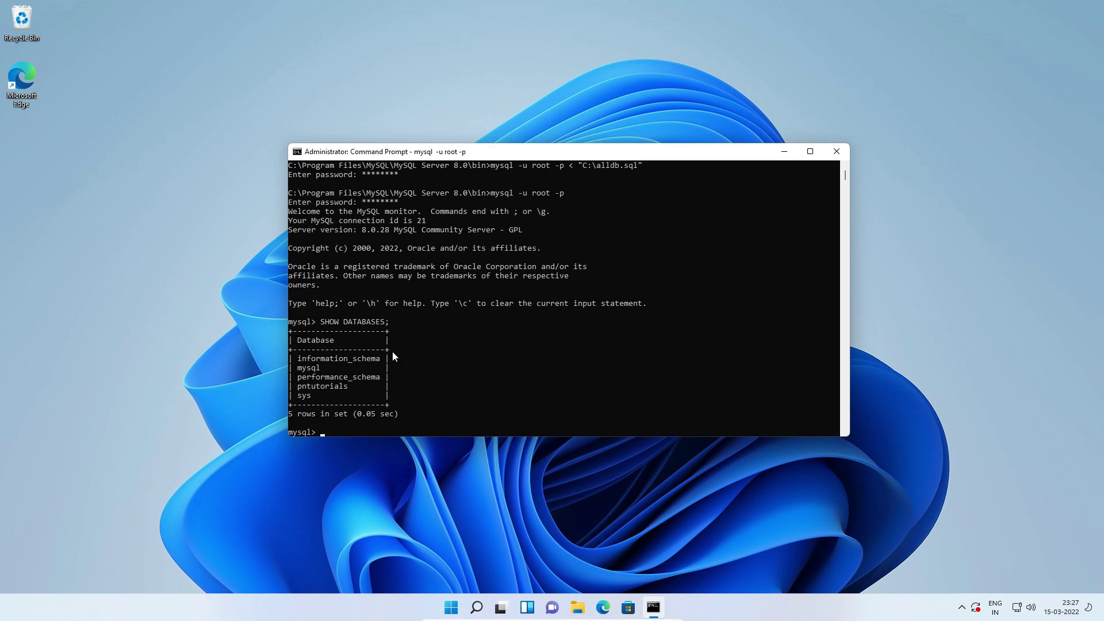
pyautogui.moveTo(297, 386); pyautogui.dragTo(350, 388)
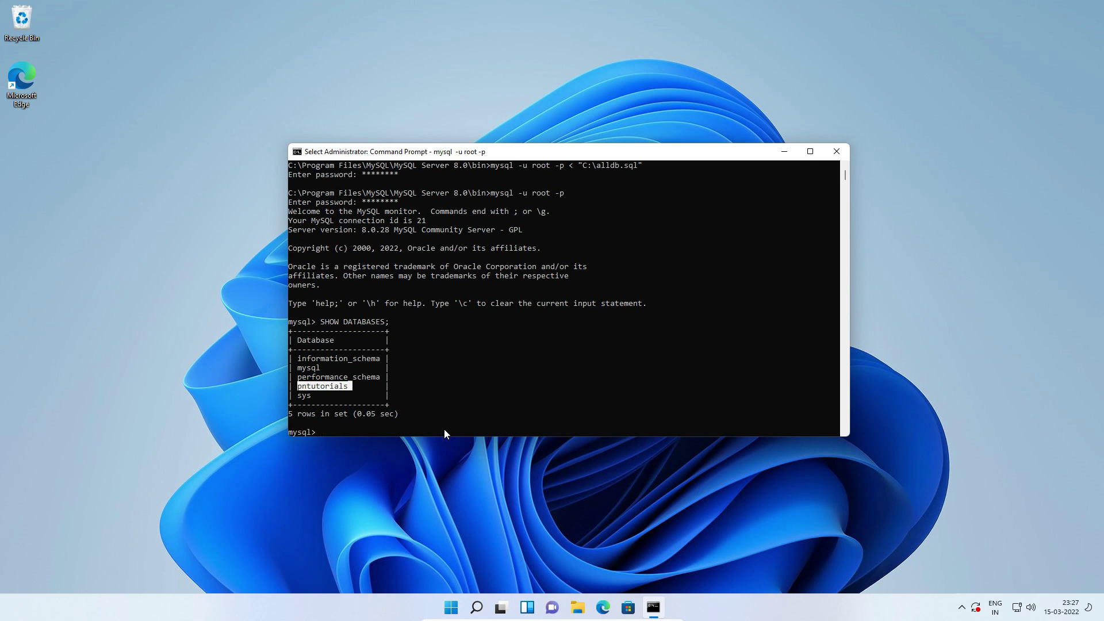
pyautogui.hotkey('ctrl', 'c')
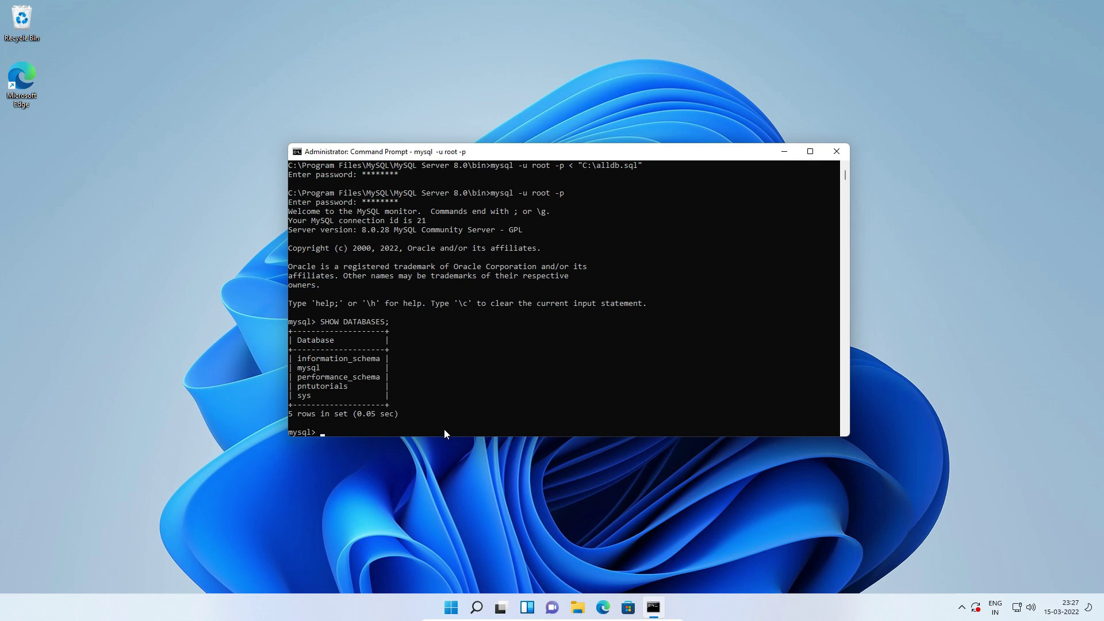
pyautogui.write('exit')
pyautogui.press('Return')
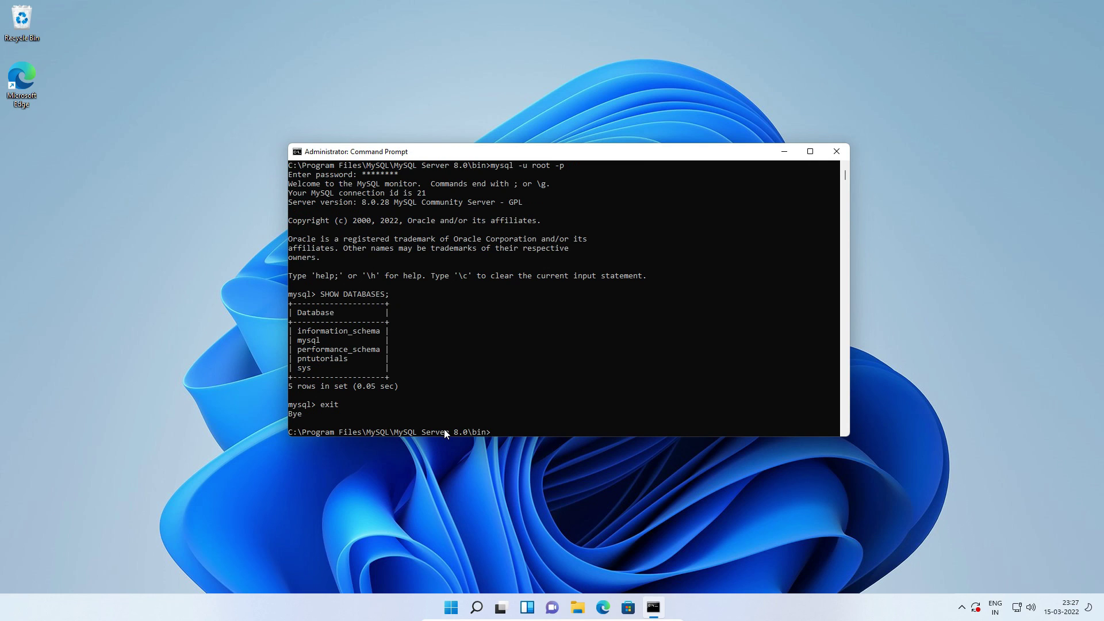